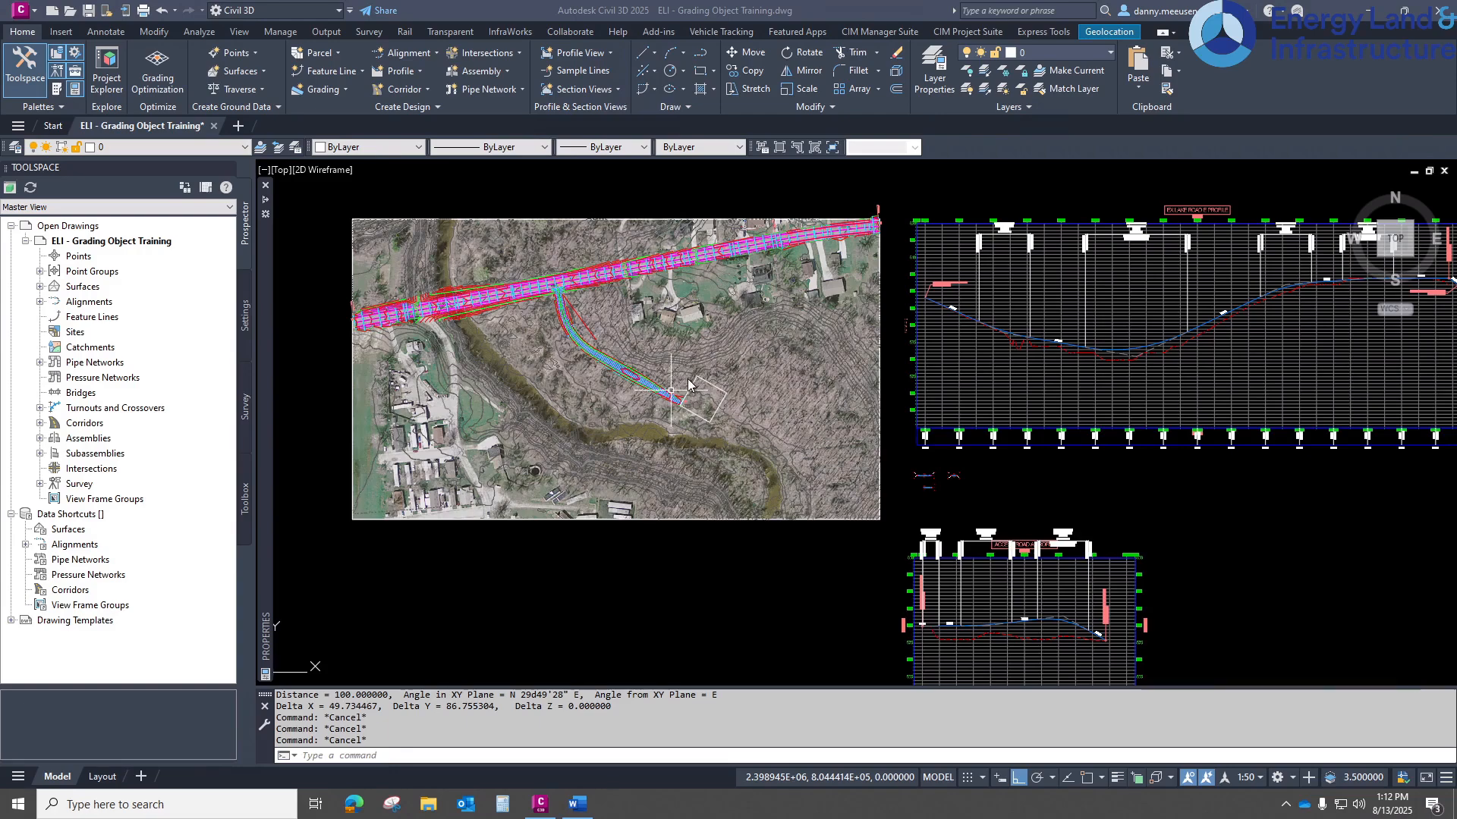
- Select the square pad outline at the end of the access road and start creating a feature line from it
scroll(675, 367, up, 3)
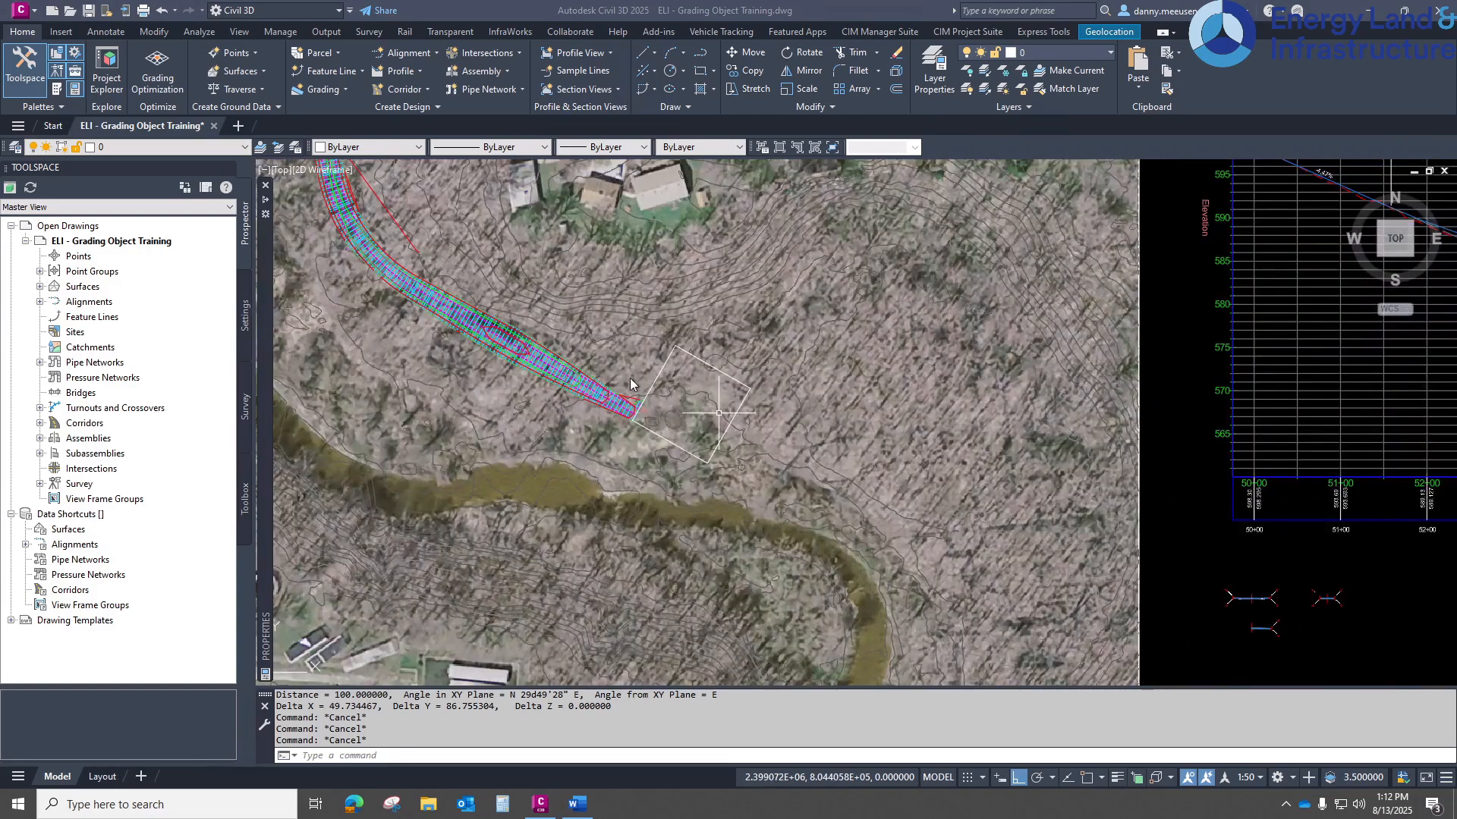
middle_drag(700, 375, 844, 485)
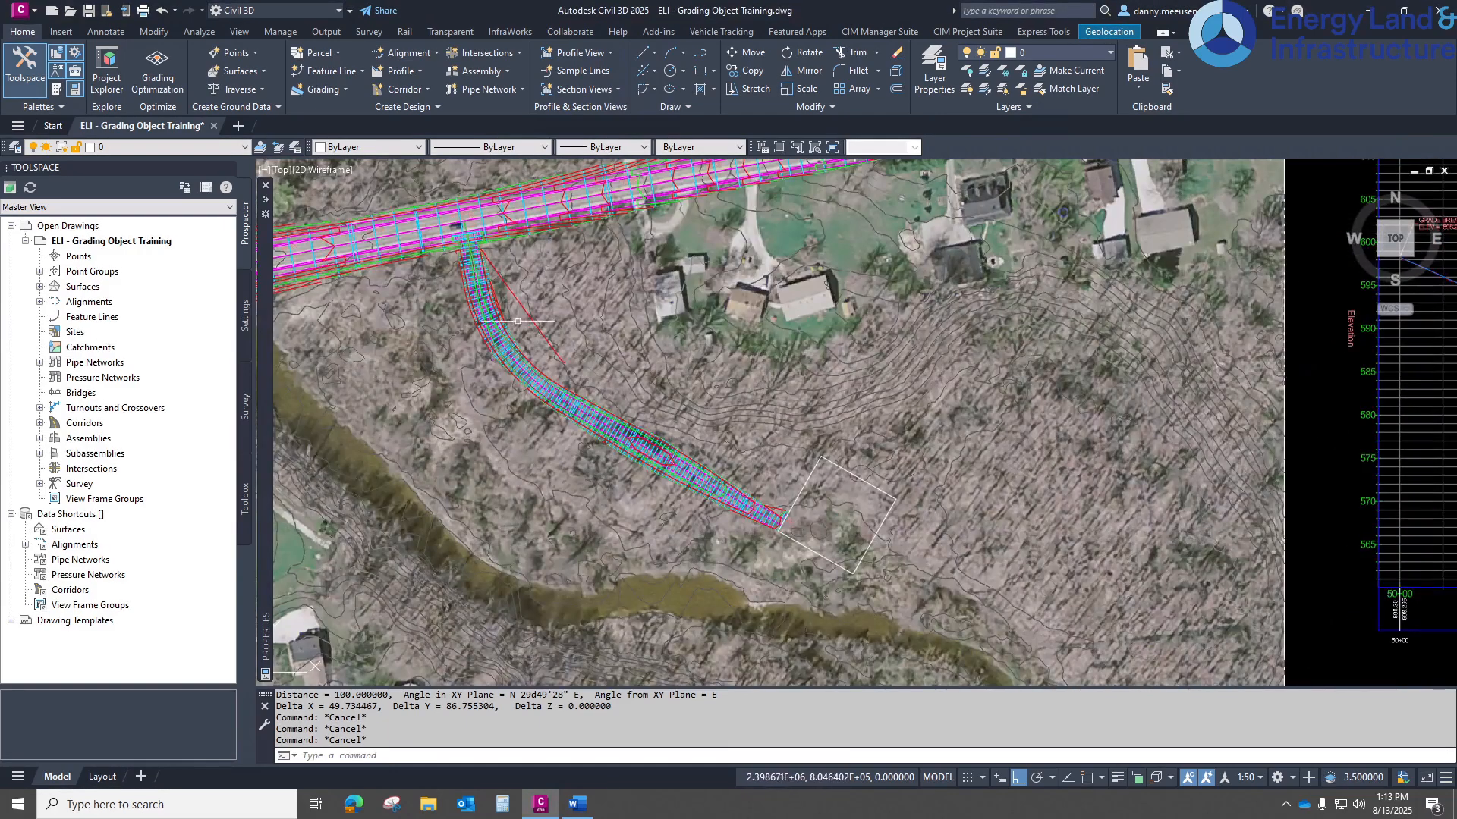
middle_drag(769, 429, 665, 379)
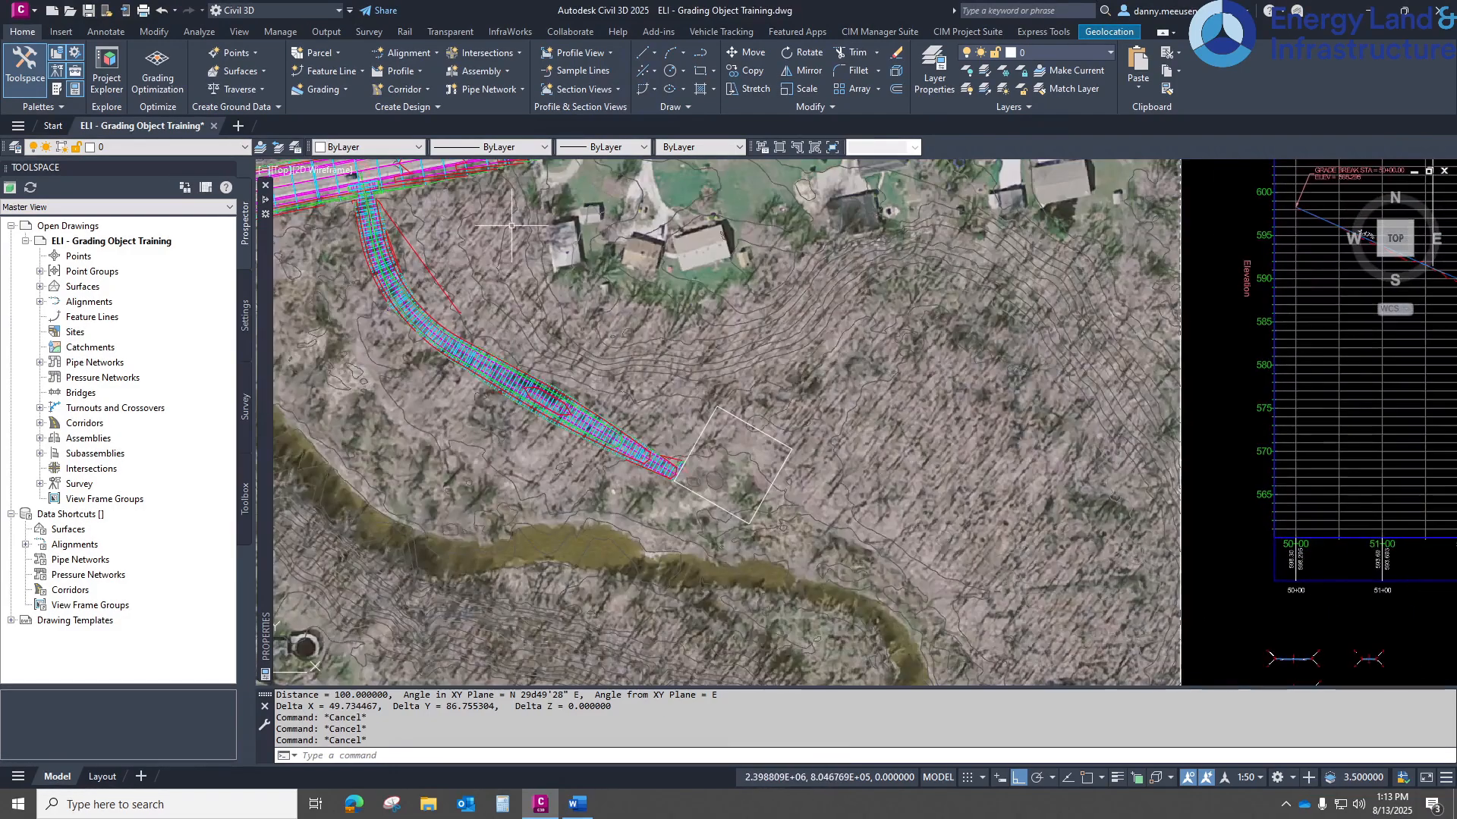
scroll(721, 471, up, 4)
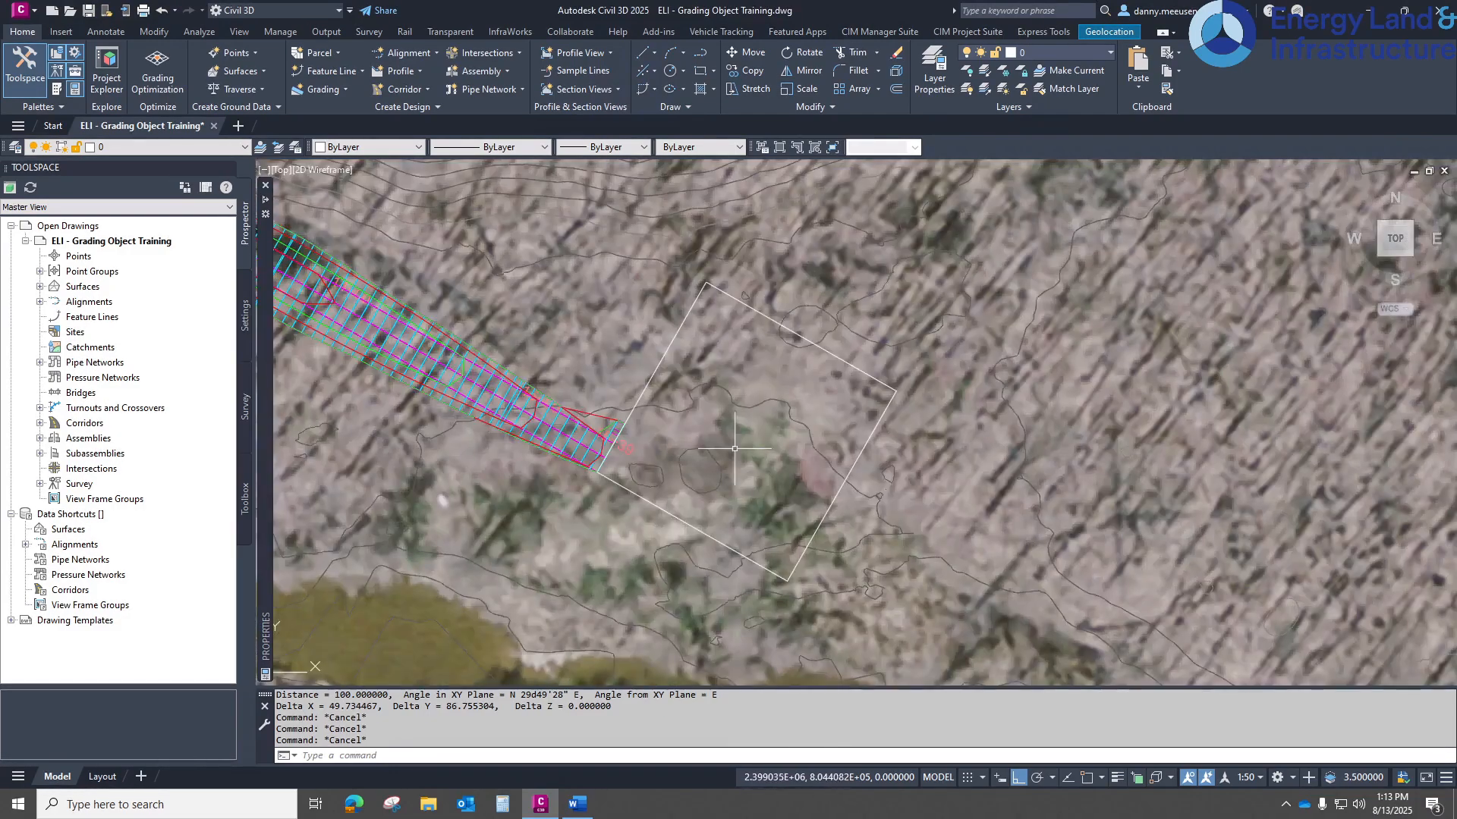
mouse_move(759, 282)
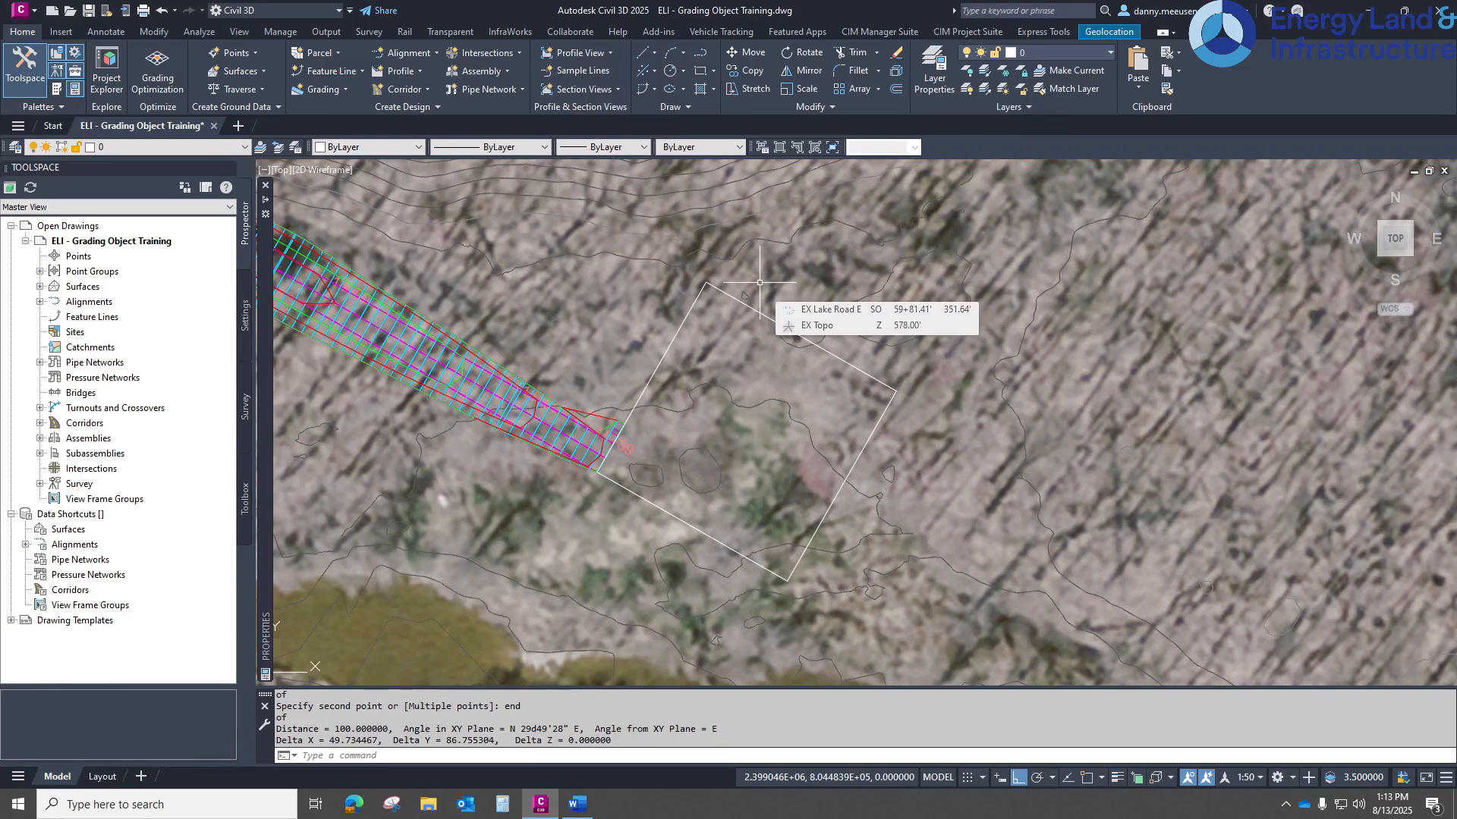
scroll(688, 318, down, 2)
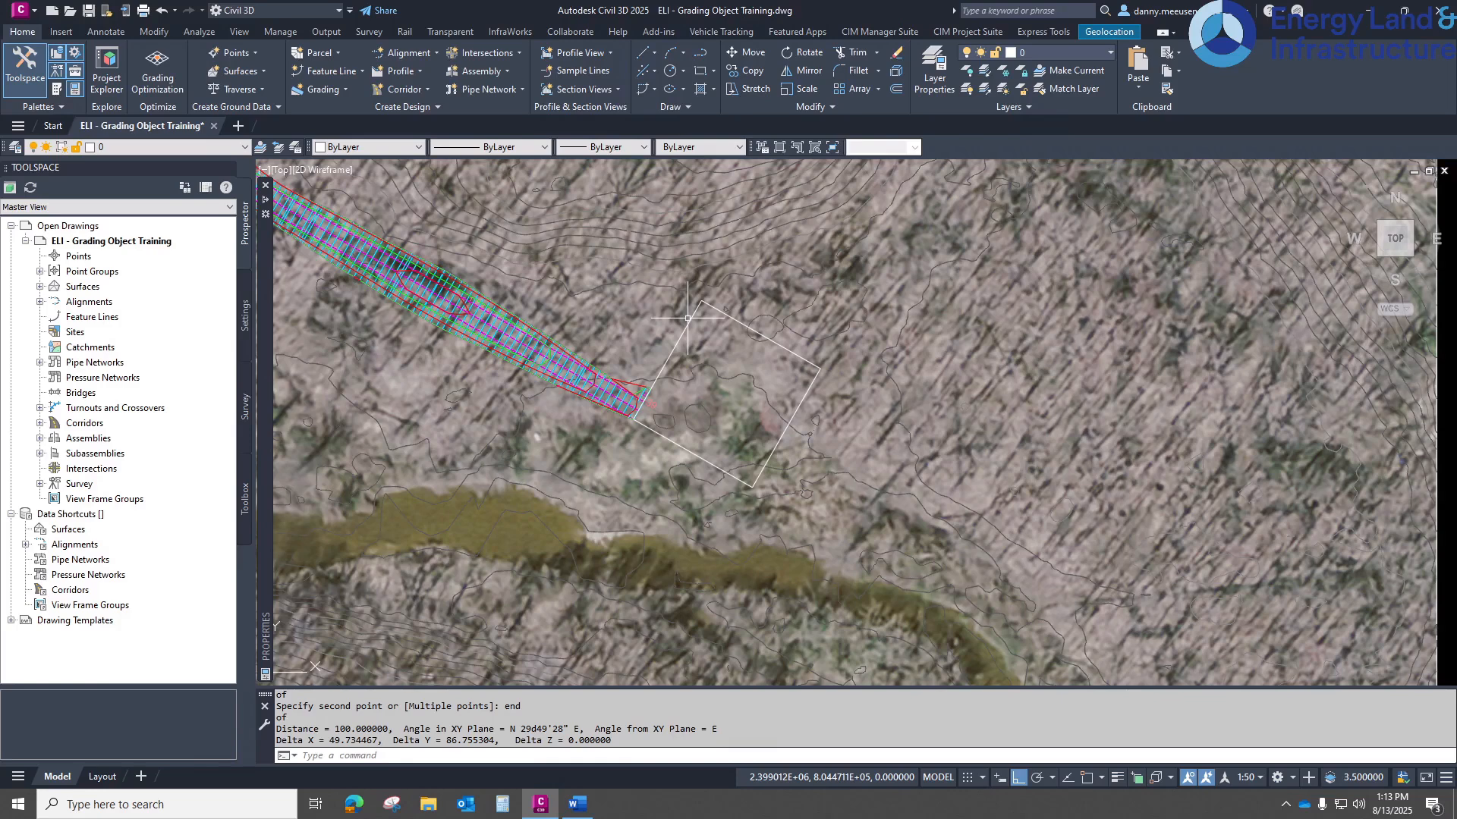
click(702, 324)
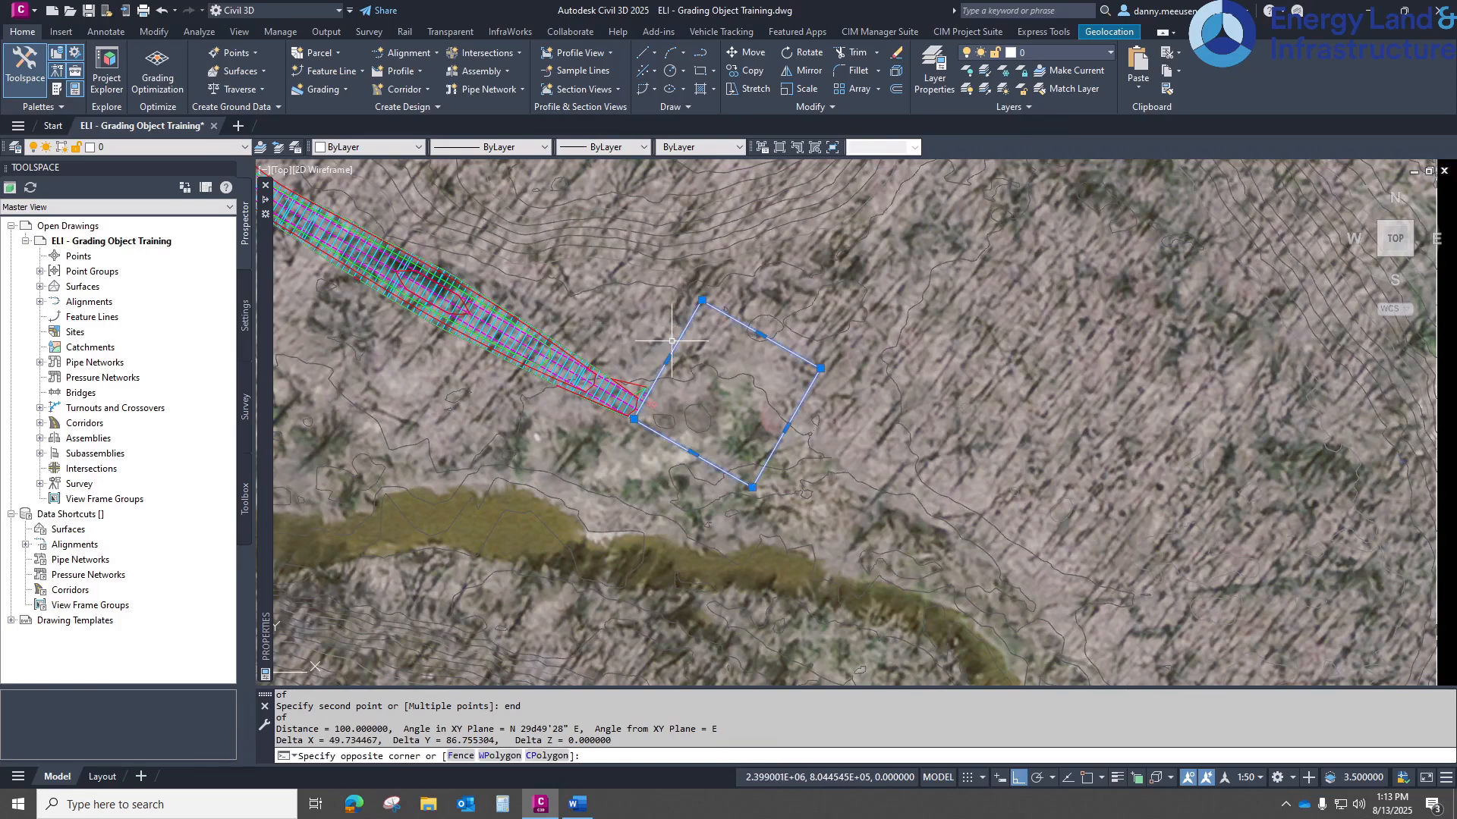
click(665, 341)
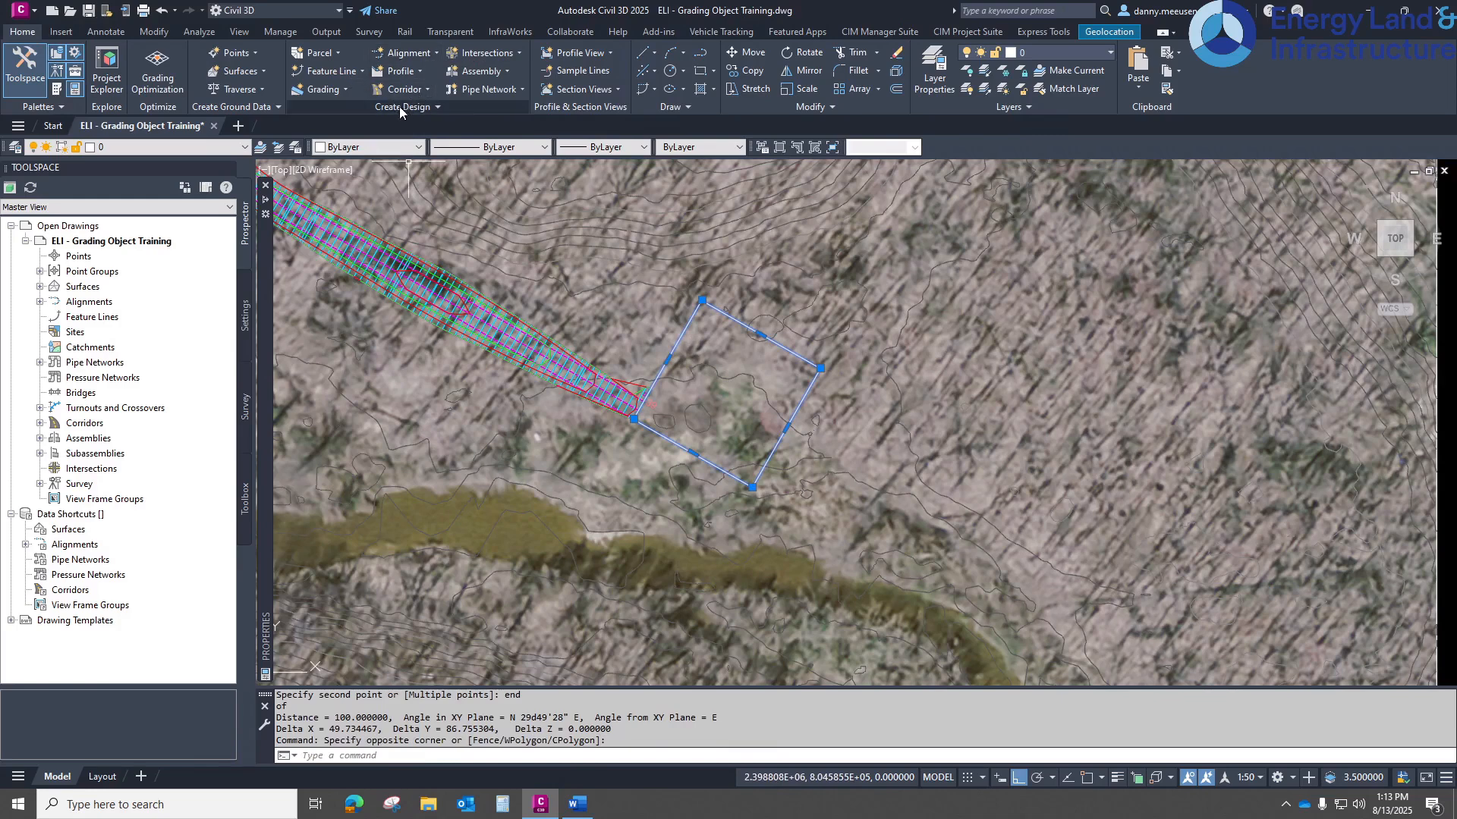
click(354, 73)
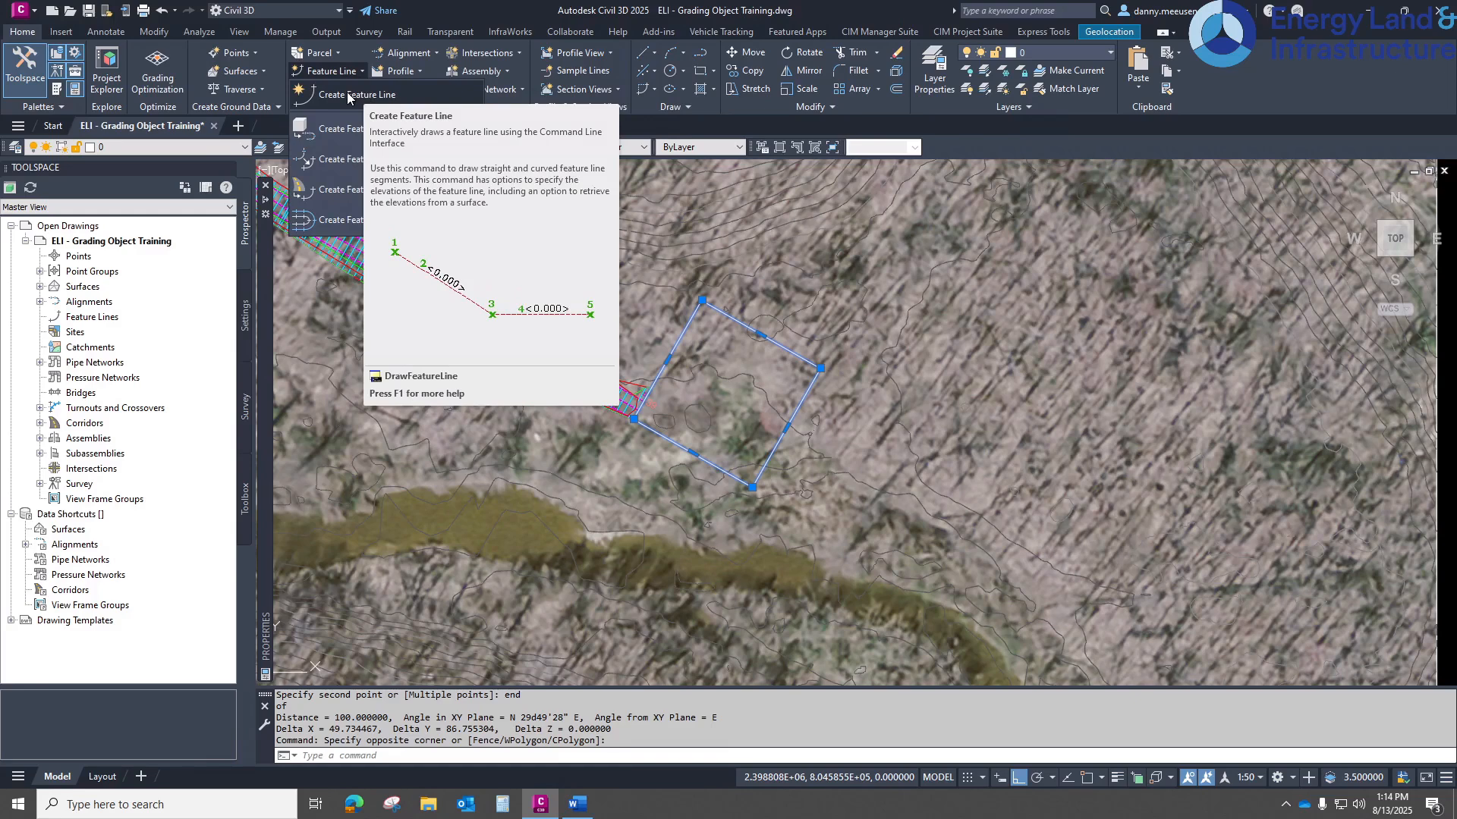
click(362, 131)
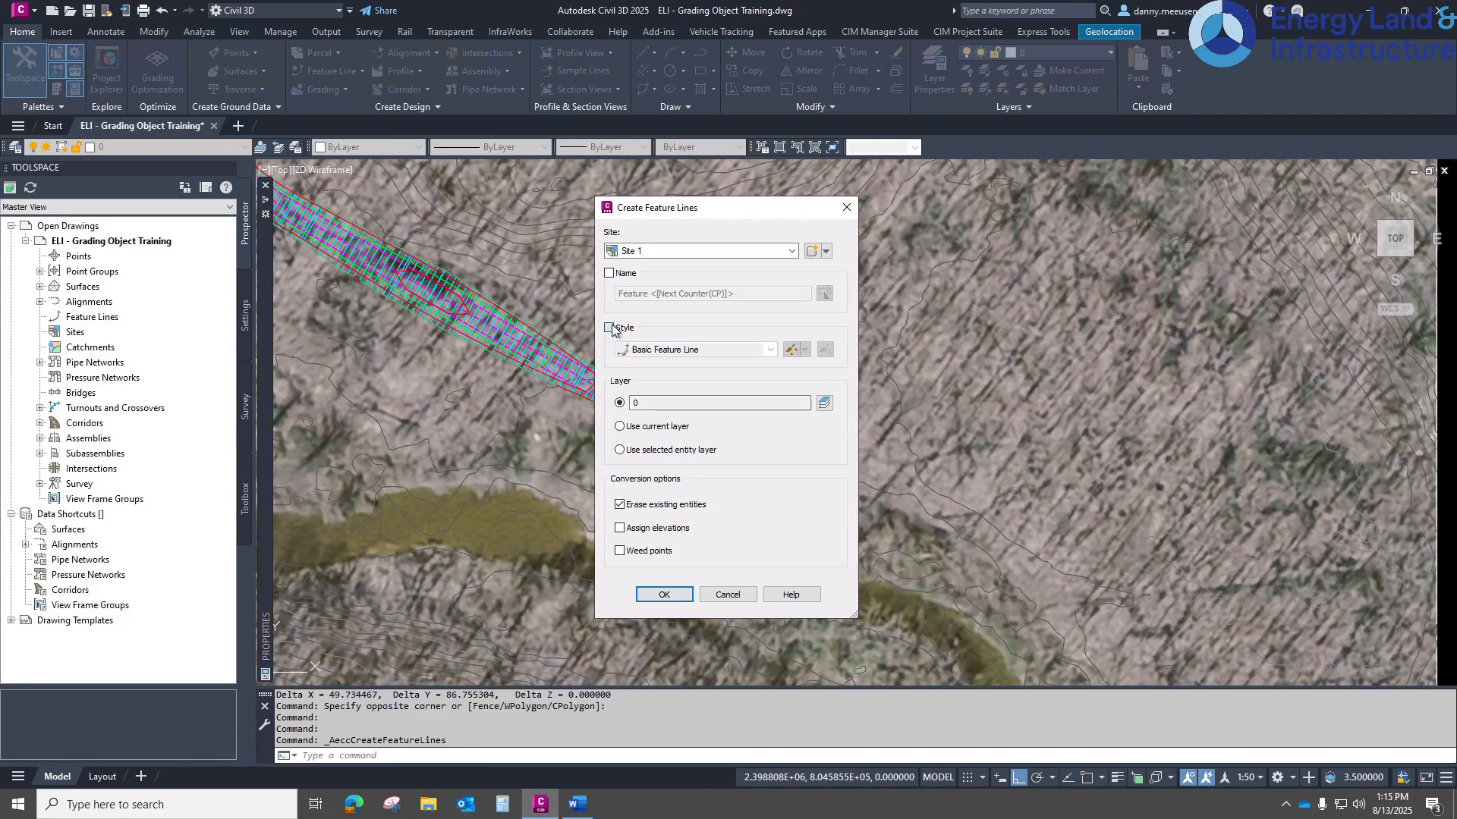
click(609, 328)
click(704, 350)
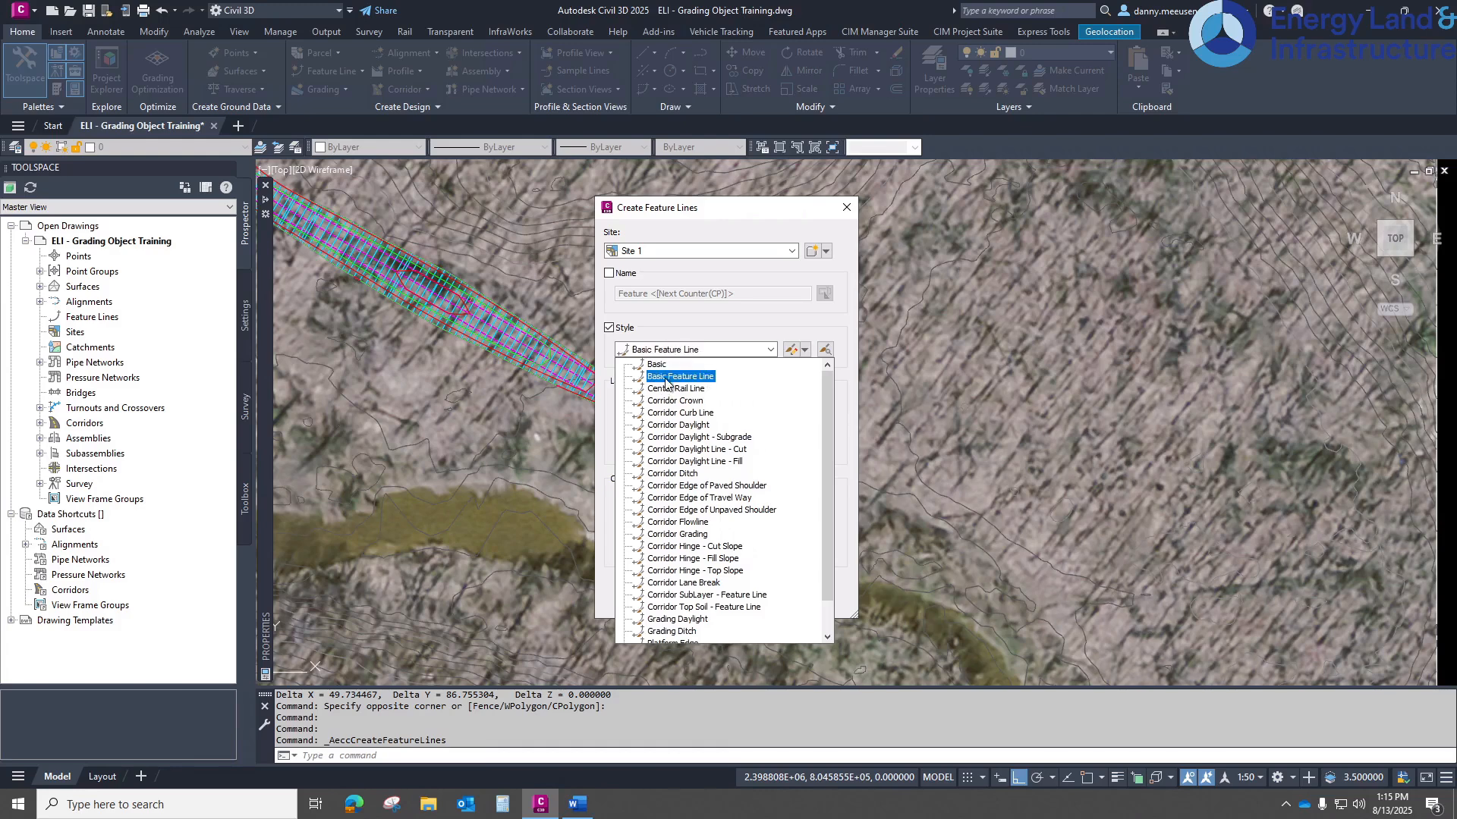
click(666, 377)
click(610, 328)
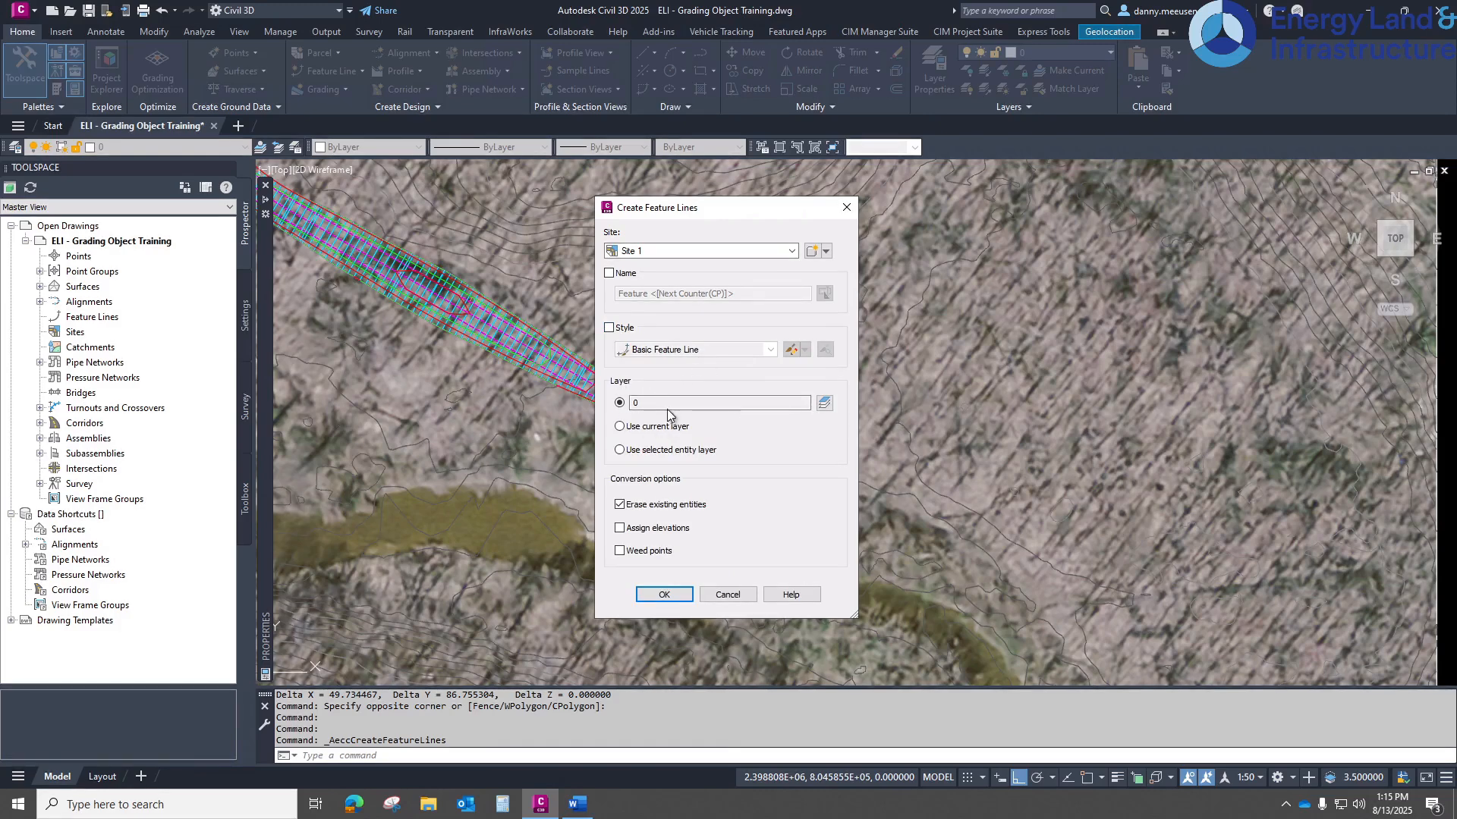
- Set the new feature line's layer to C-TOPO-FEAT
click(824, 403)
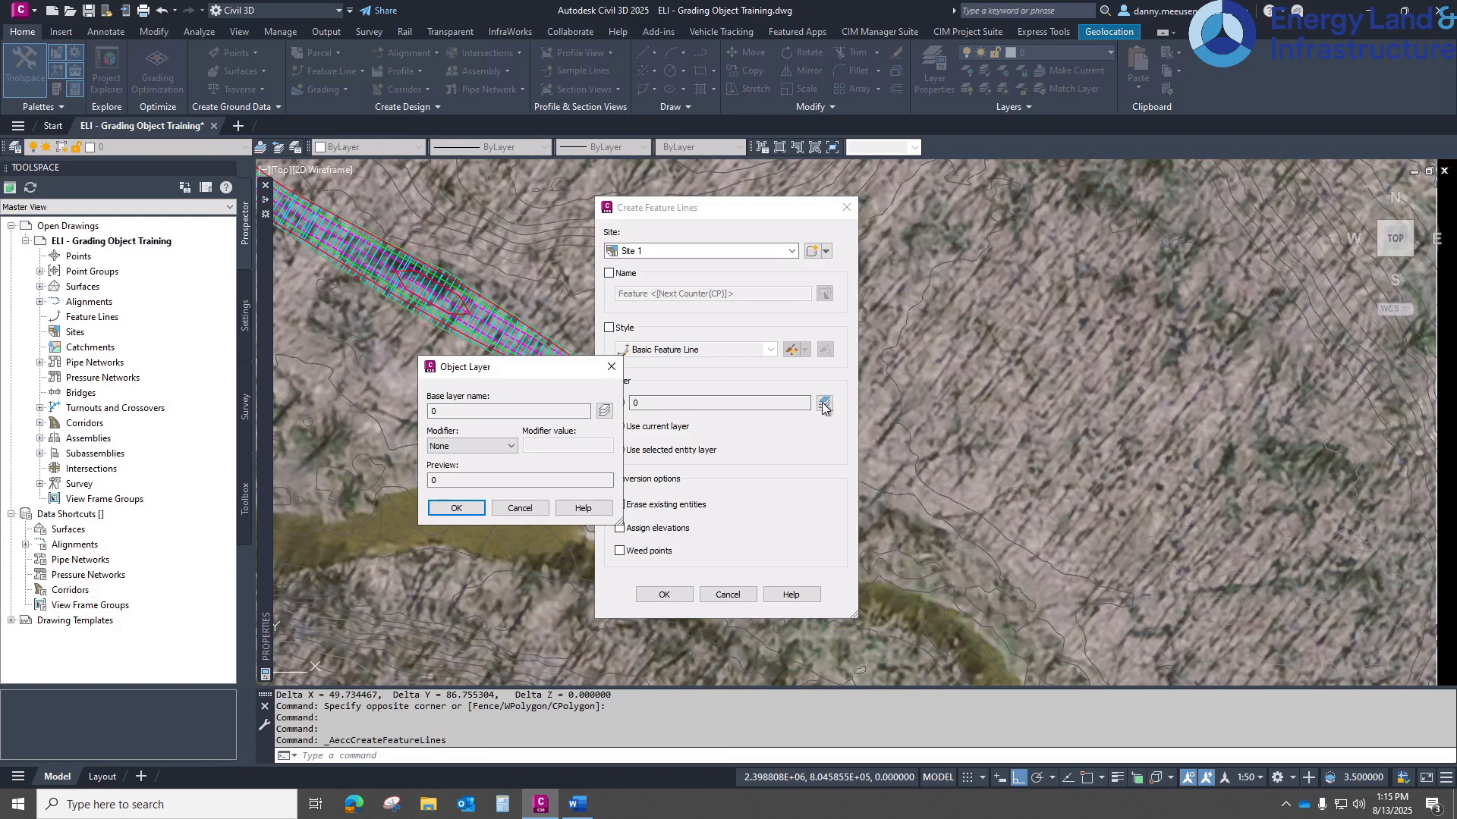
click(603, 412)
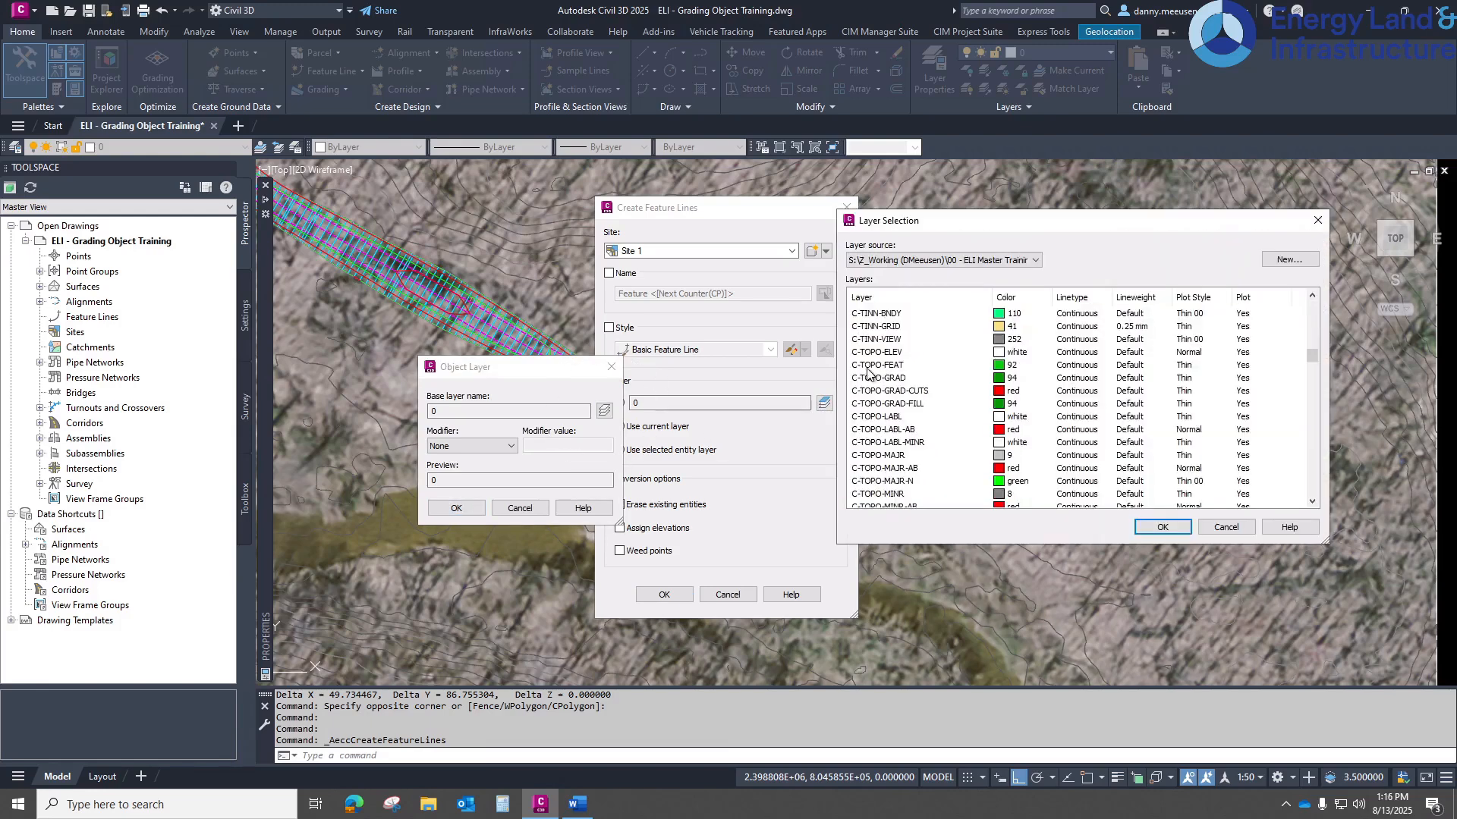
click(872, 366)
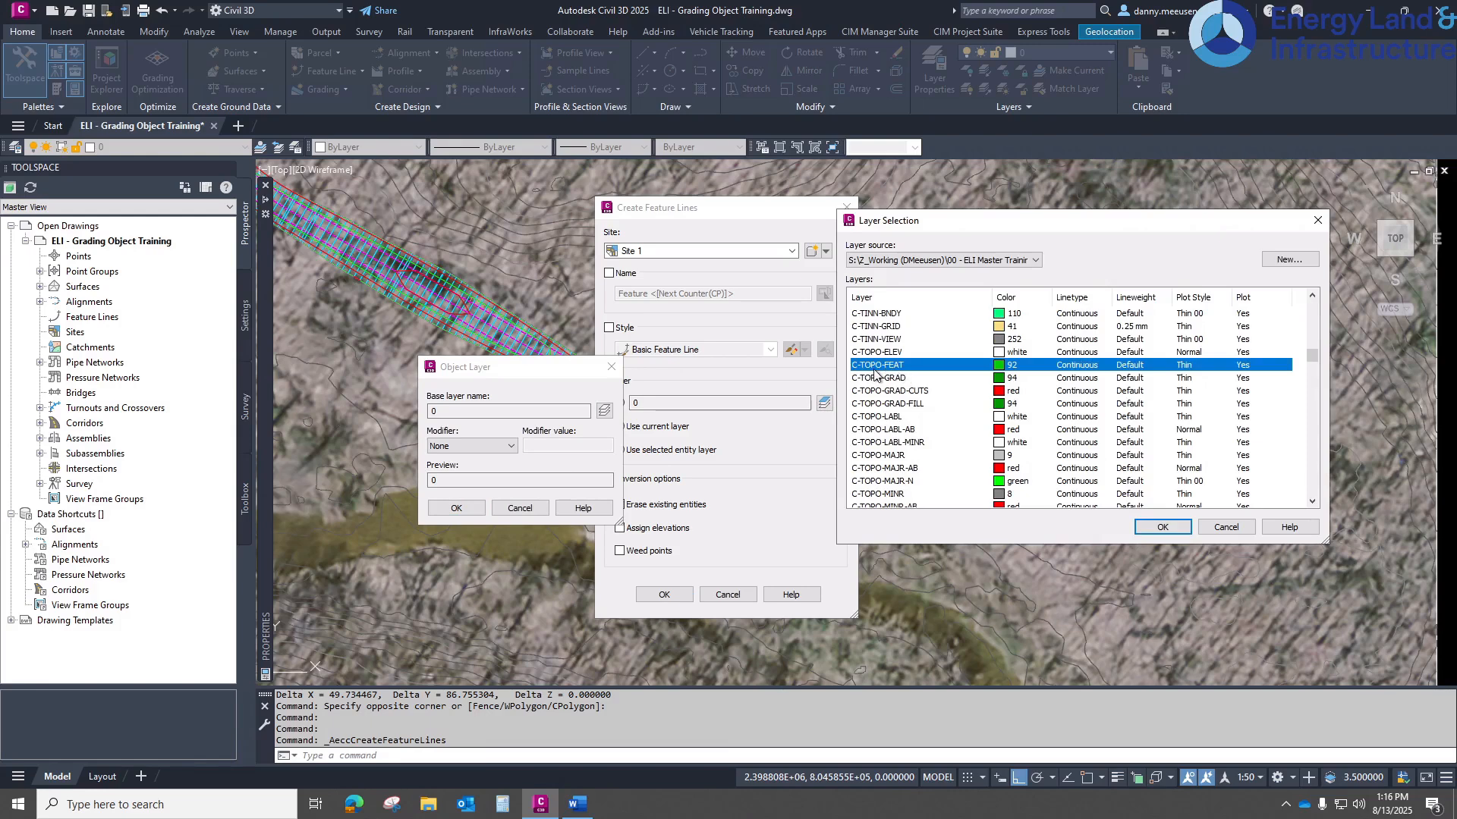
click(1162, 527)
click(456, 508)
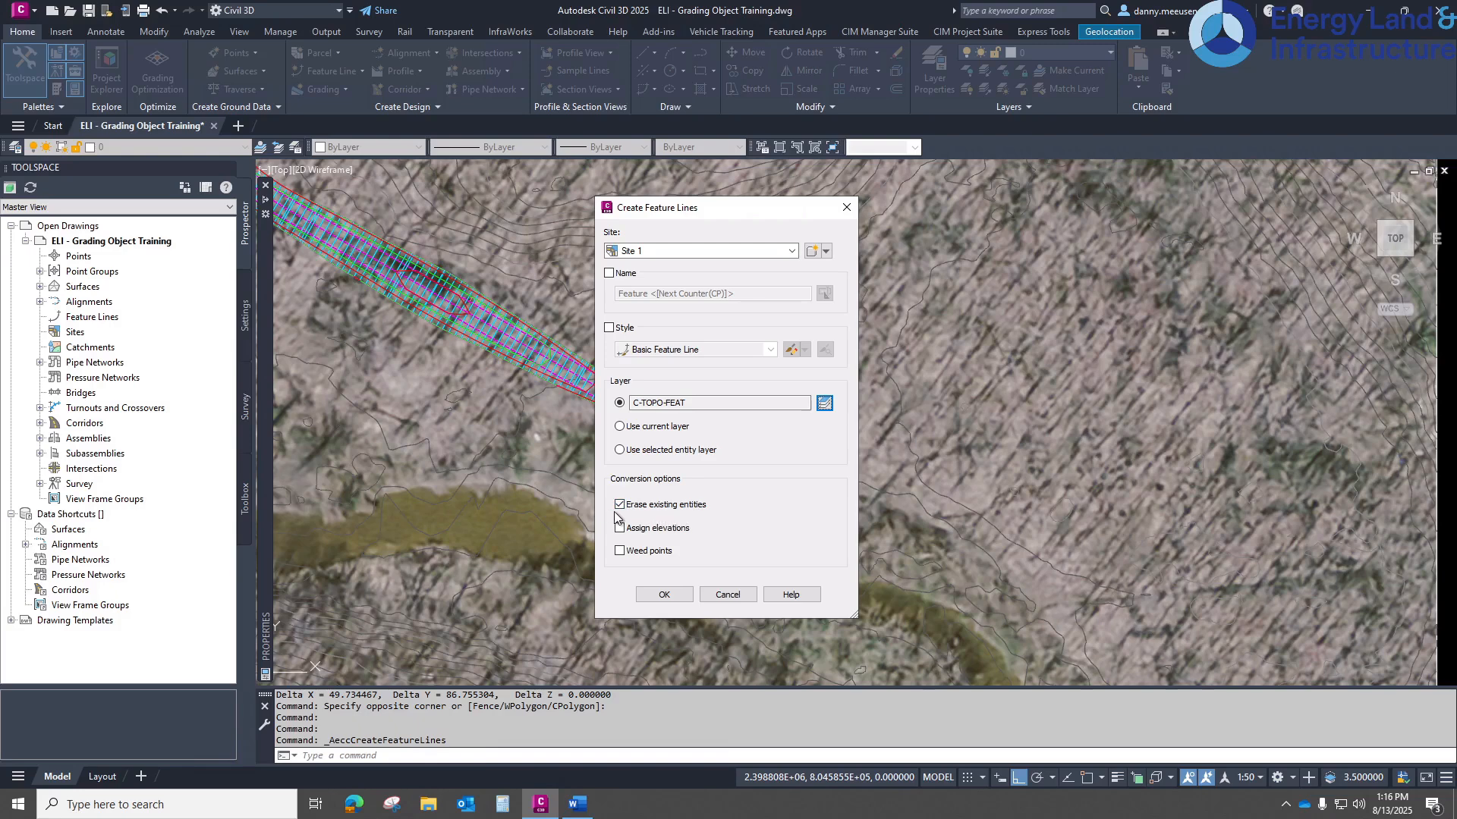
- Create the feature line in Site 1 with existing entities erased, no elevations assigned and no points weeded
key(ctrl)
key(ctrl)
click(620, 529)
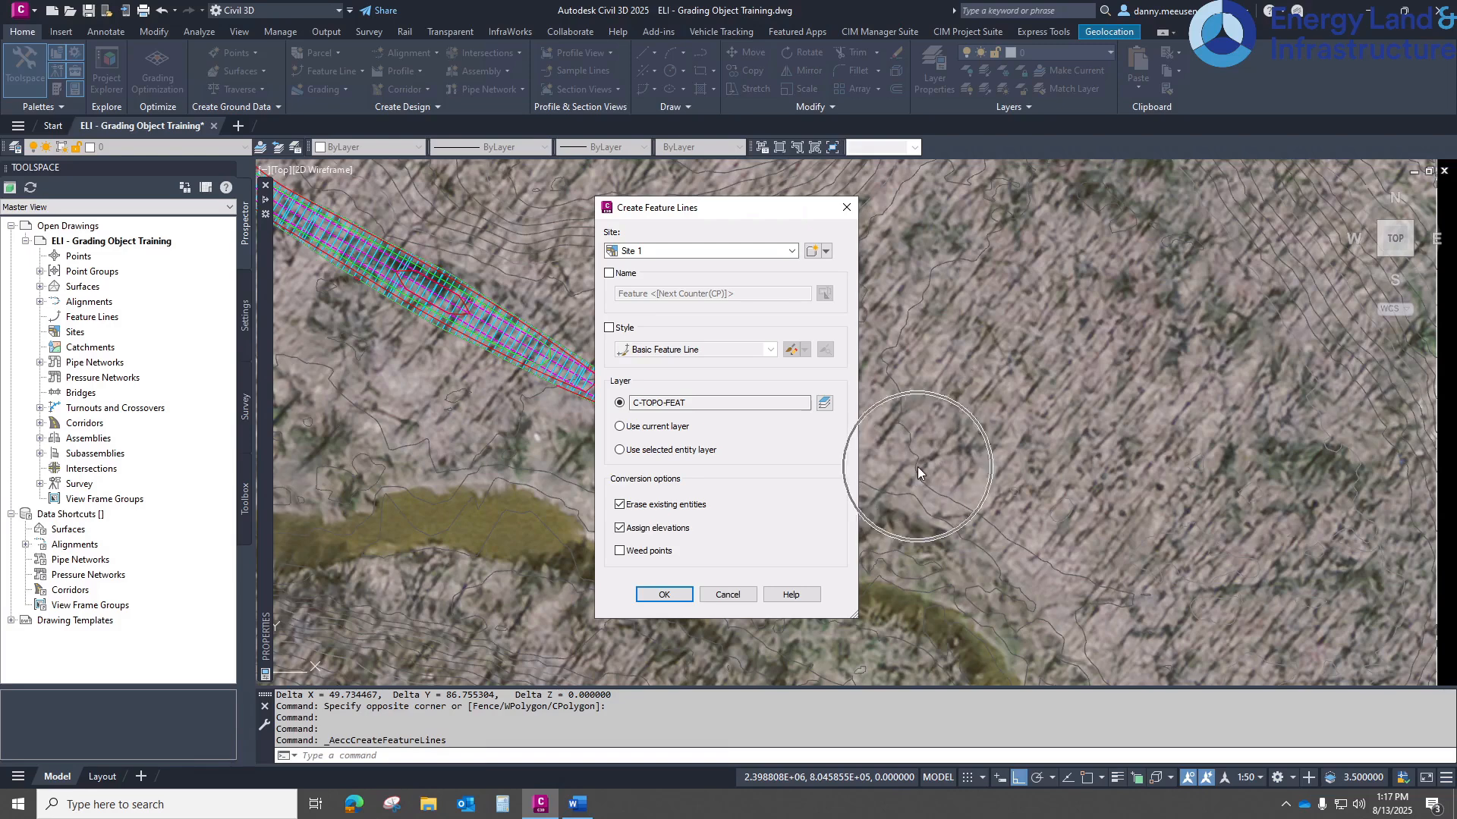
click(619, 528)
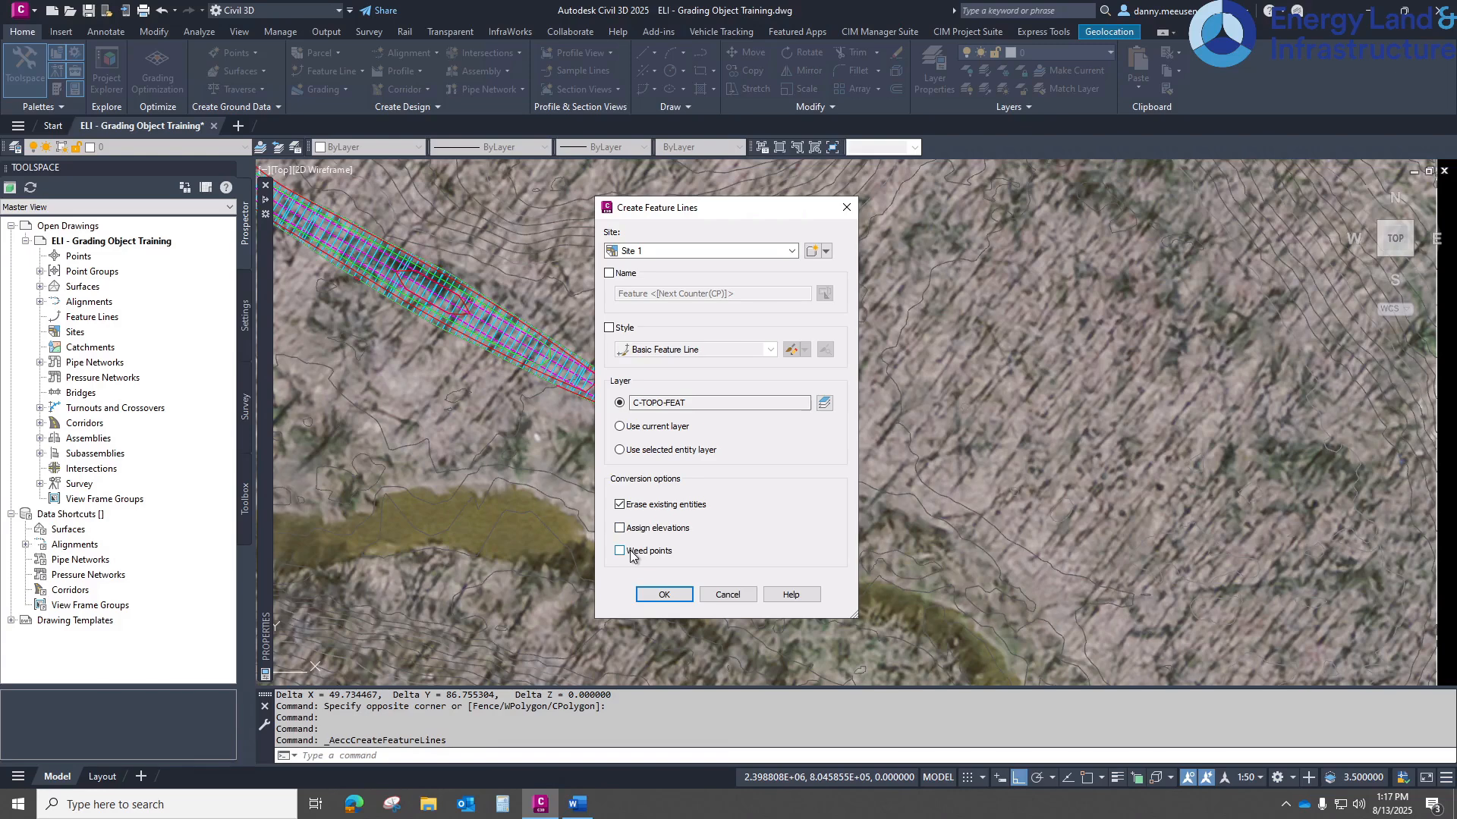
click(664, 594)
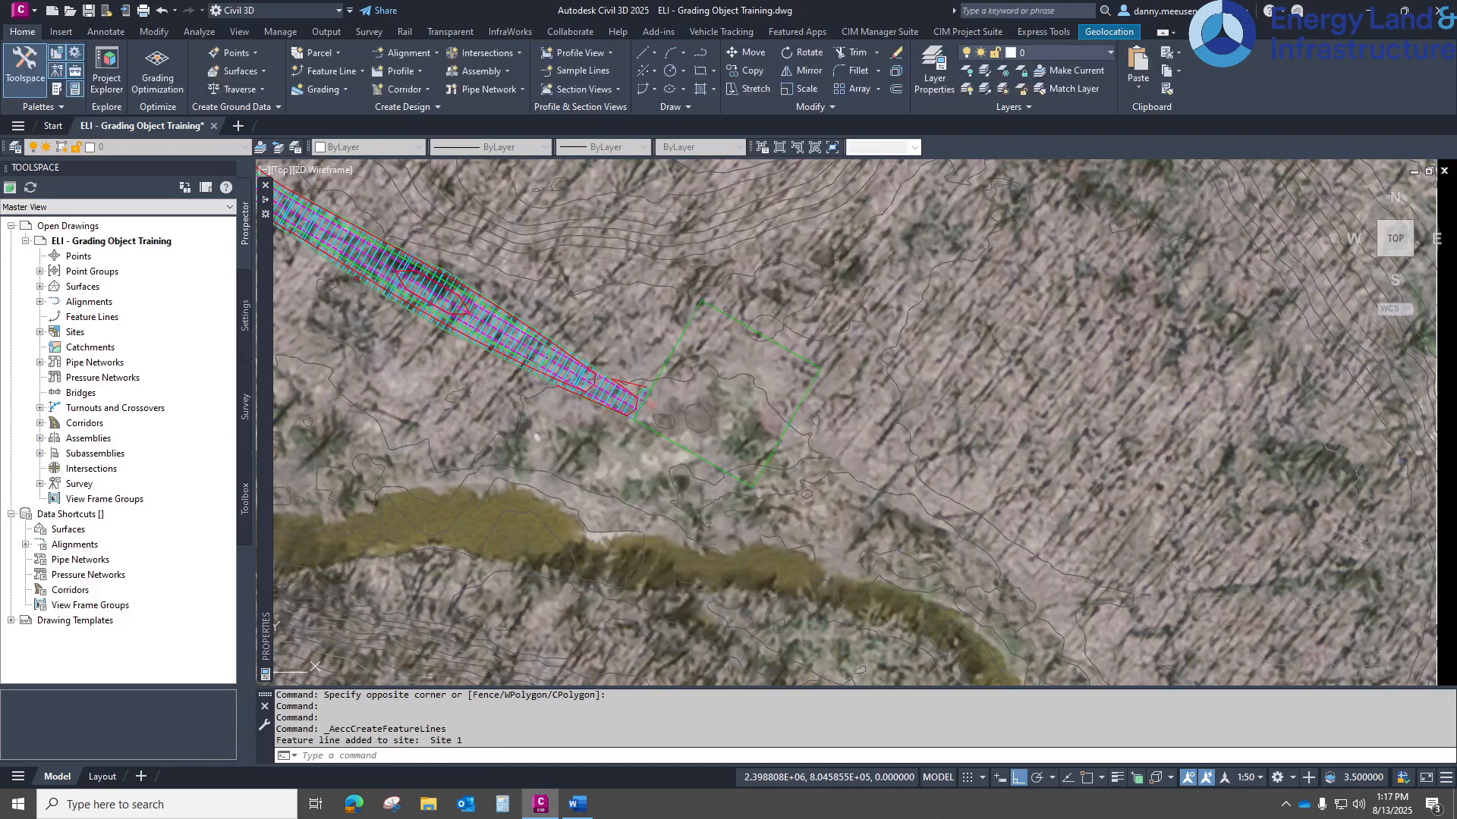
- Open the pad feature line in the Elevation Editor, and resize and move the editor so the pad stays visible
scroll(685, 330, up, 2)
click(683, 331)
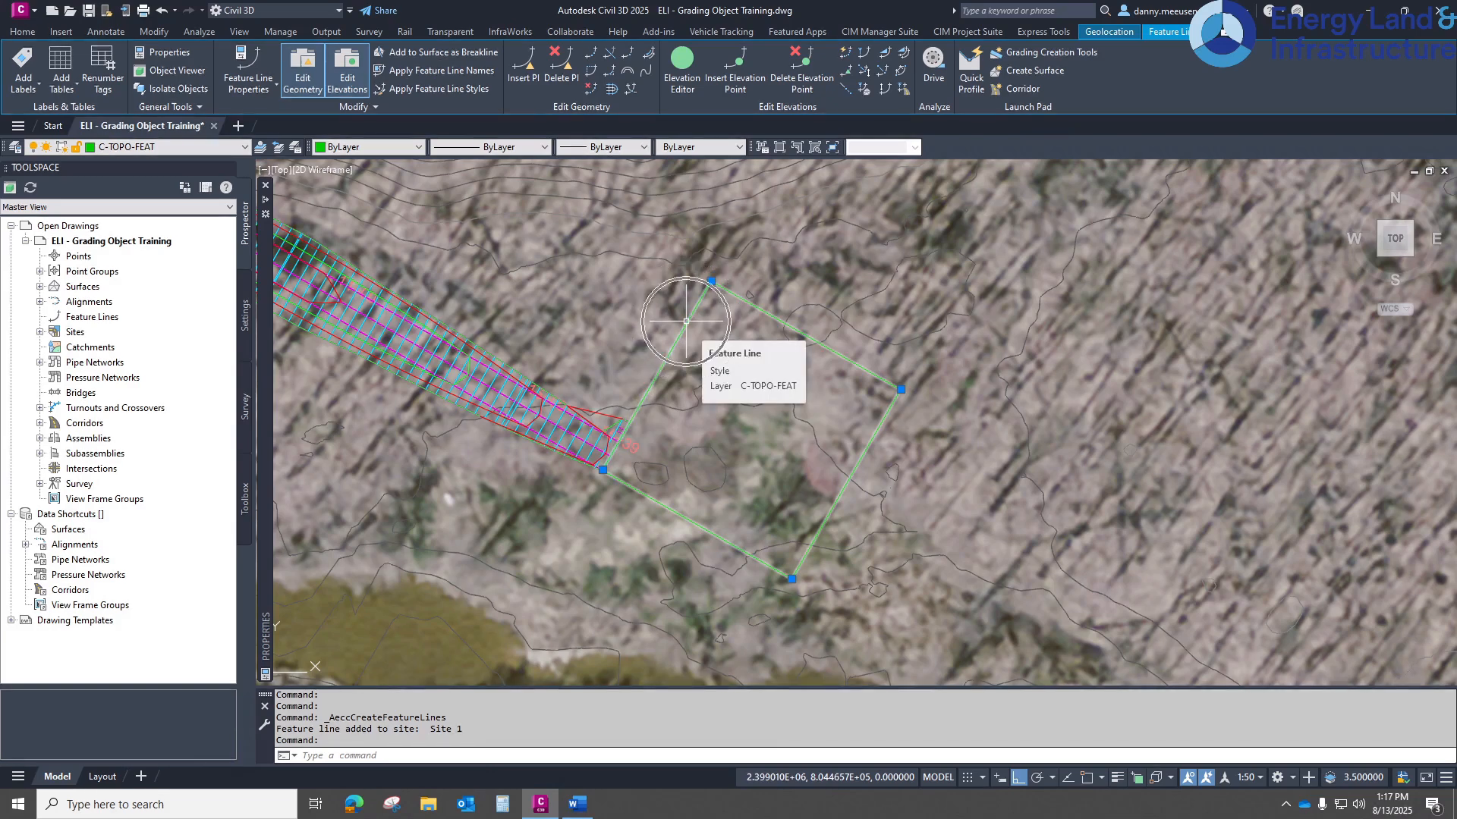
click(685, 67)
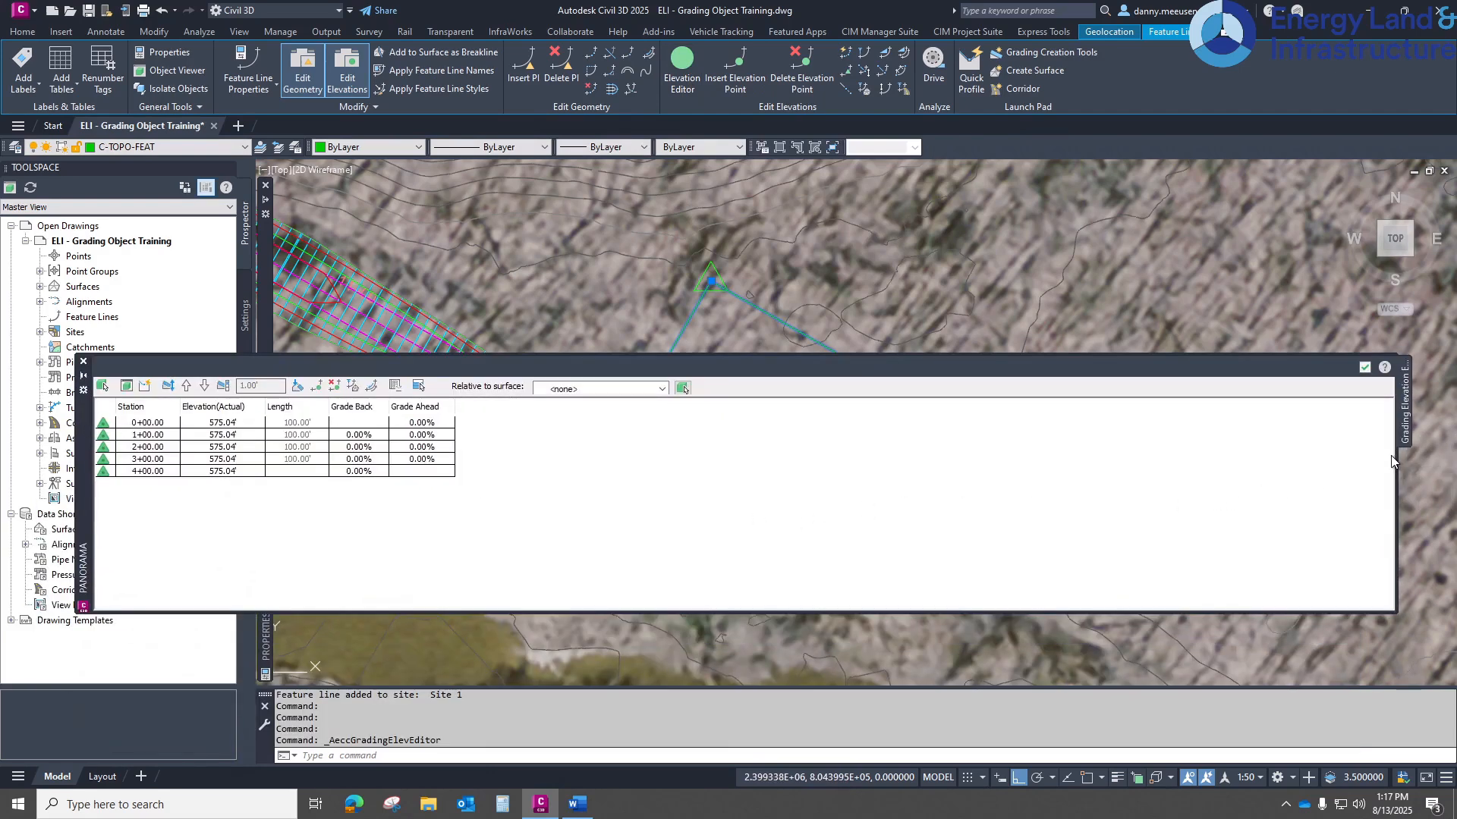
drag(1397, 462, 1028, 464)
drag(82, 435, 281, 259)
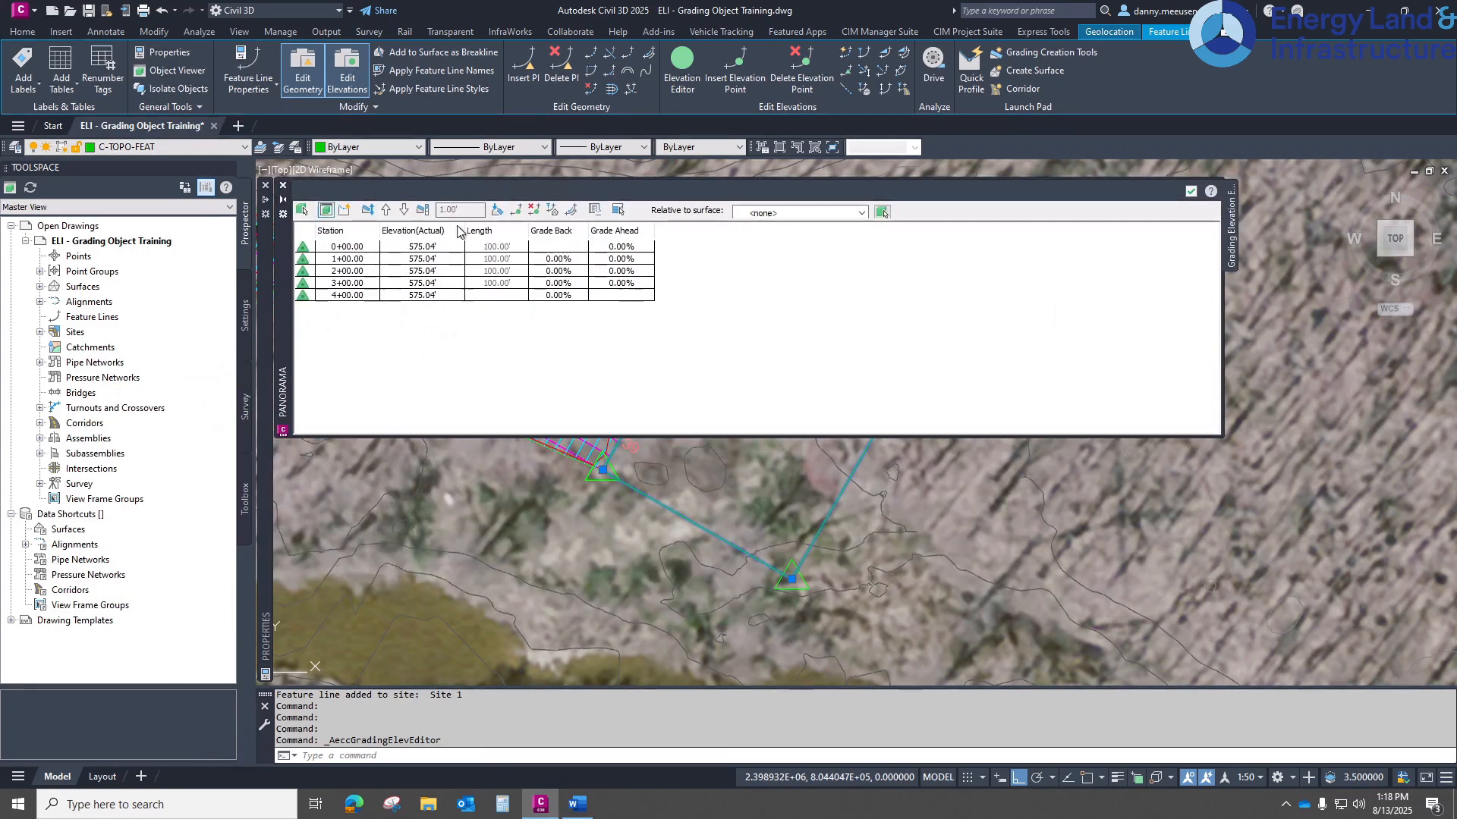
drag(666, 438, 666, 314)
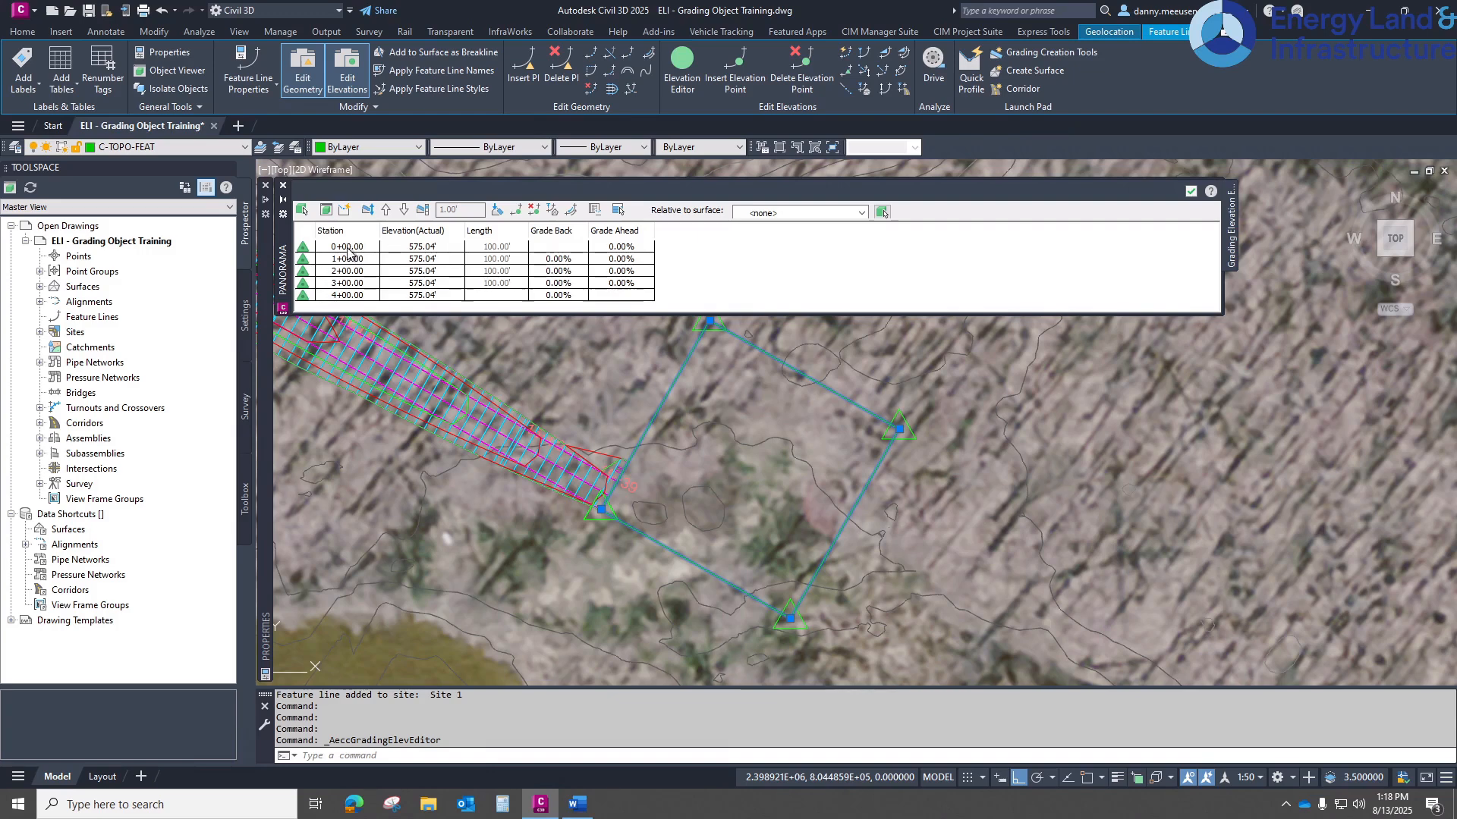
- Examine which pad corners the stations in the elevation table correspond to, starting from station 0+00
click(348, 250)
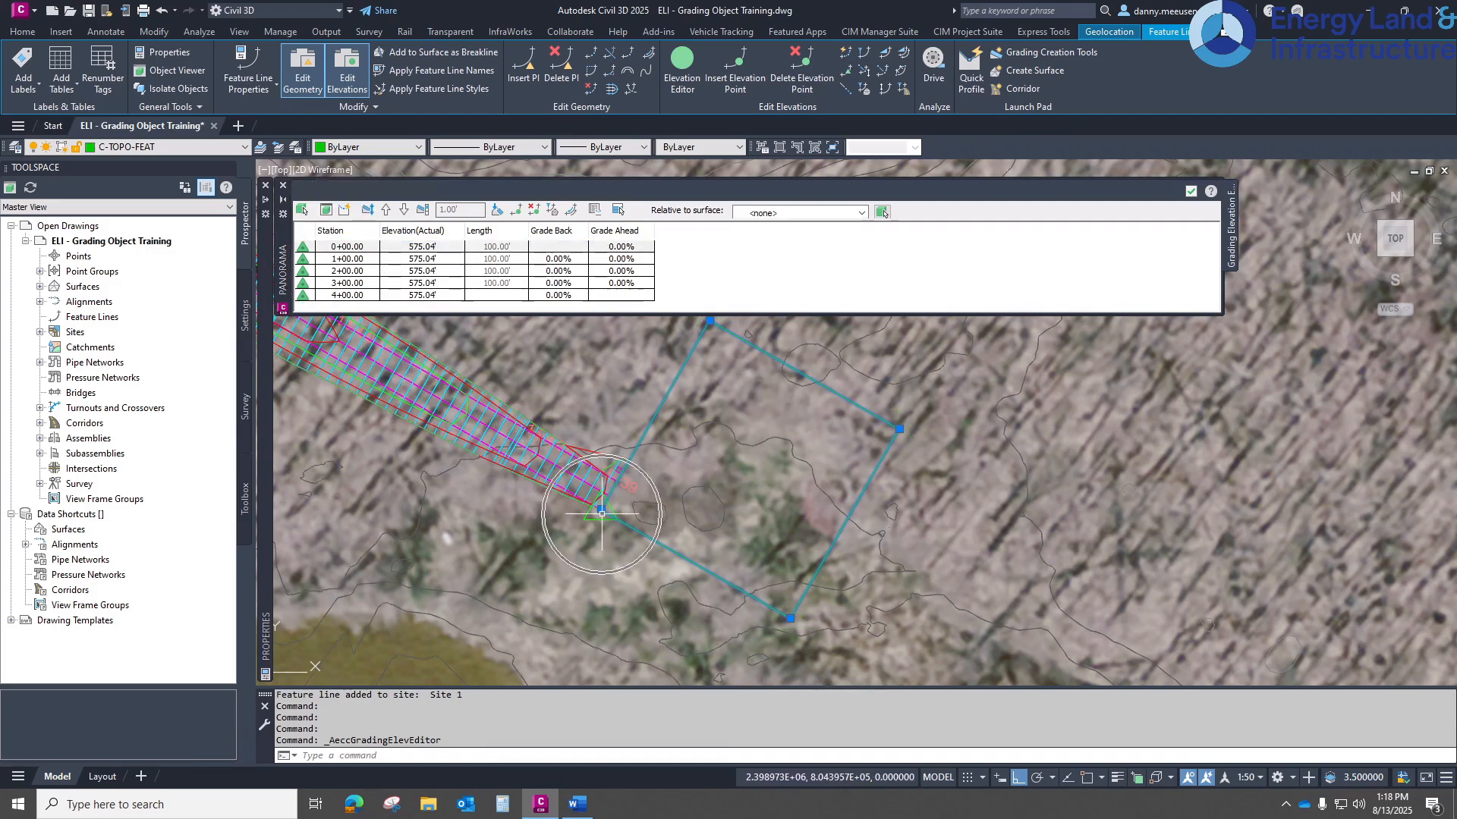
click(360, 263)
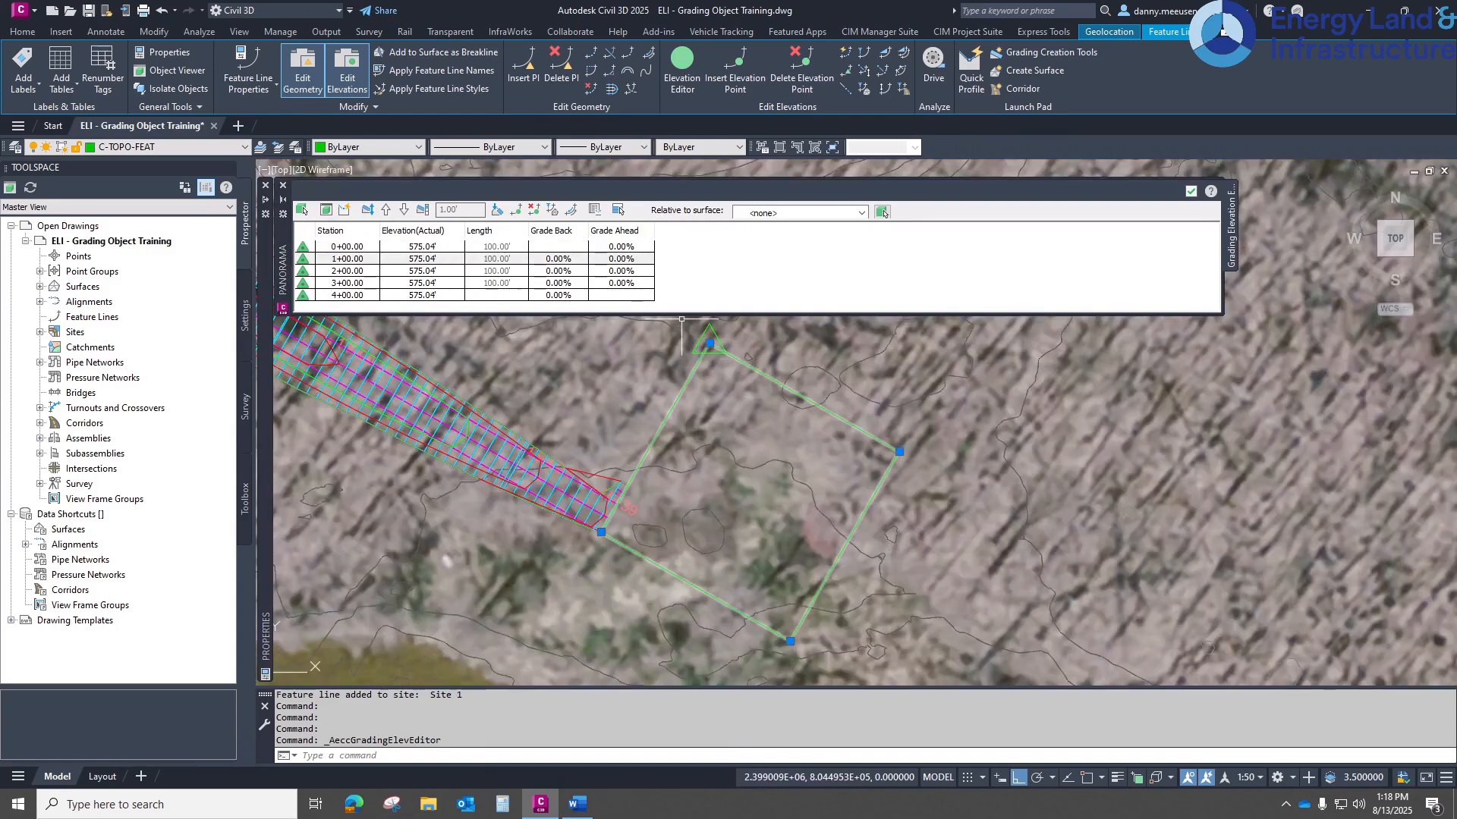
click(350, 282)
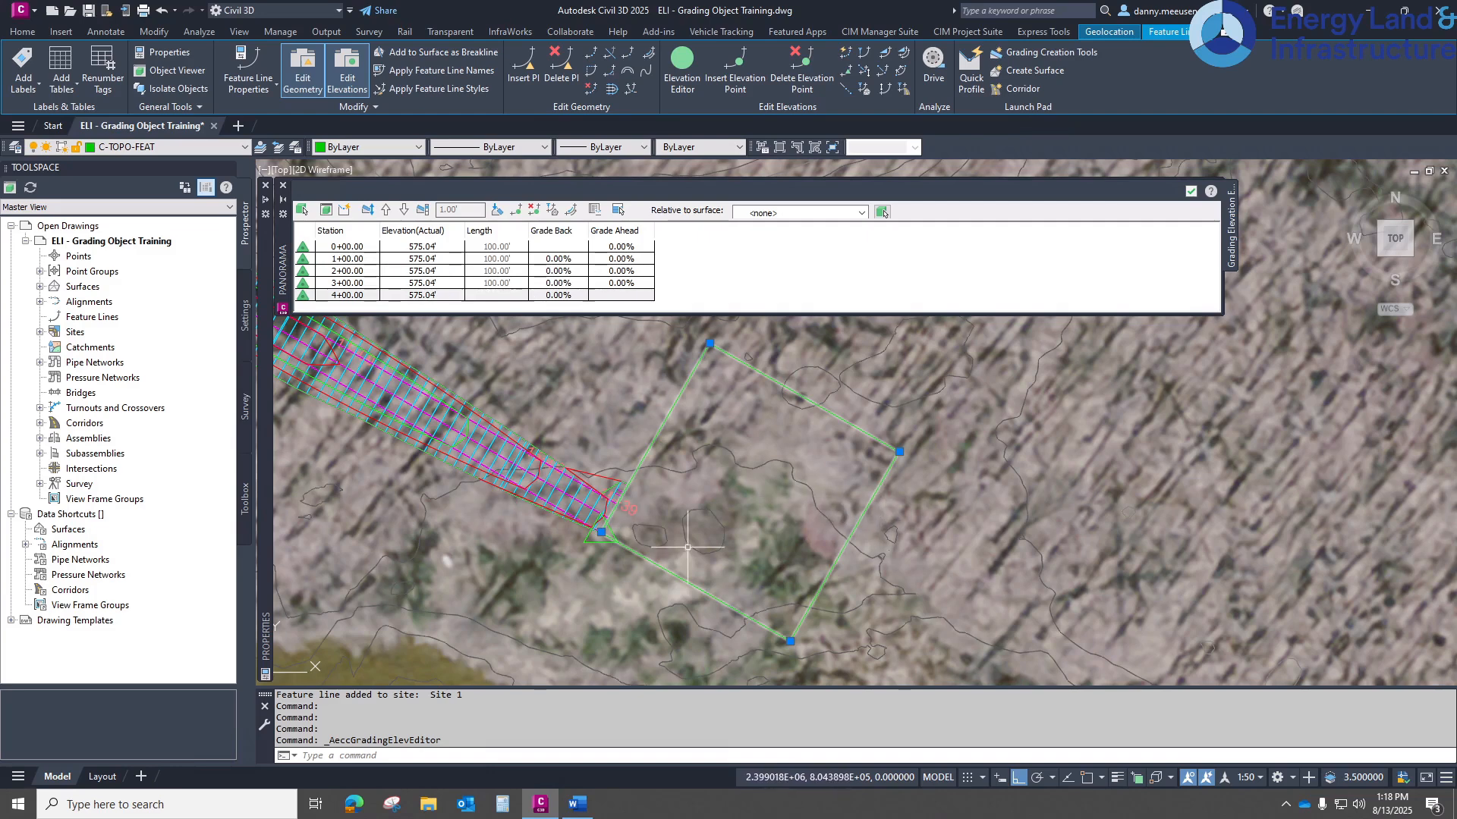
key(ctrl)
key(ctrl)
key(ctrl)
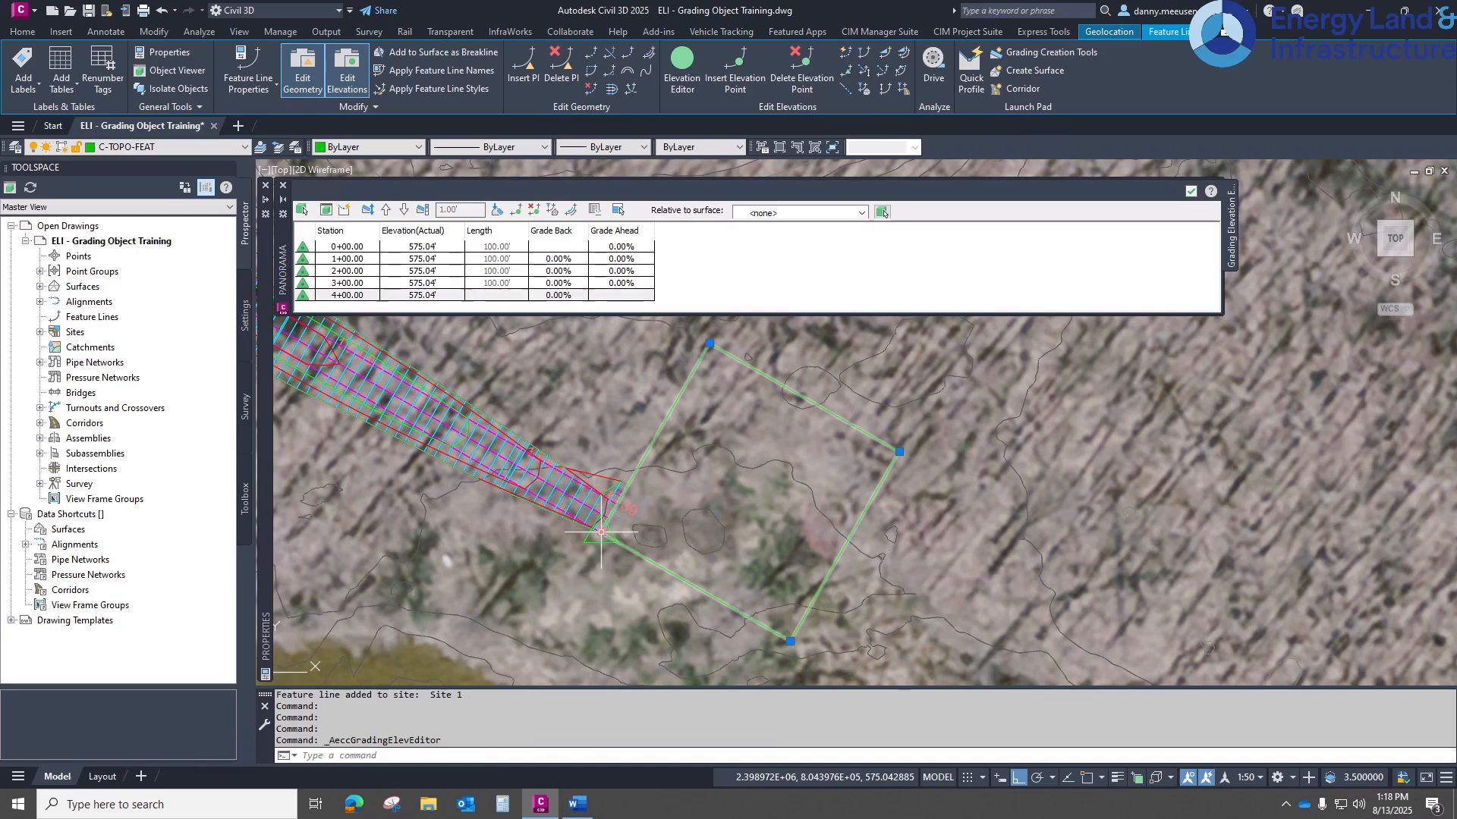
double_click(558, 397)
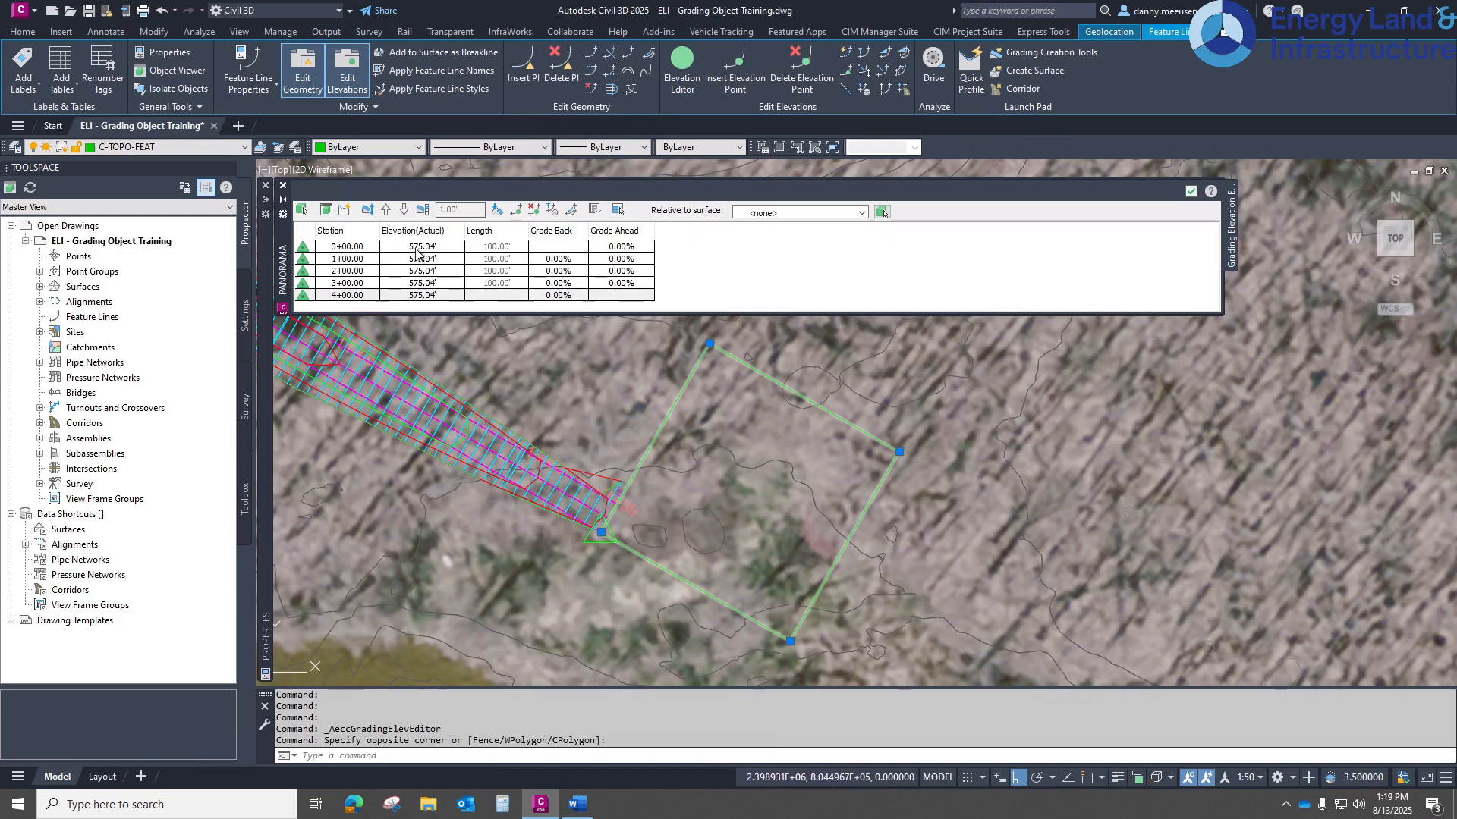
key(ctrl)
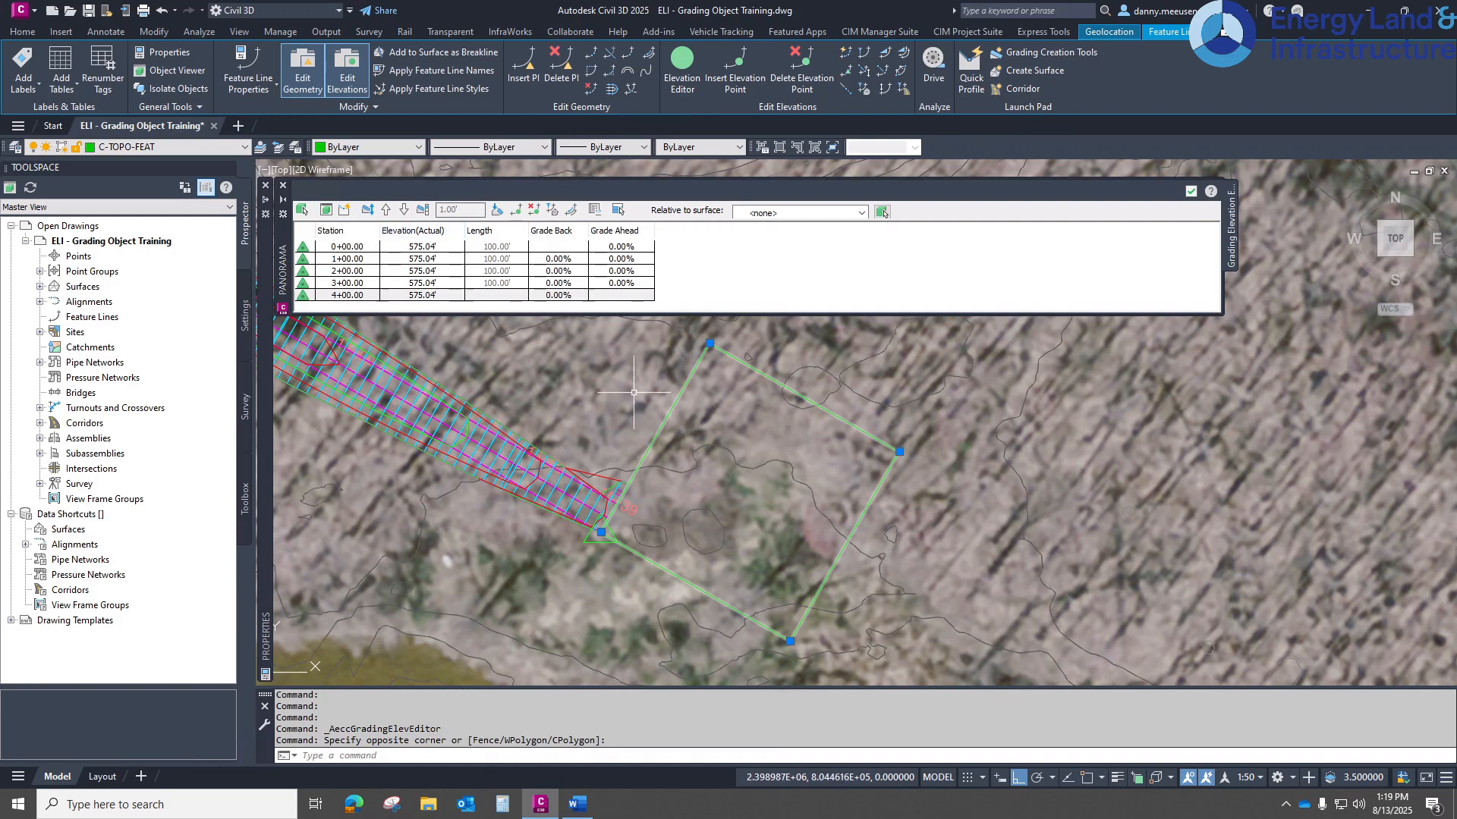
- Insert an elevation point on the pad feature line at the road centerline's endpoint, accepting station 0+15.00 and elevation 575.04'
scroll(618, 507, up, 4)
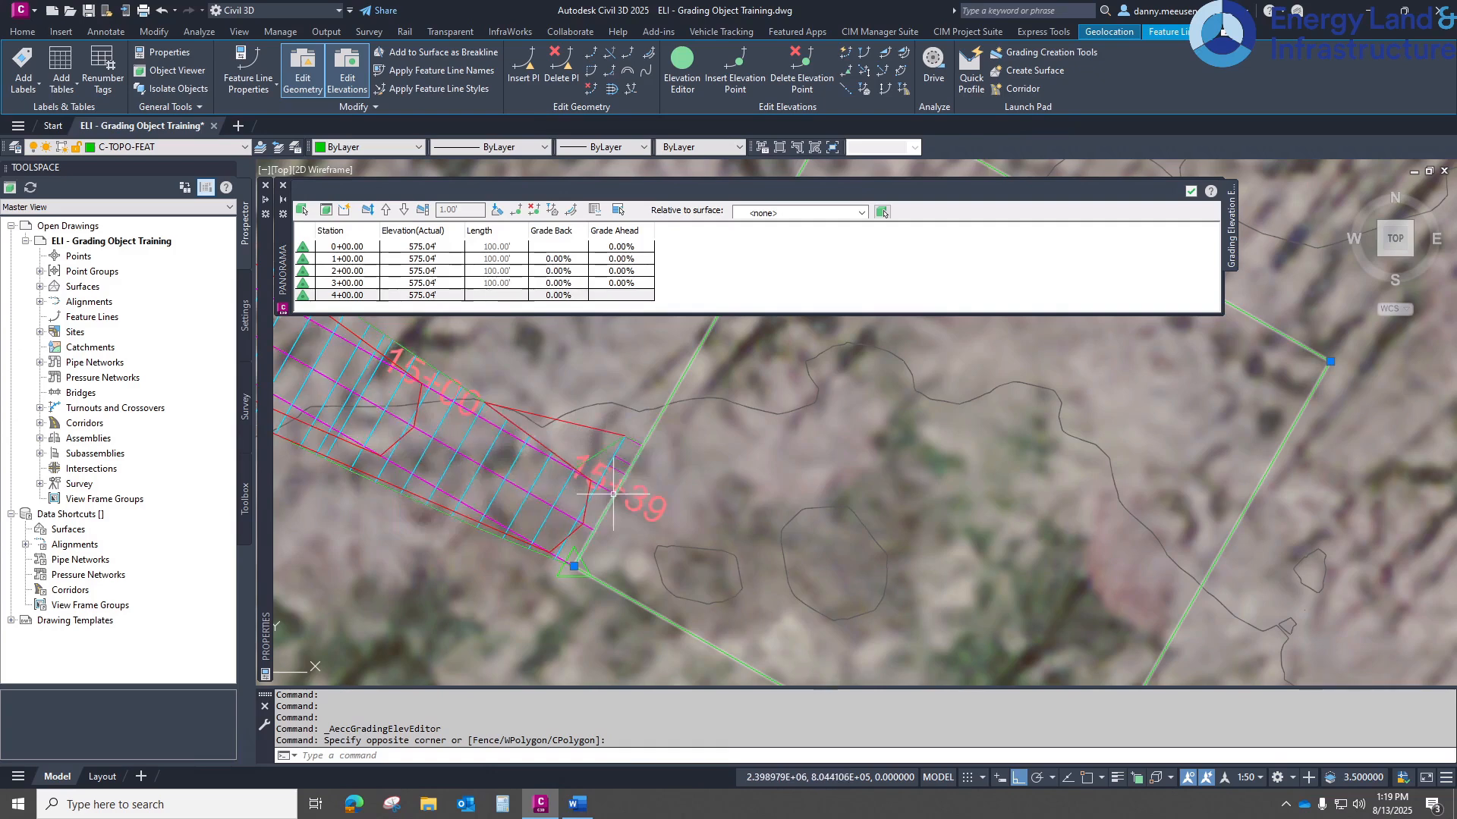
key(ctrl)
key(ctrl)
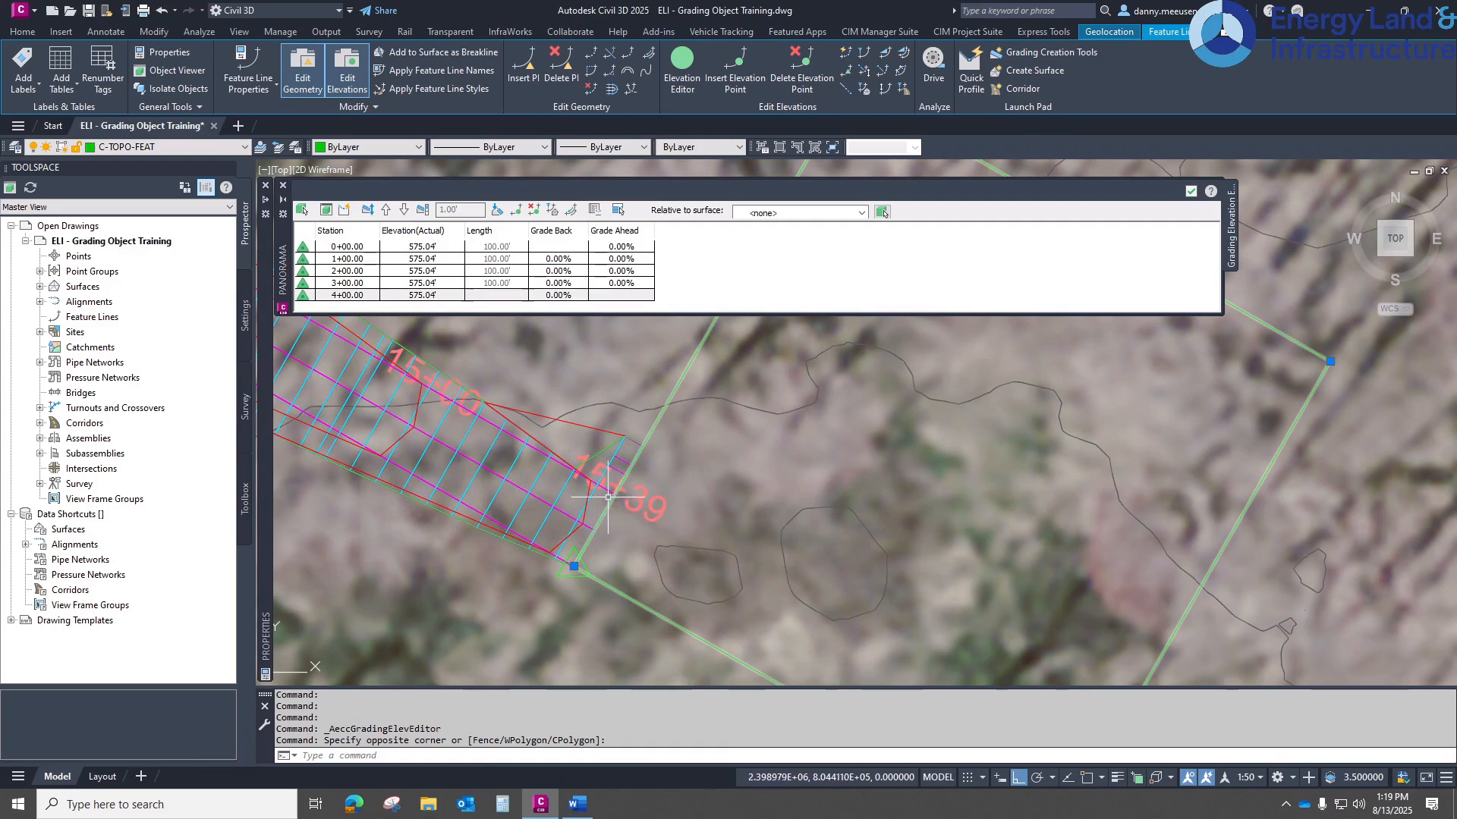
click(516, 211)
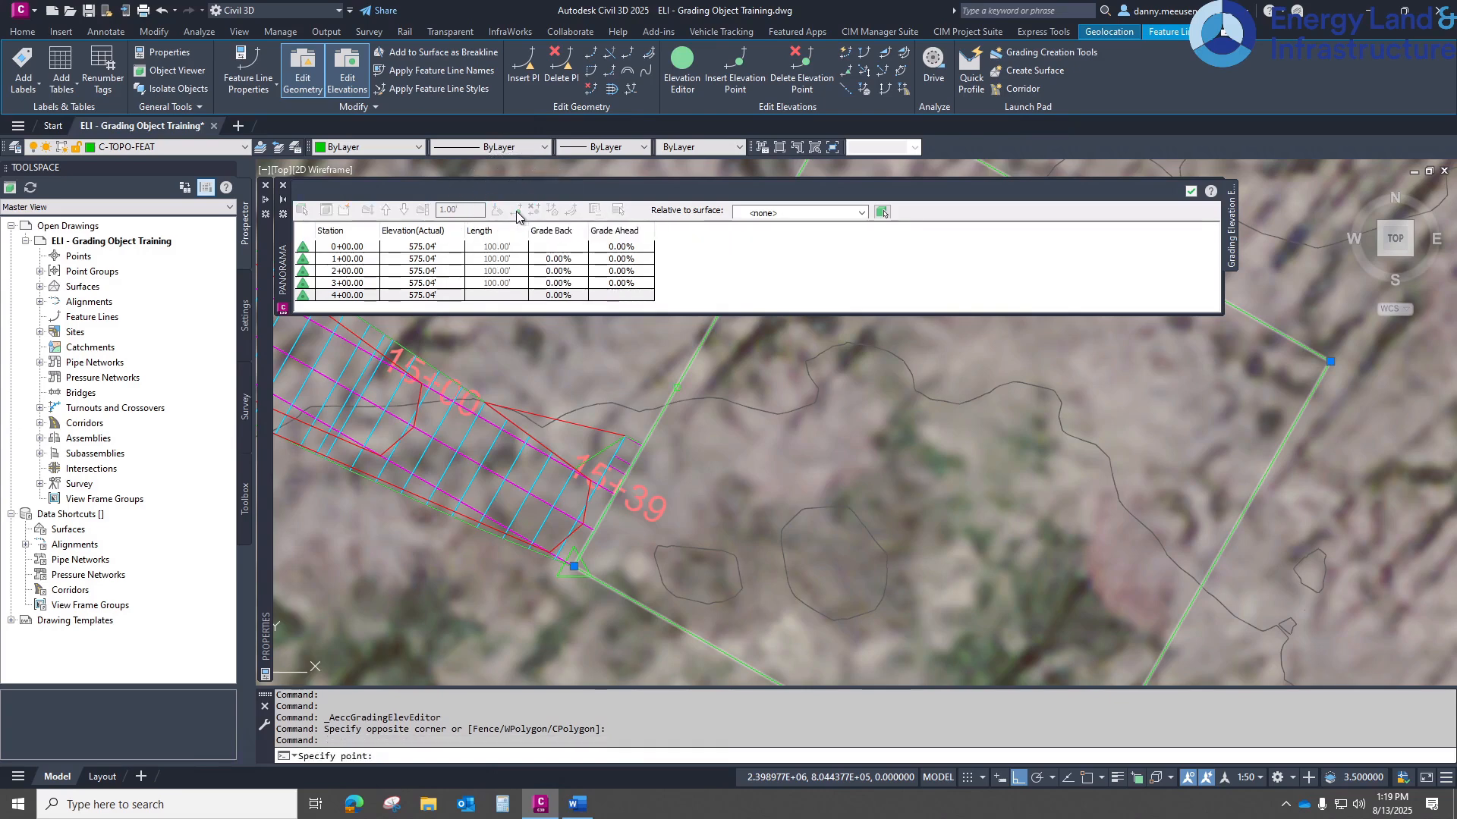
text(end)
key(Return)
click(616, 497)
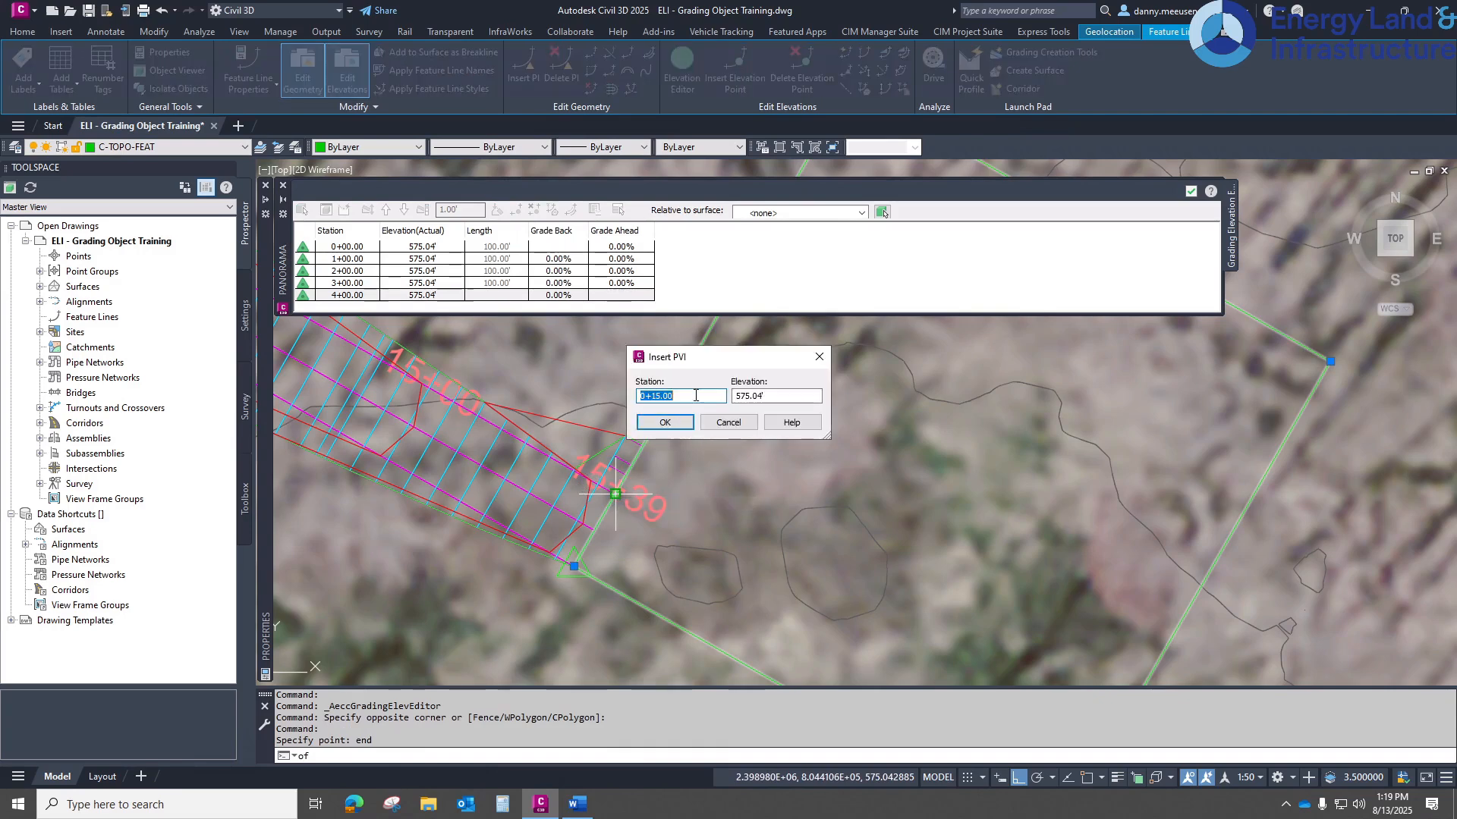
click(665, 422)
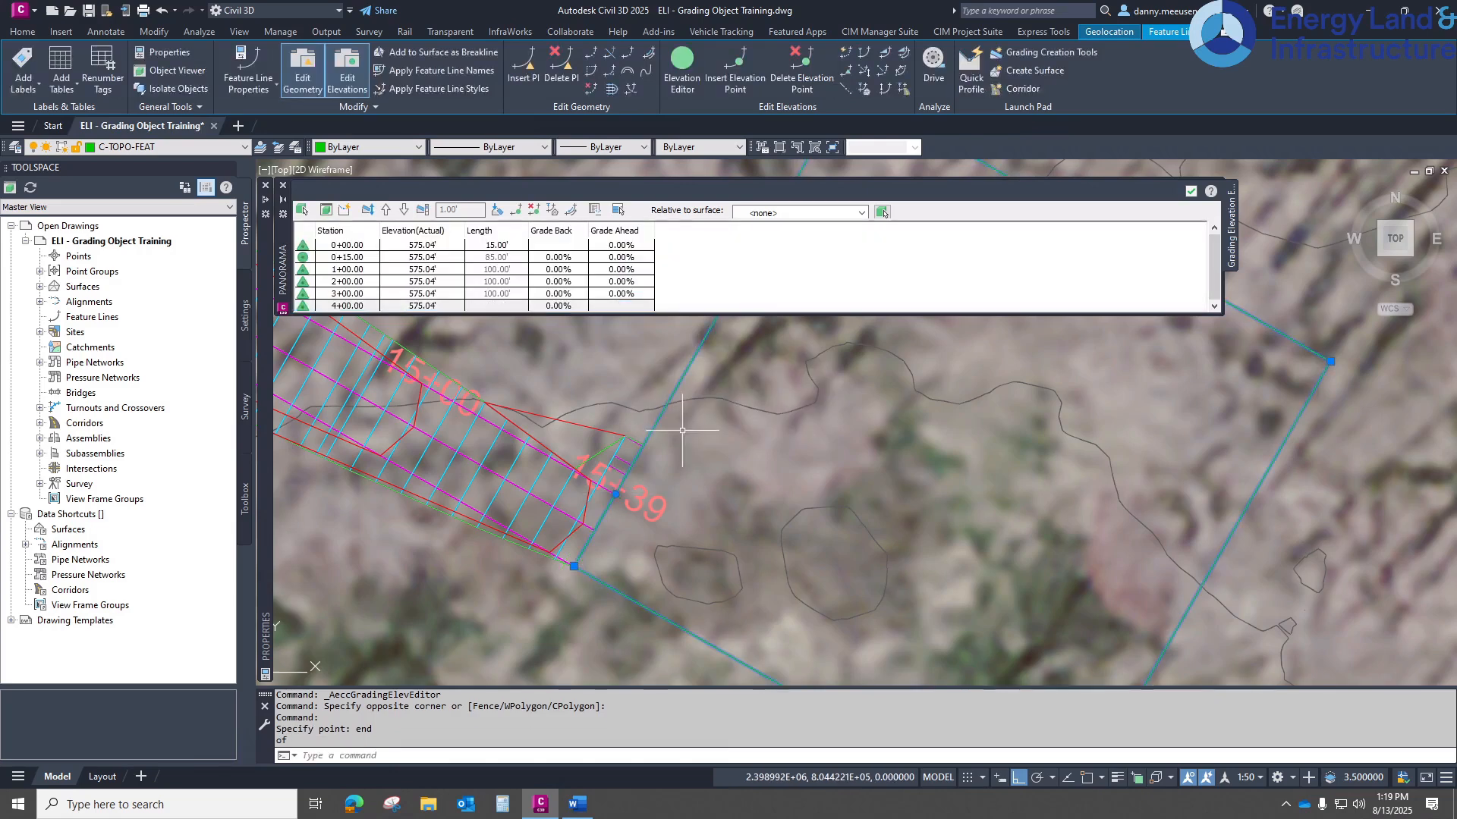
scroll(697, 429, down, 2)
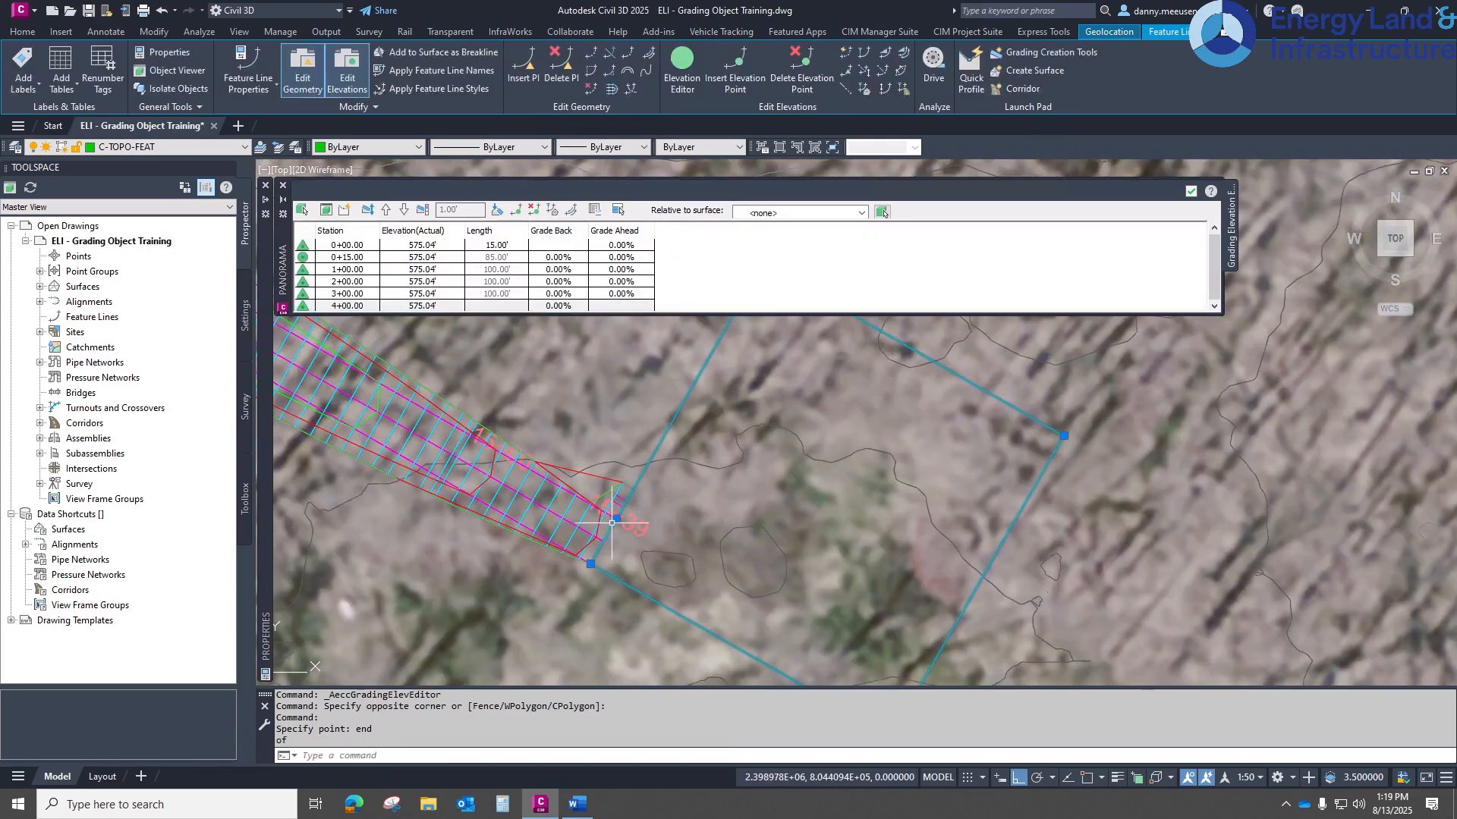
- Set the grade ahead at station 0+15.00 of the pad feature line, the road centerline point, to -1%
scroll(714, 443, down, 2)
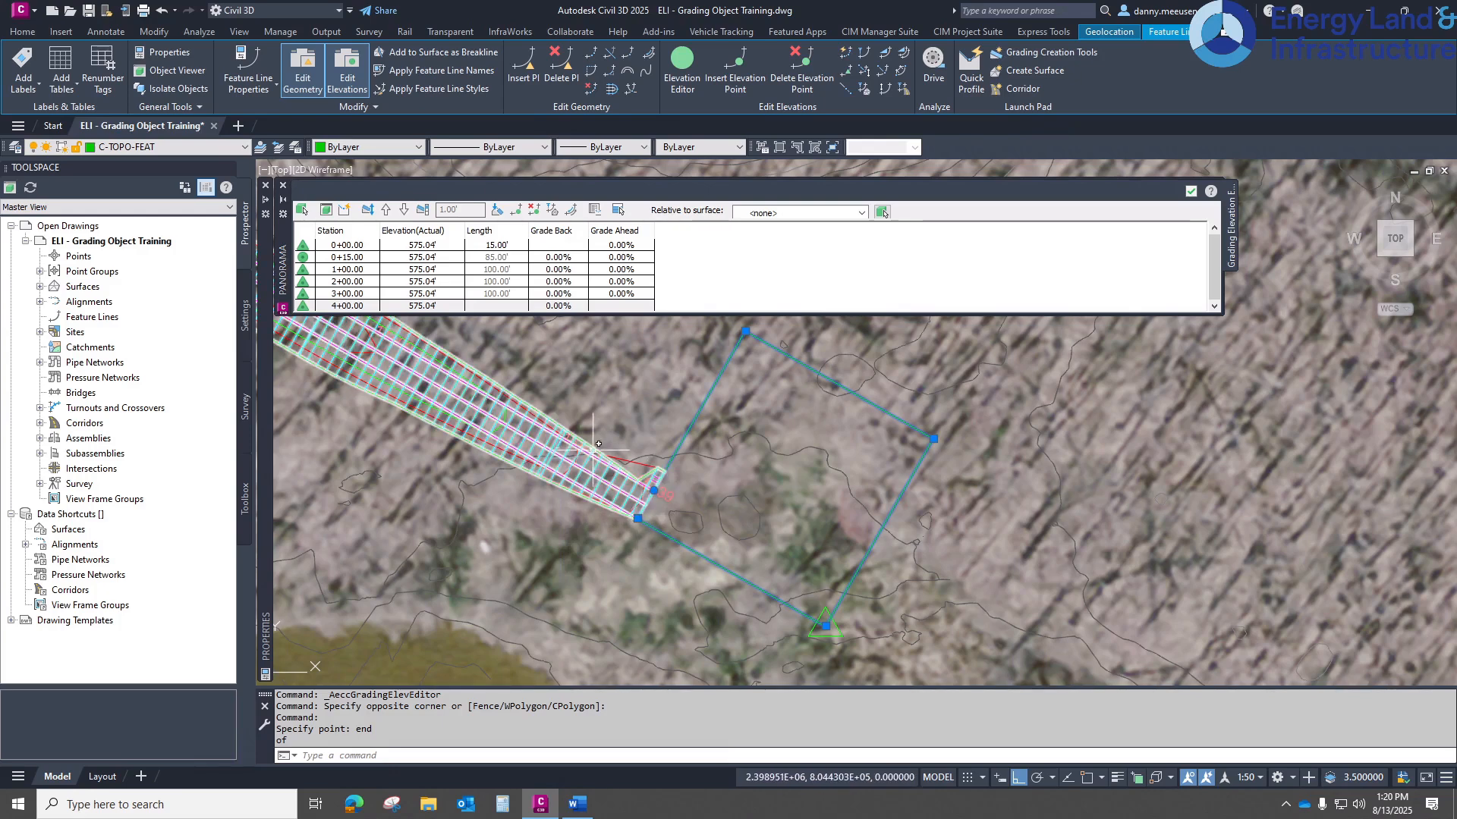
middle_drag(759, 368, 748, 384)
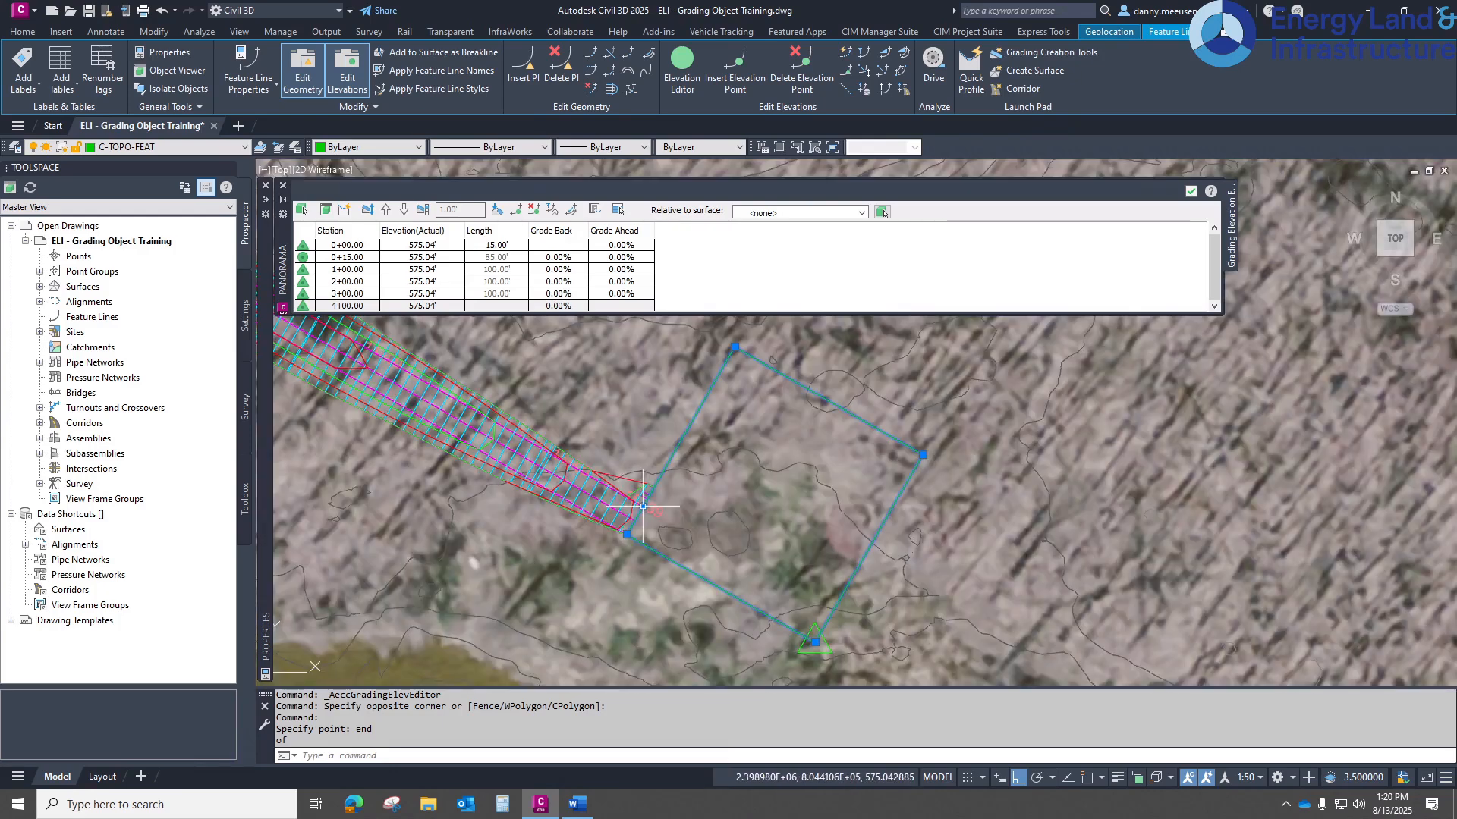
click(735, 347)
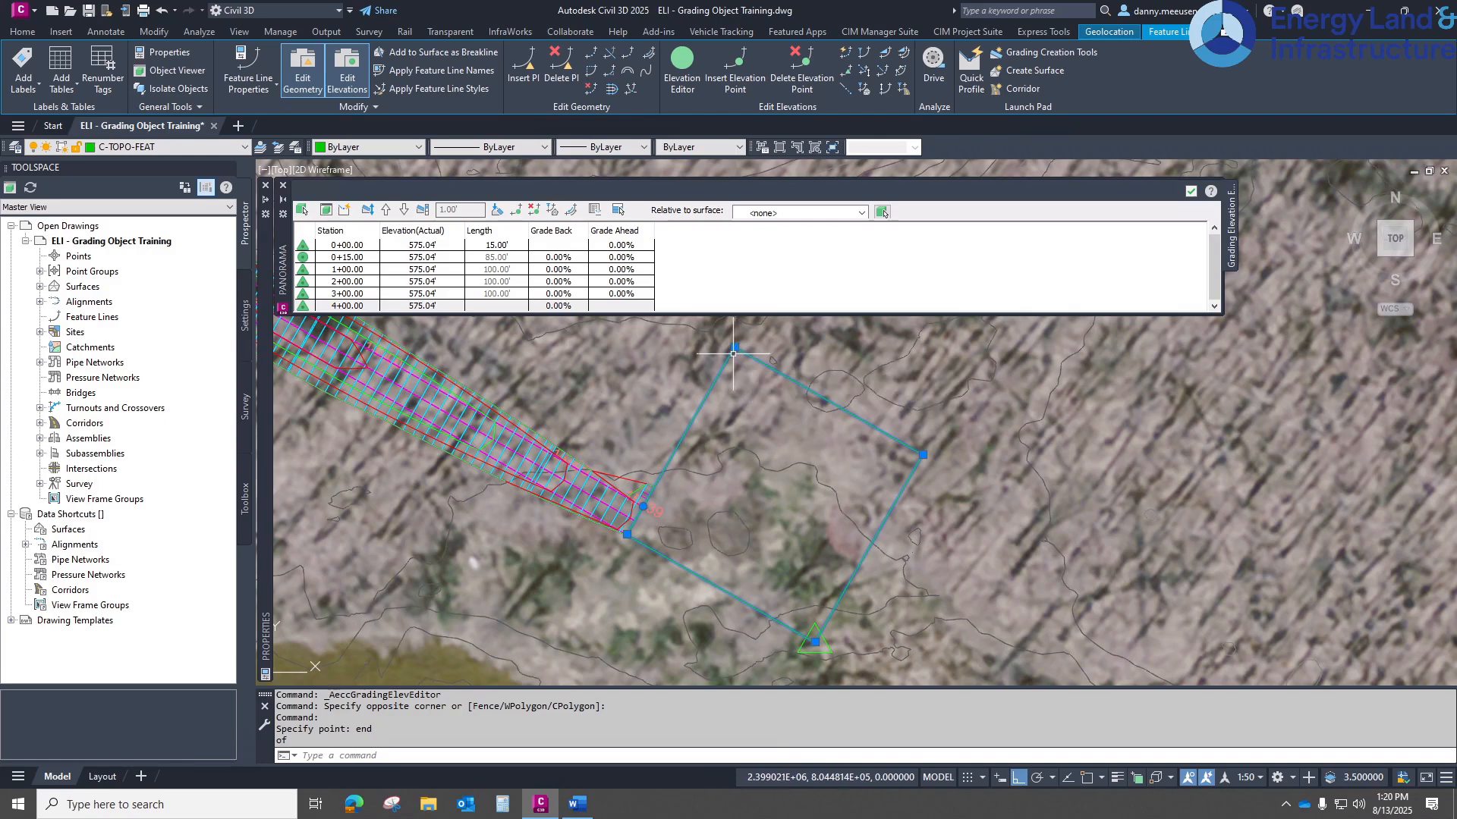
click(357, 260)
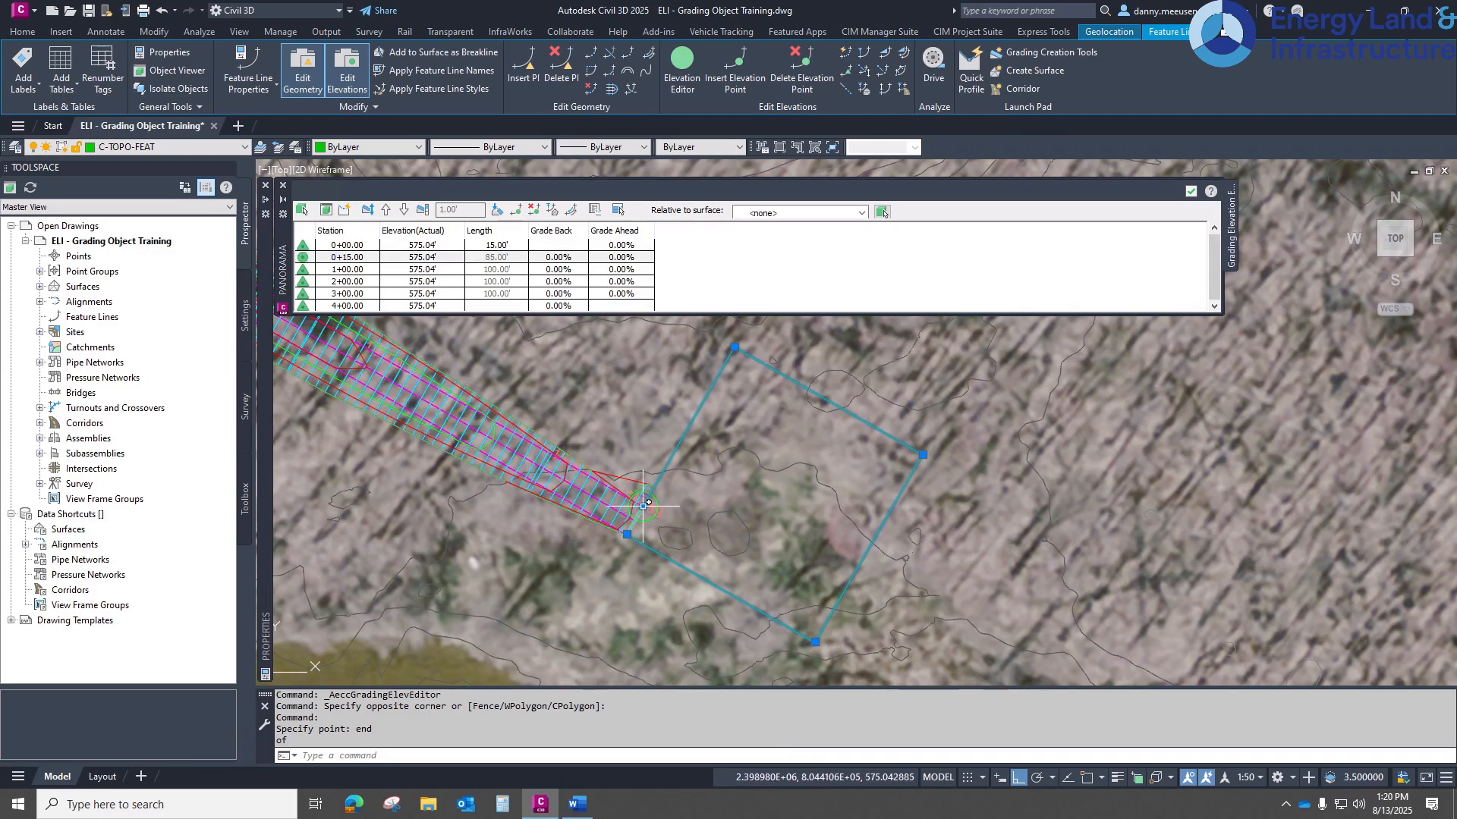
click(643, 506)
click(350, 271)
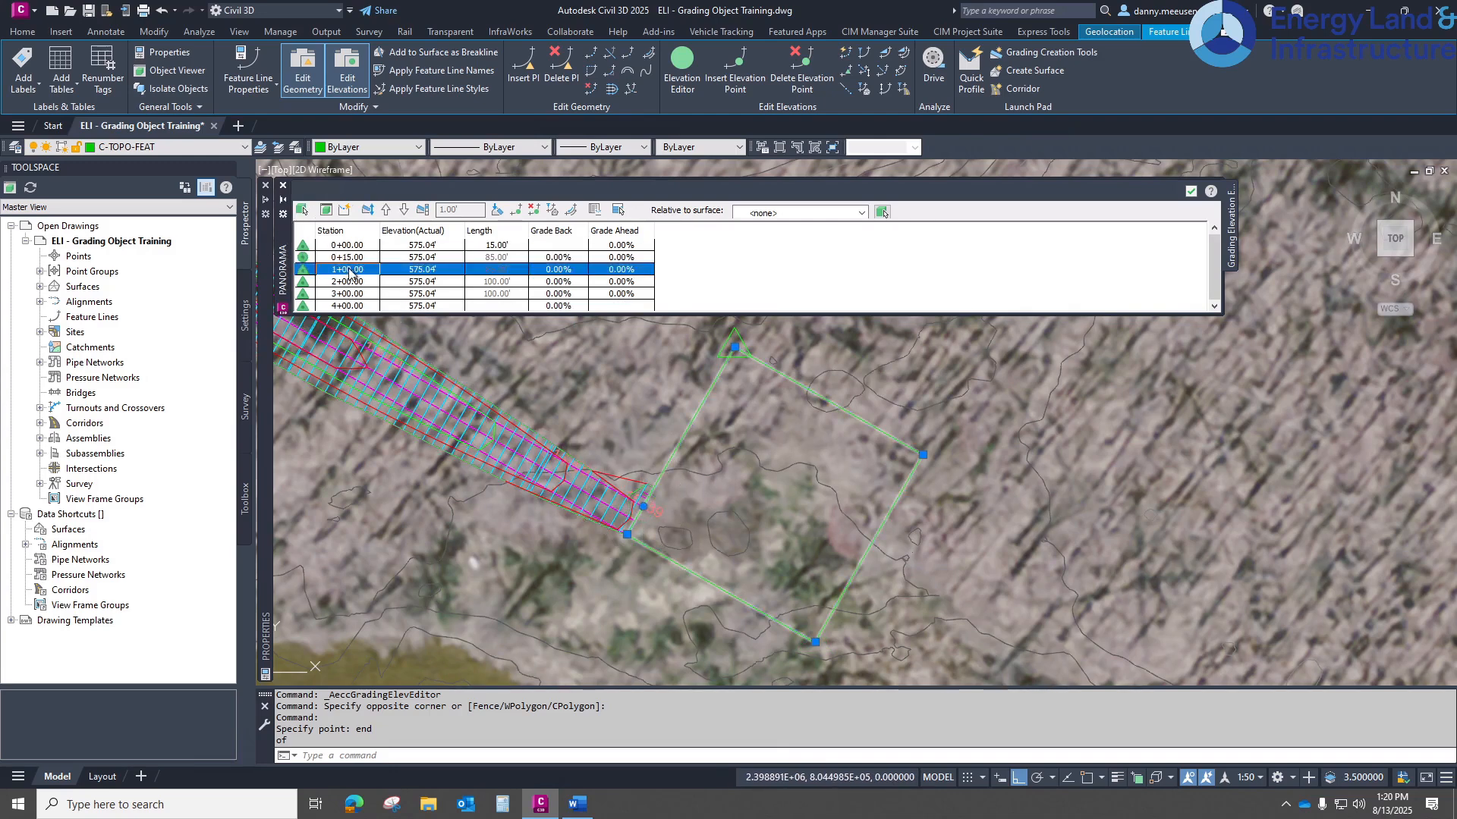
click(361, 270)
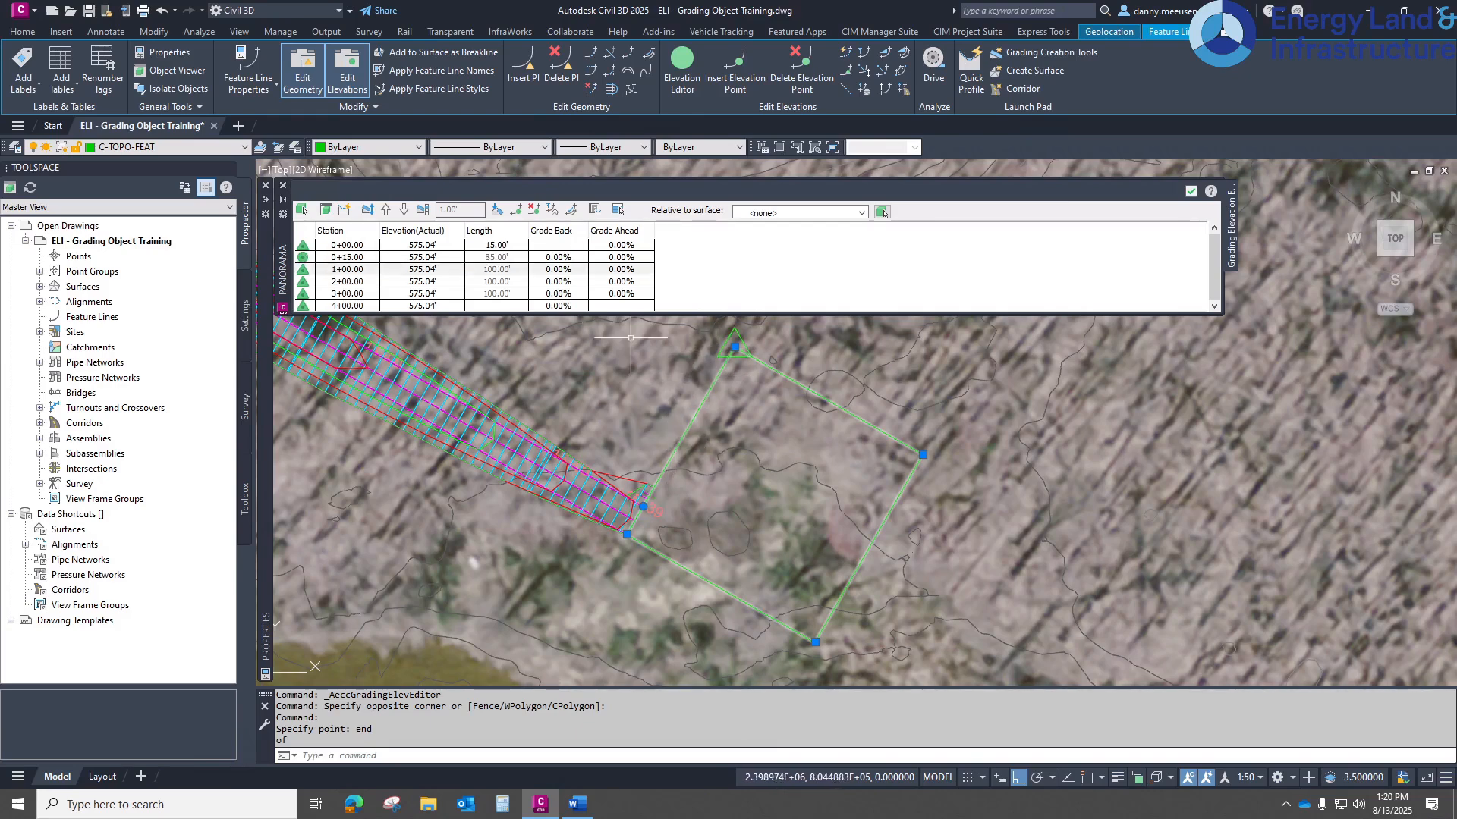
click(617, 258)
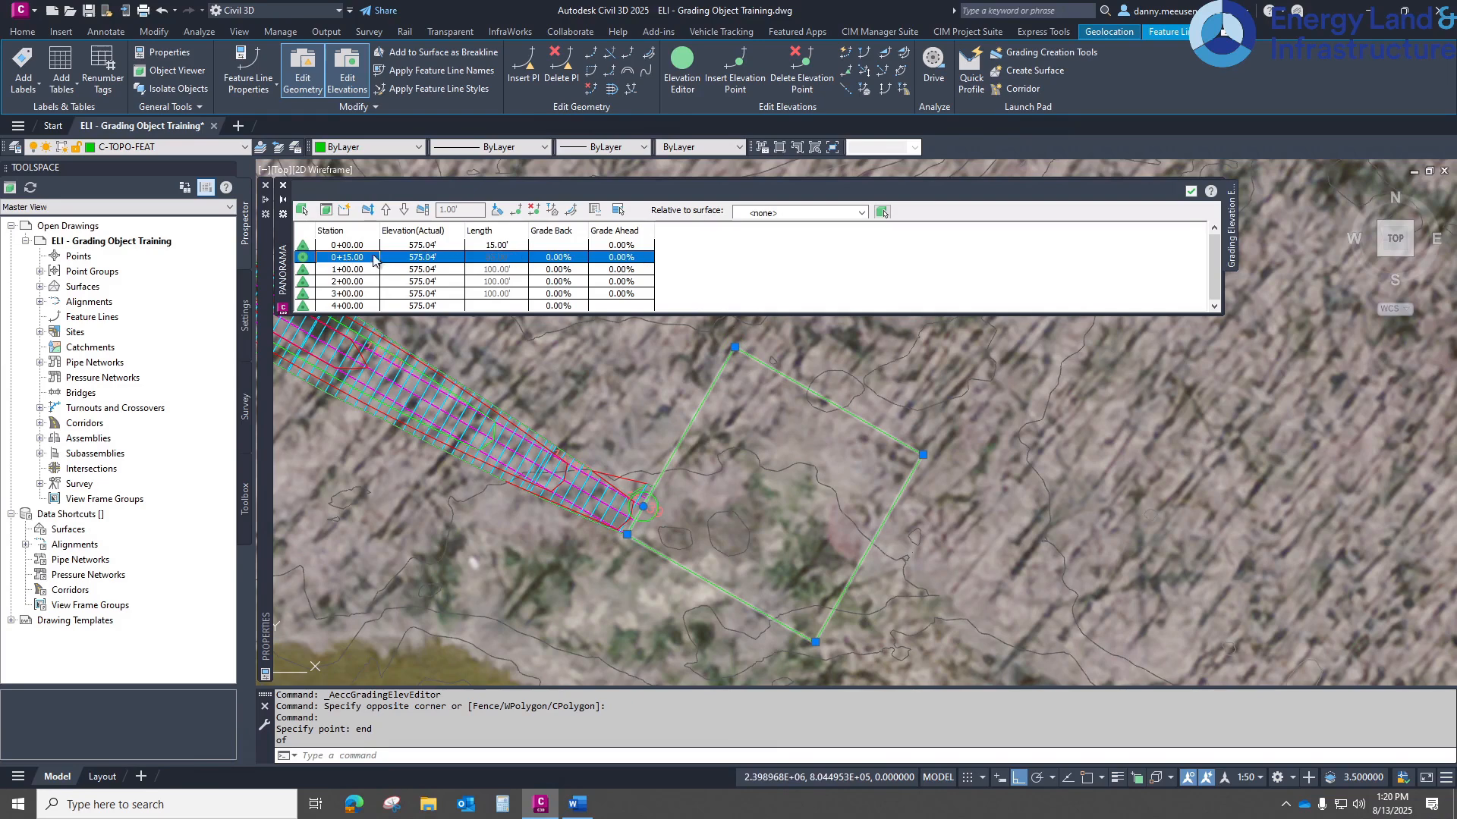
click(636, 258)
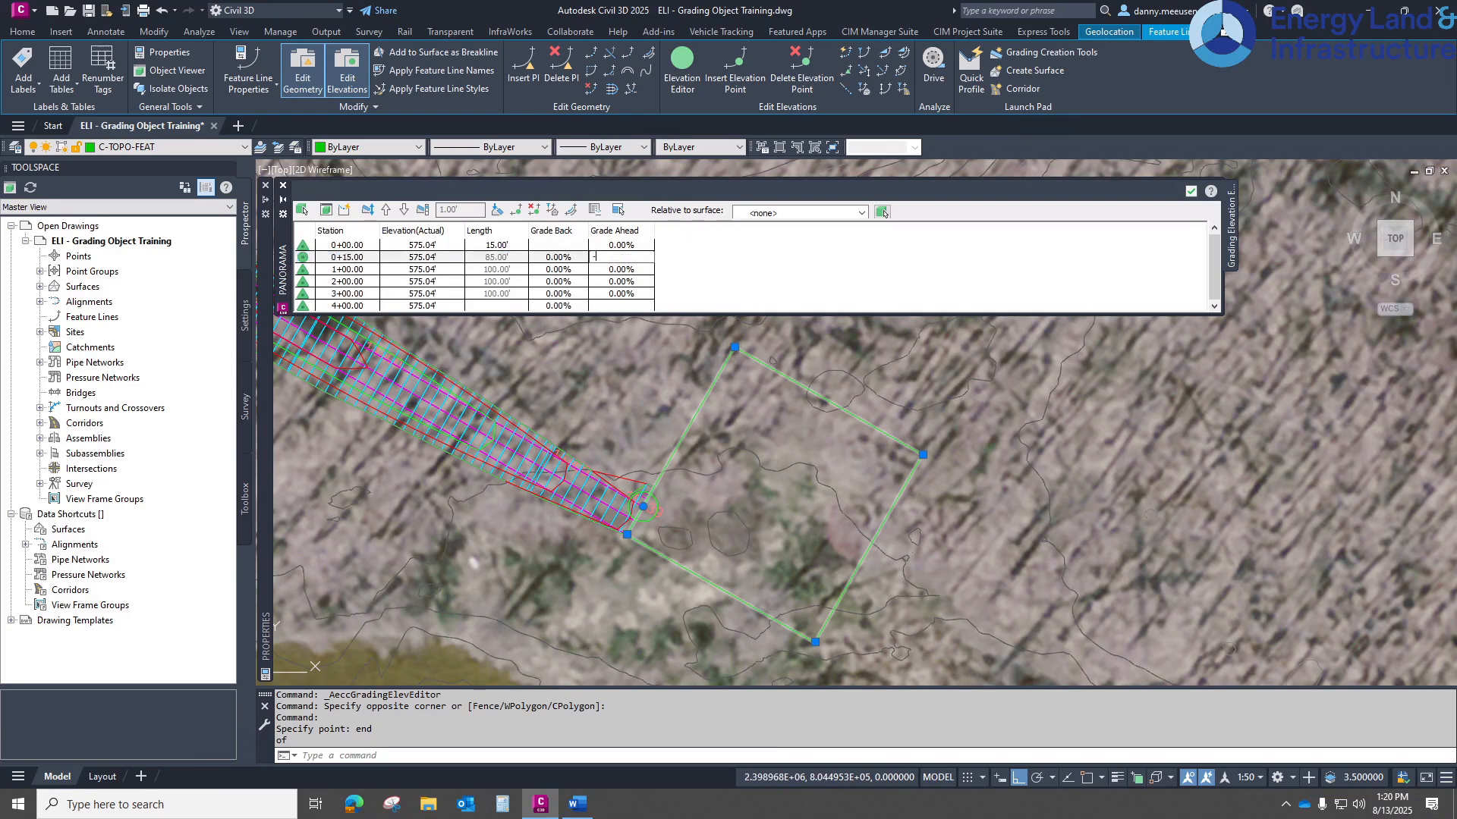
text(-1)
key(Return)
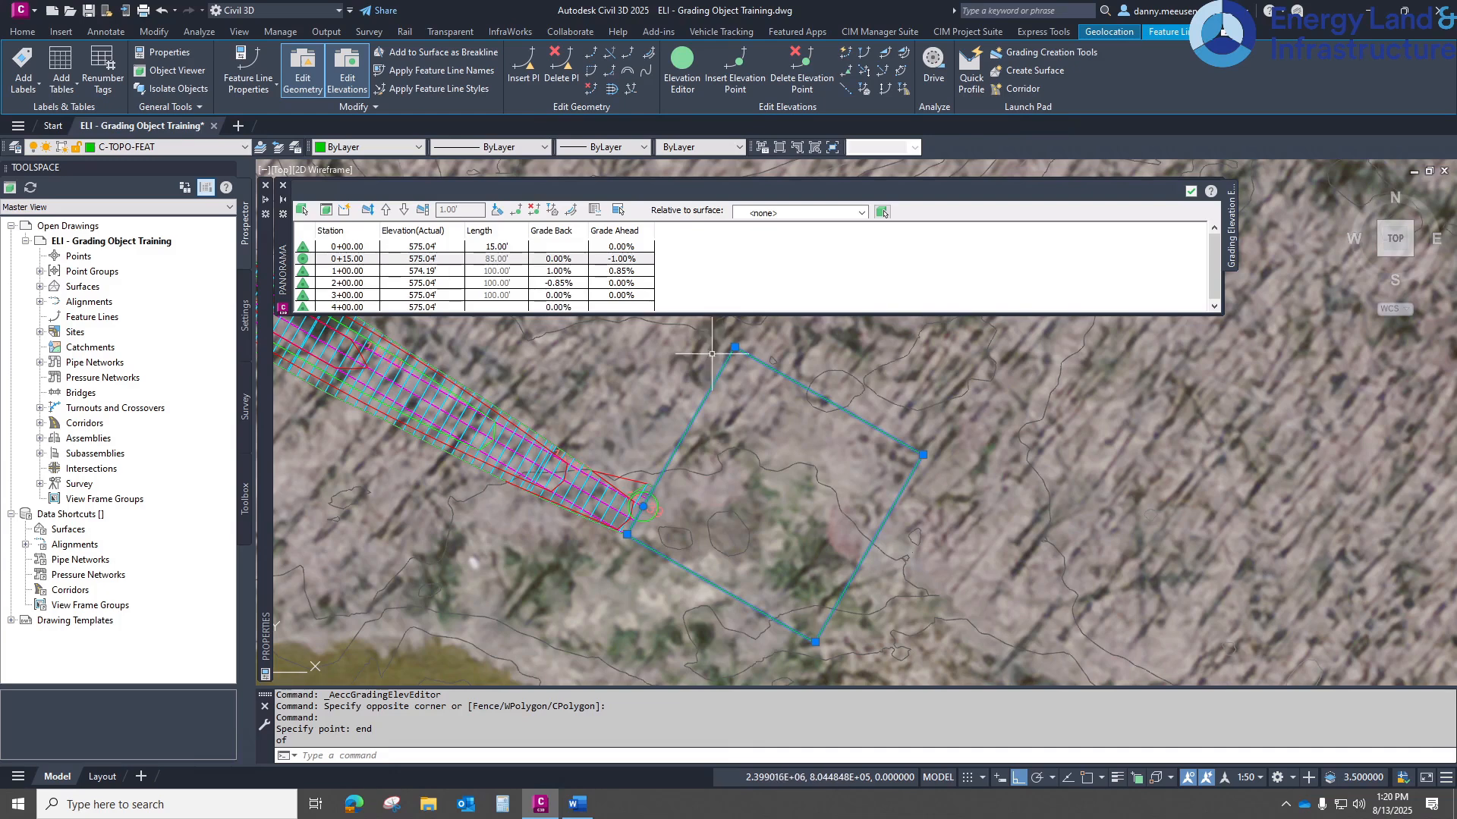
- Set the grade ahead at the pad corner at station 1+00.00 to -1%
click(354, 272)
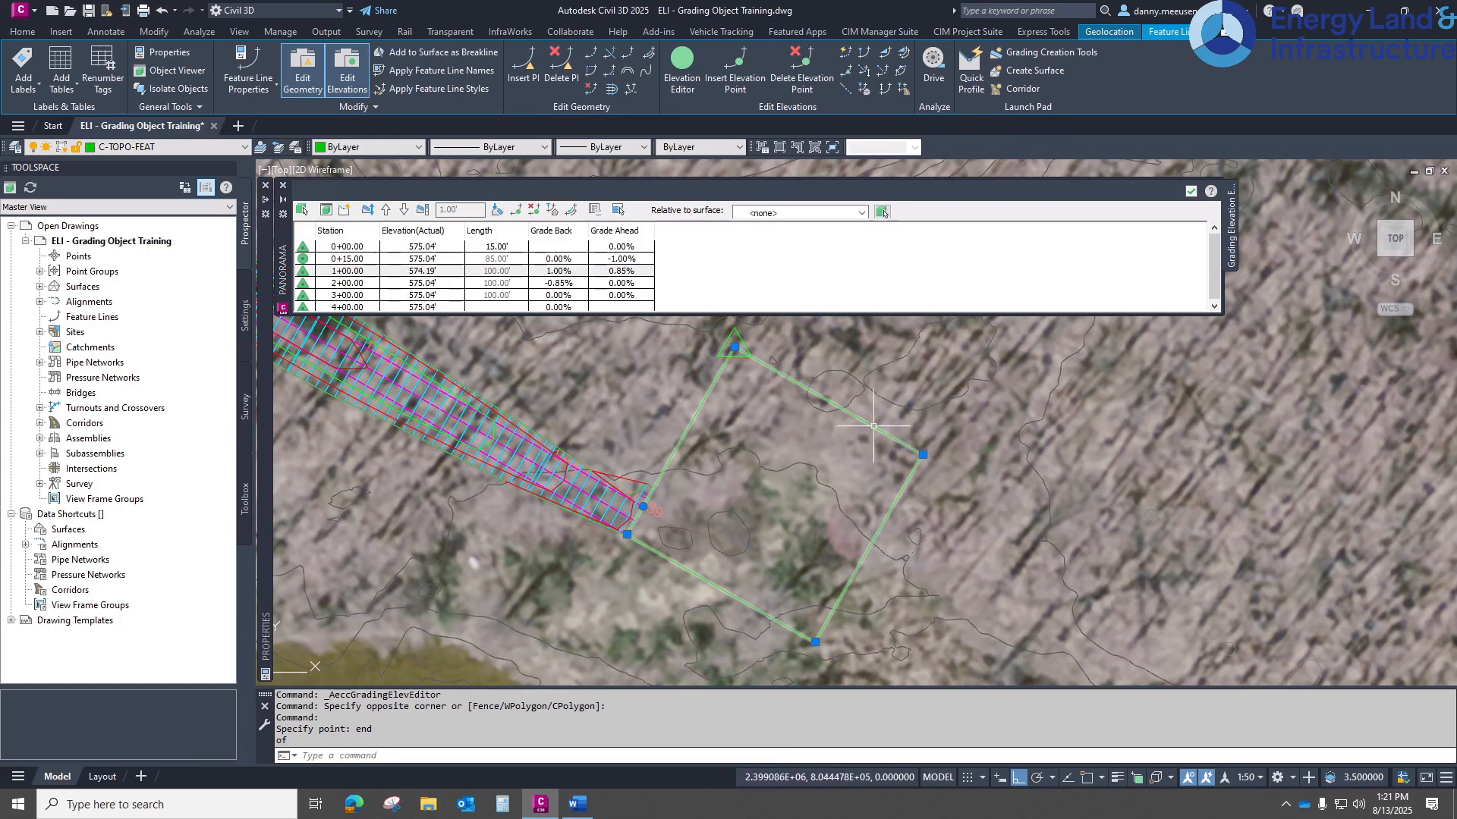
click(359, 273)
click(355, 284)
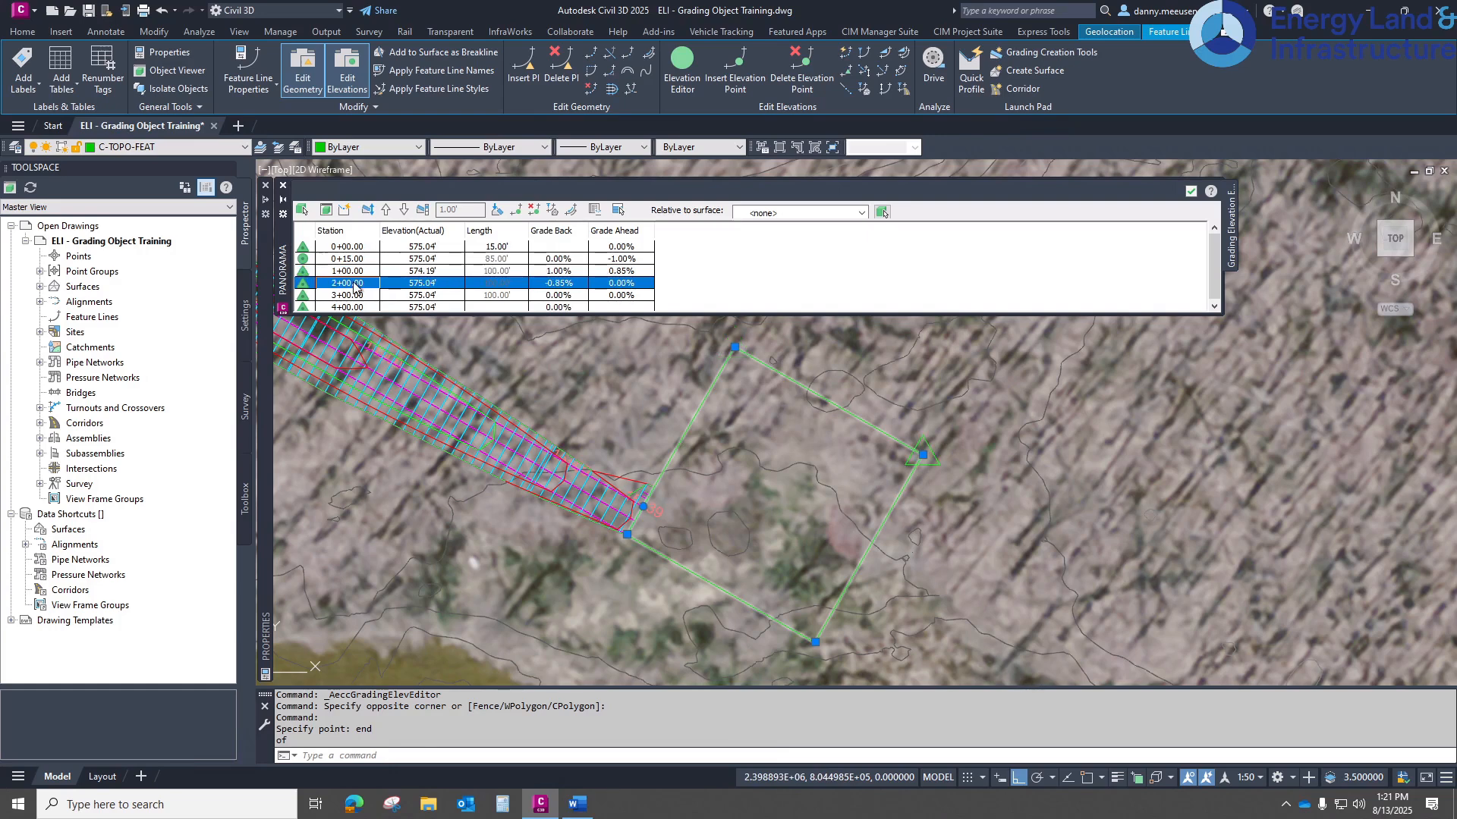
double_click(648, 271)
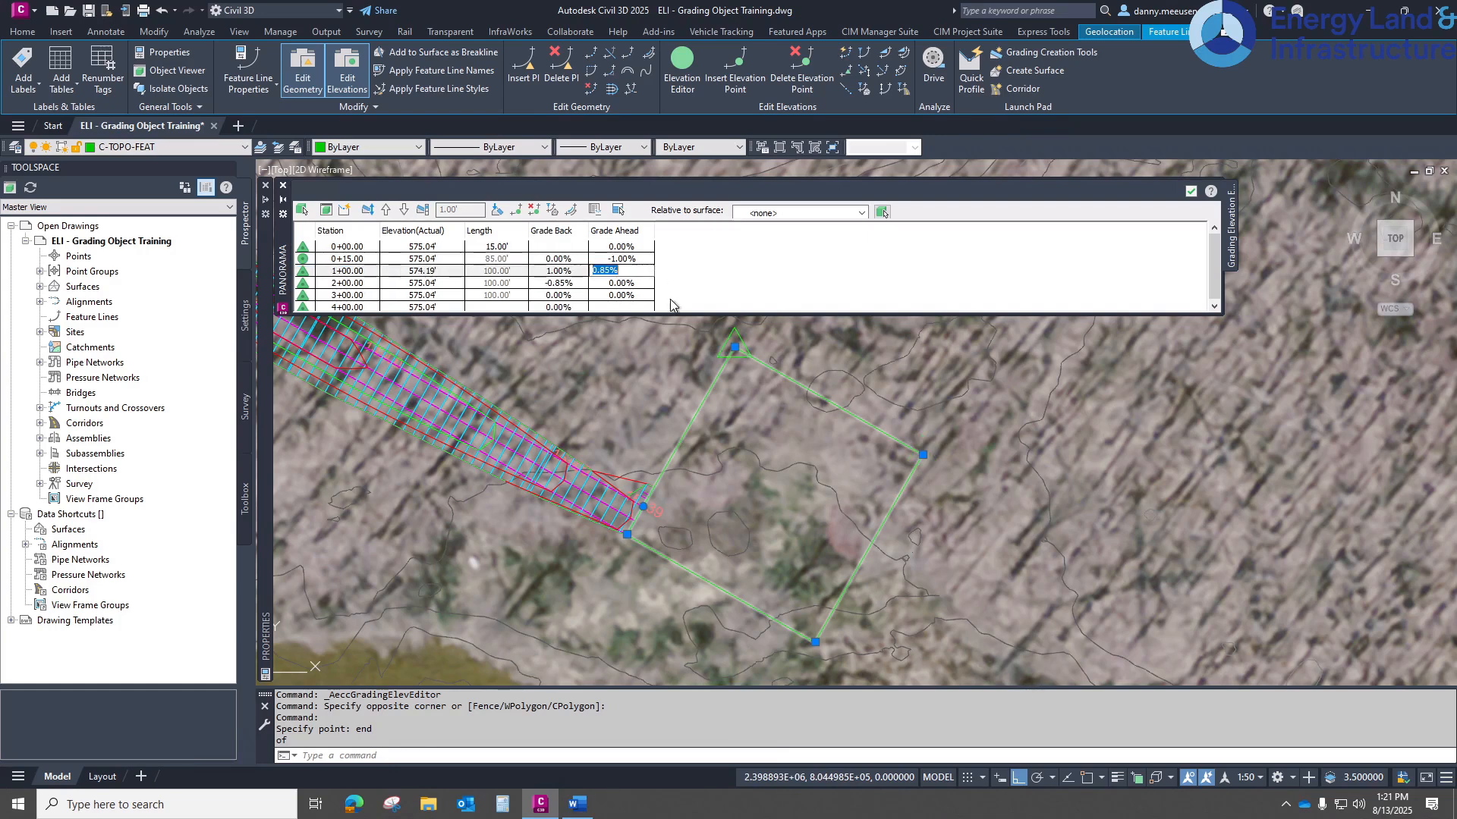
text(-1)
key(Return)
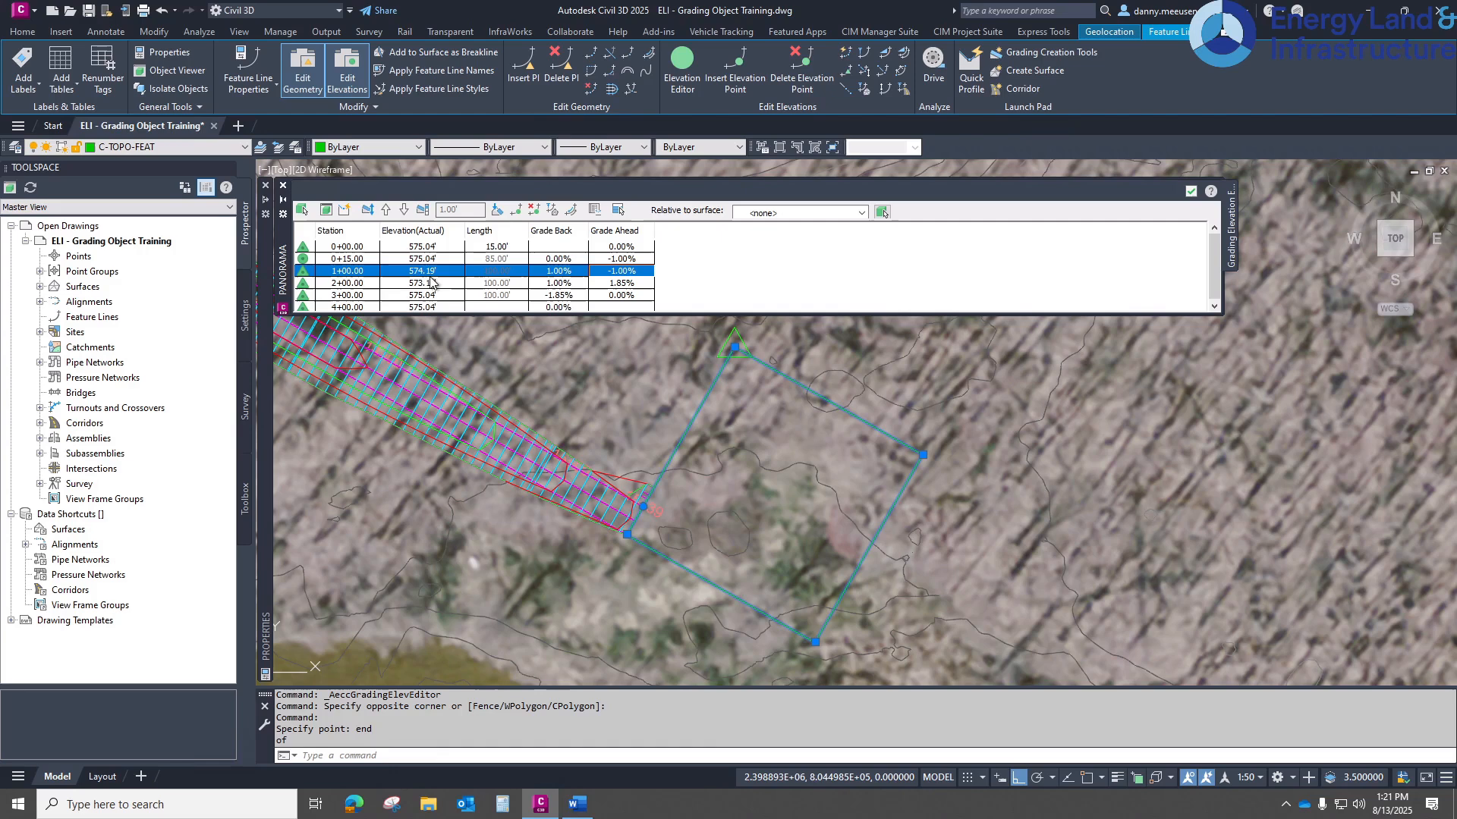
- Set the grade ahead at the pad's far corner at station 2+00.00 to 1%
click(349, 287)
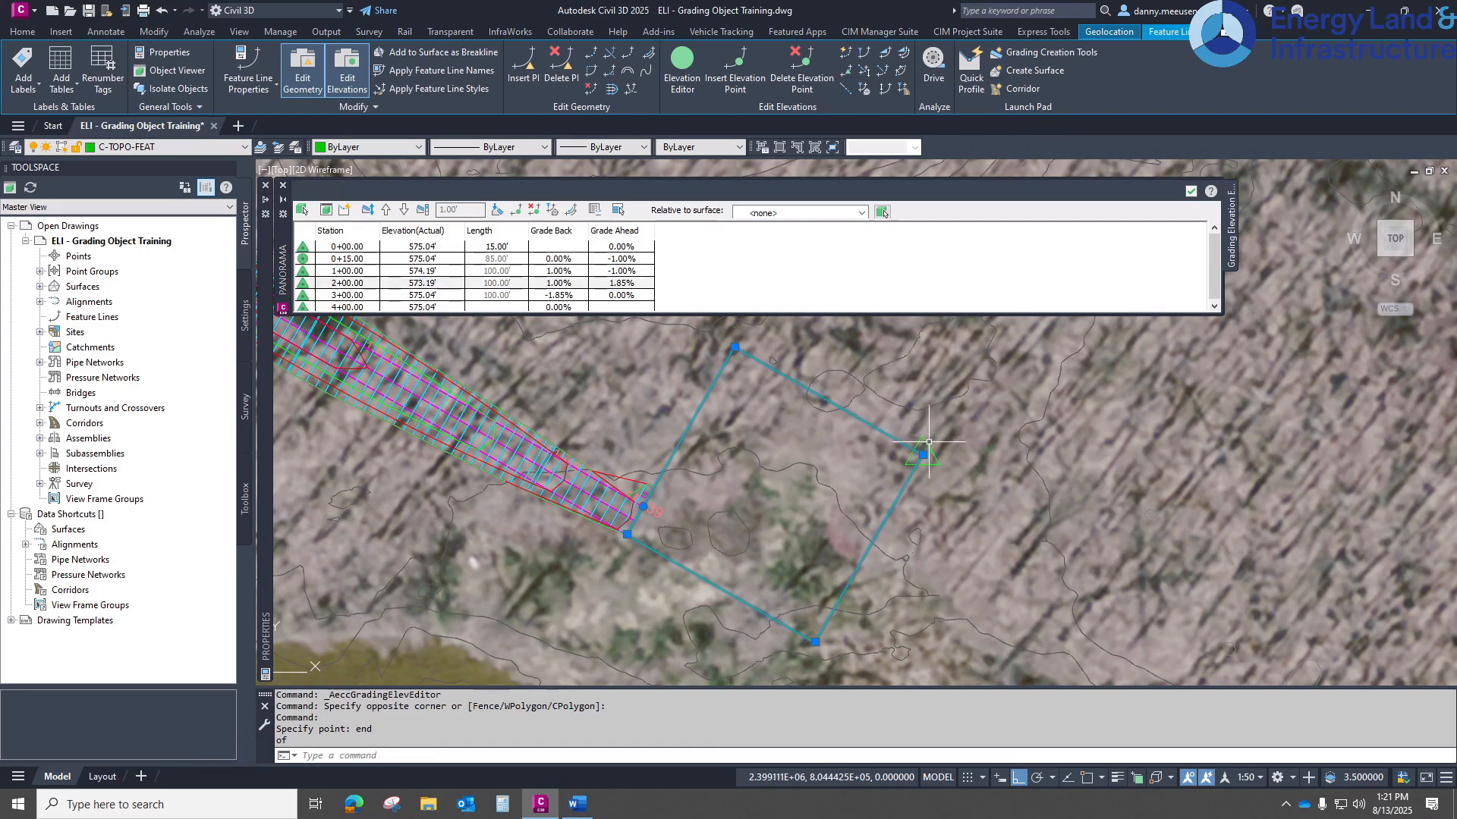
click(355, 296)
double_click(643, 285)
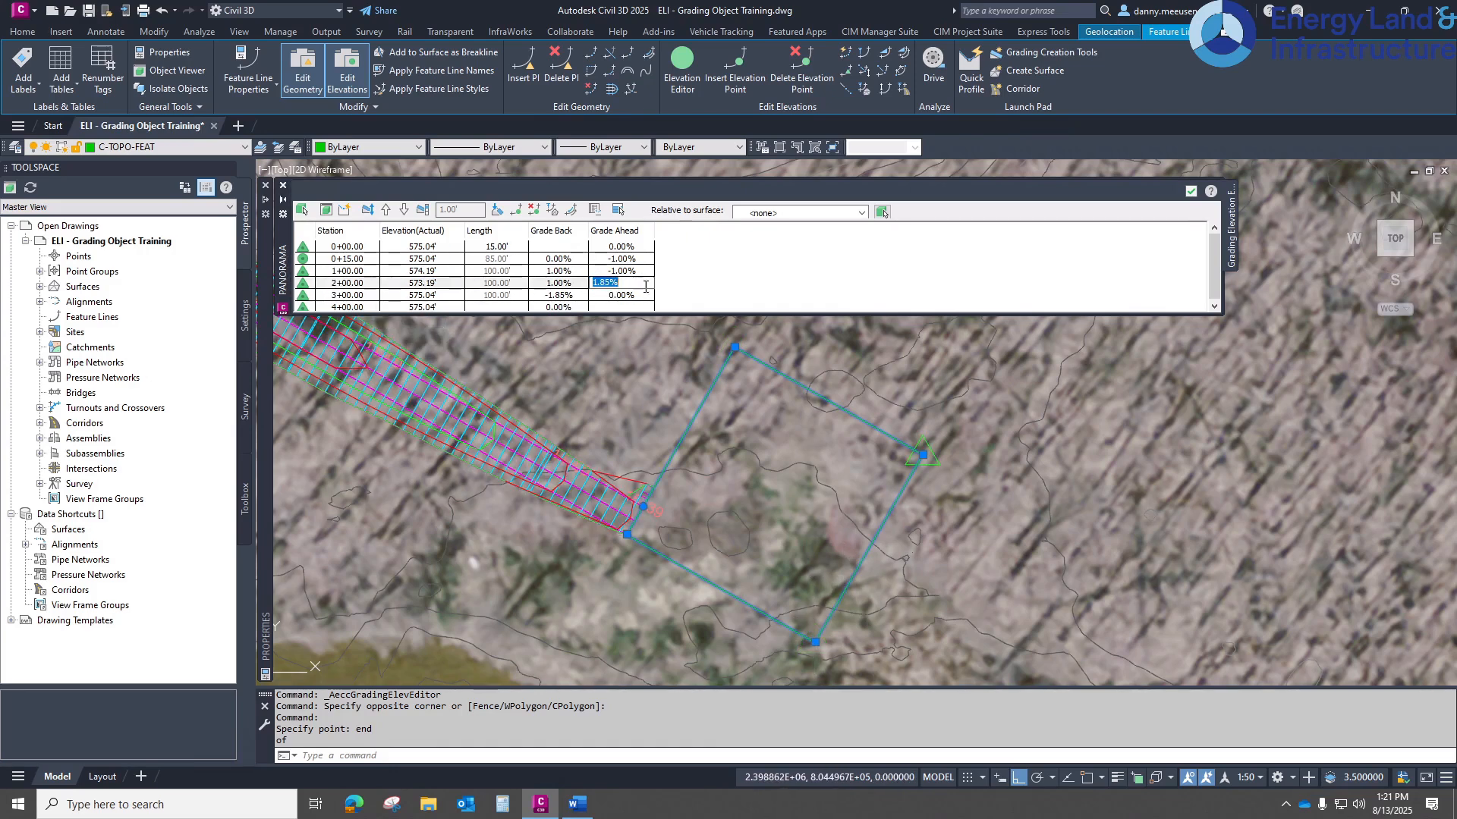
text(1)
key(Return)
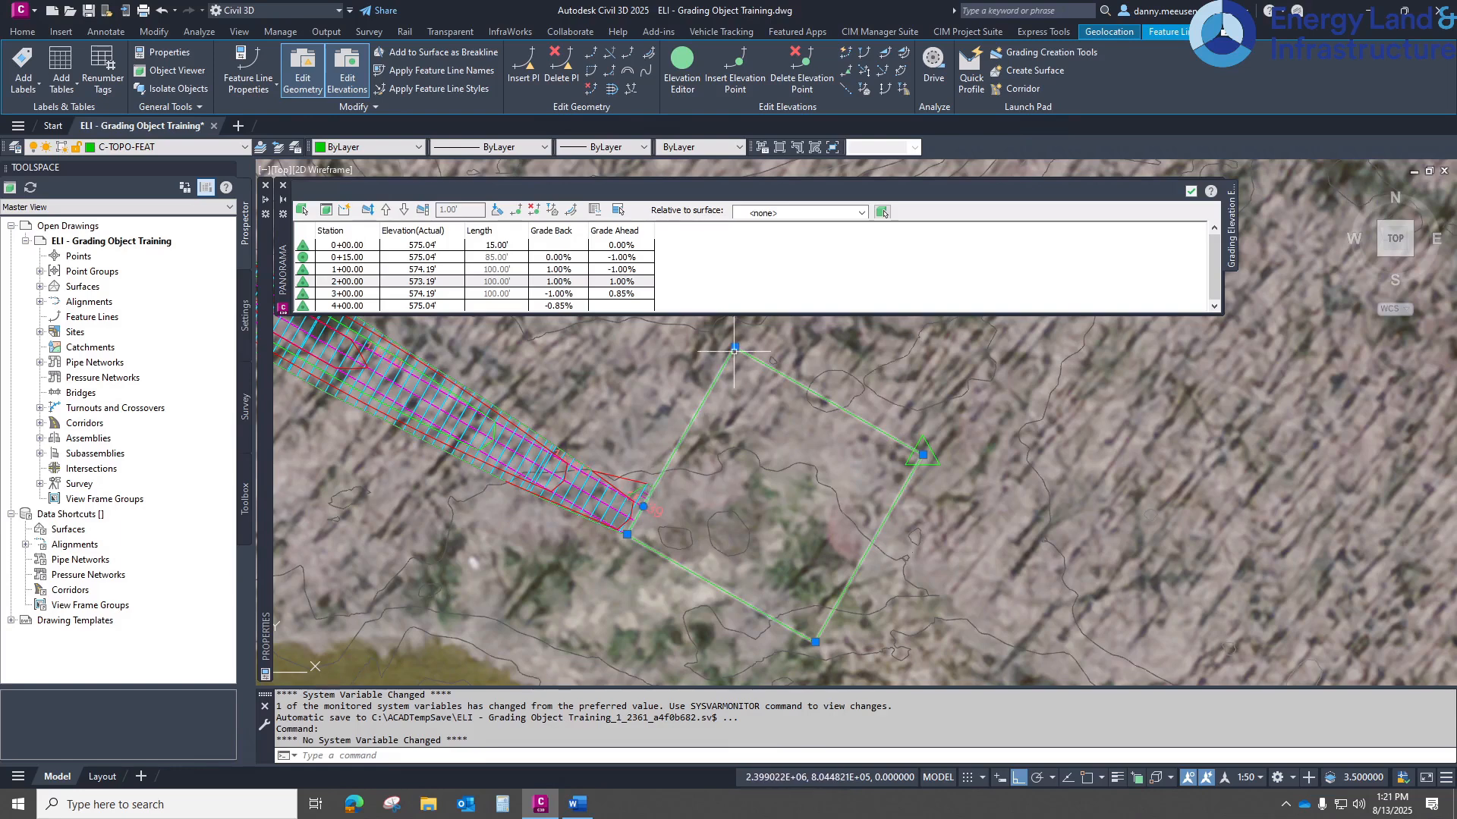
- Accept the pad elevations, close the Elevation Editor and deselect the feature line
key(ctrl)
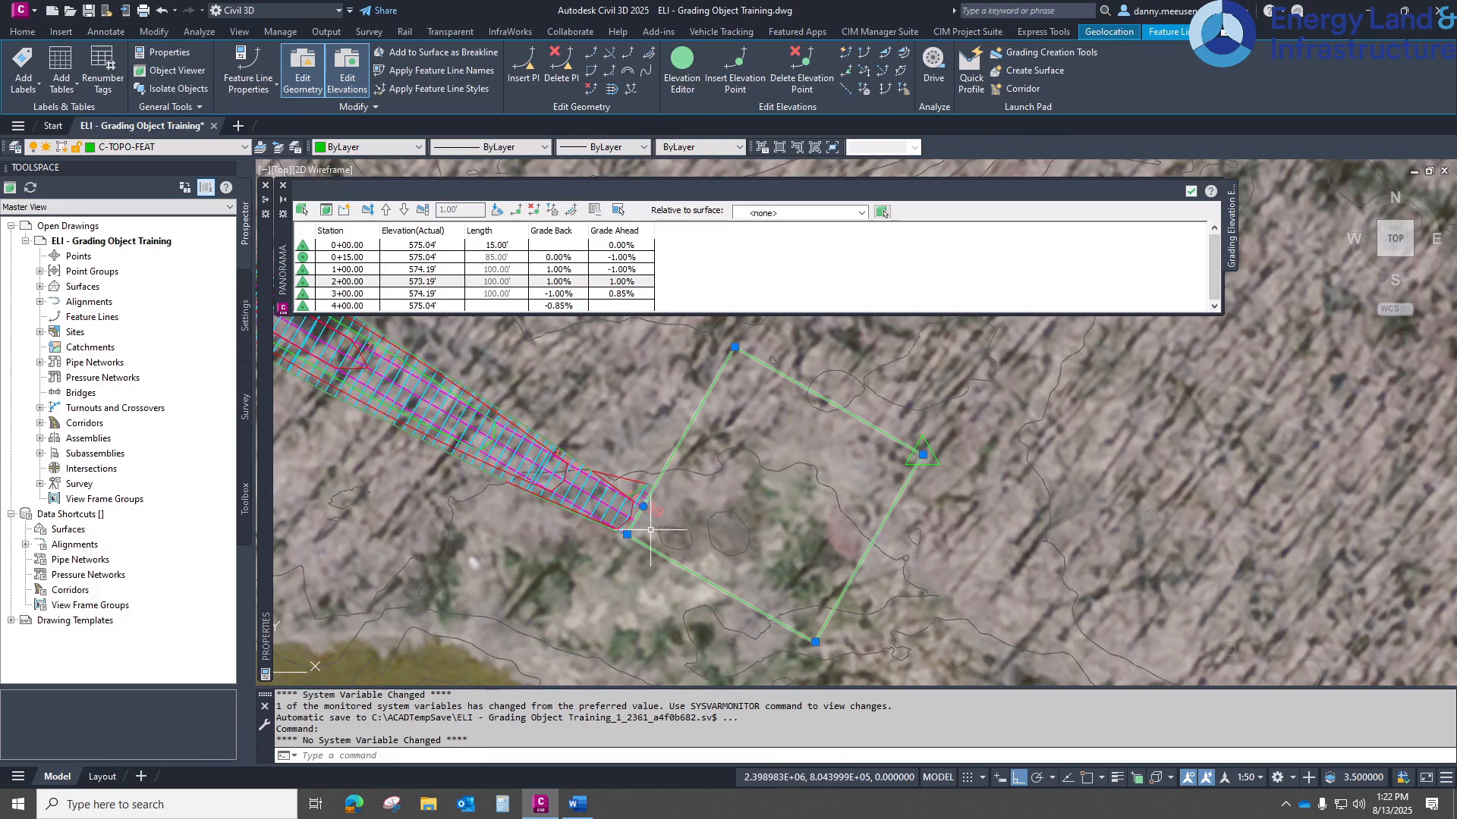
scroll(642, 525, down, 1)
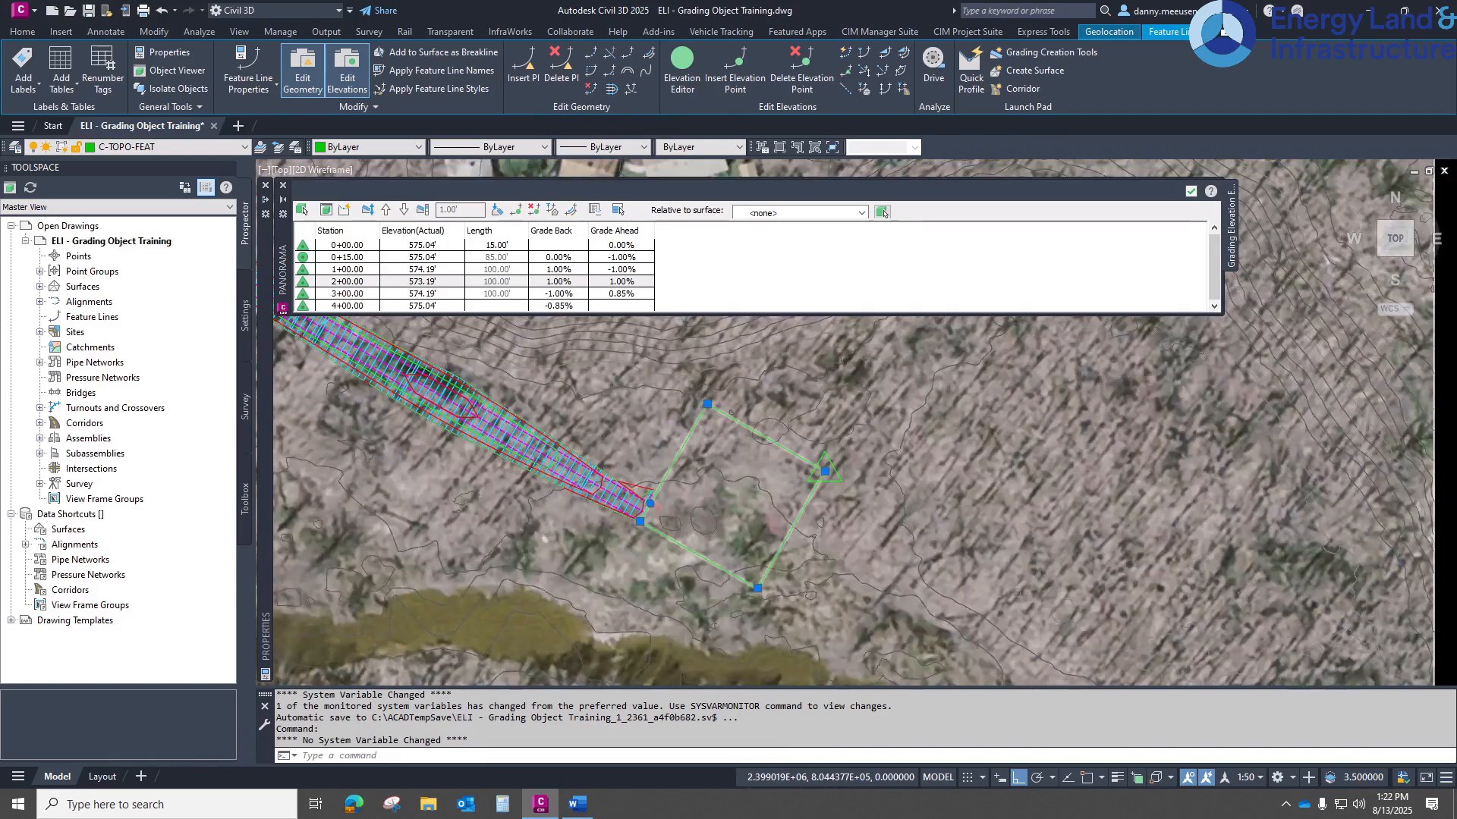
scroll(689, 486, up, 1)
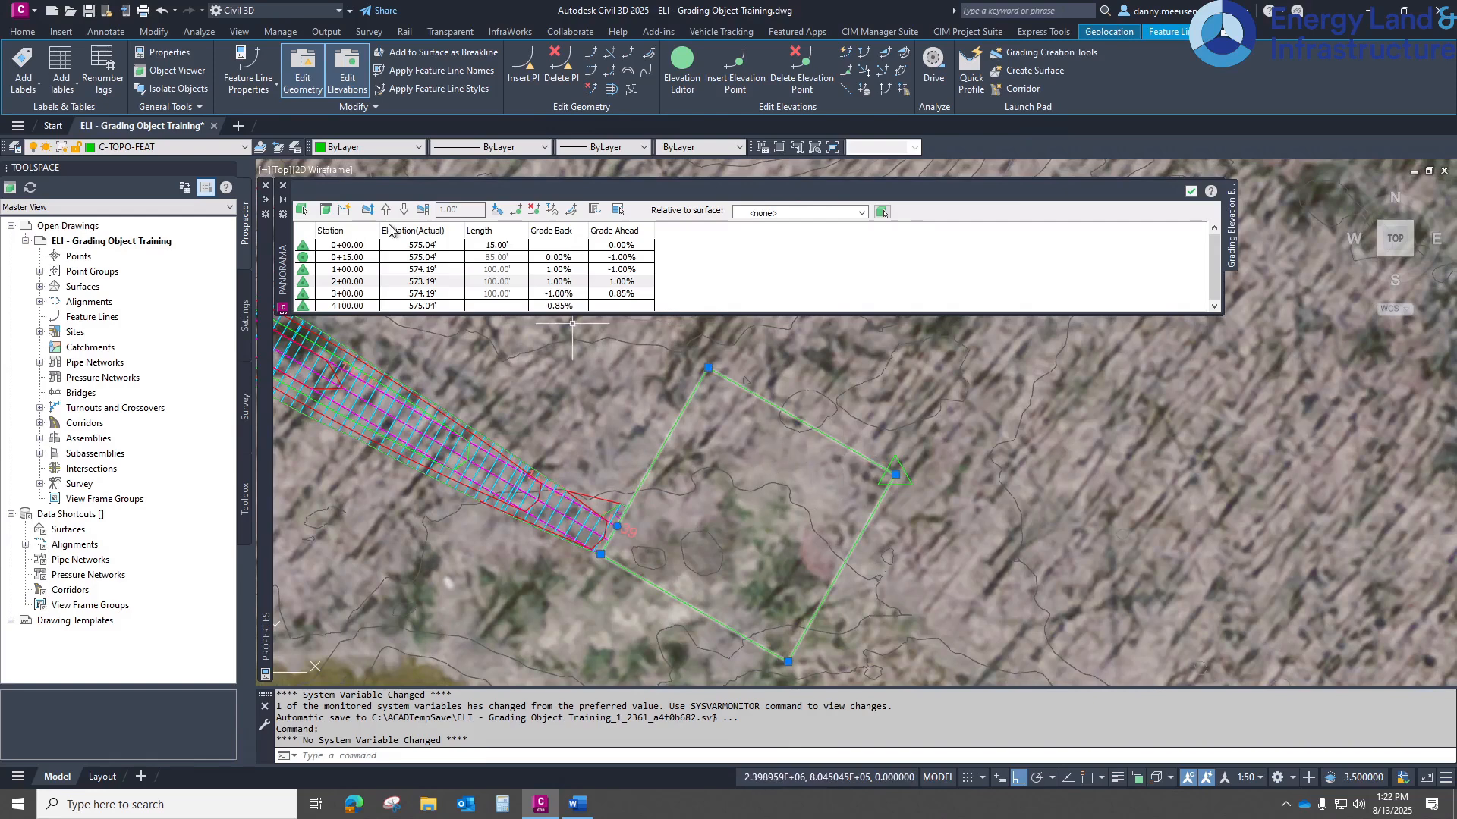
click(477, 261)
click(1191, 192)
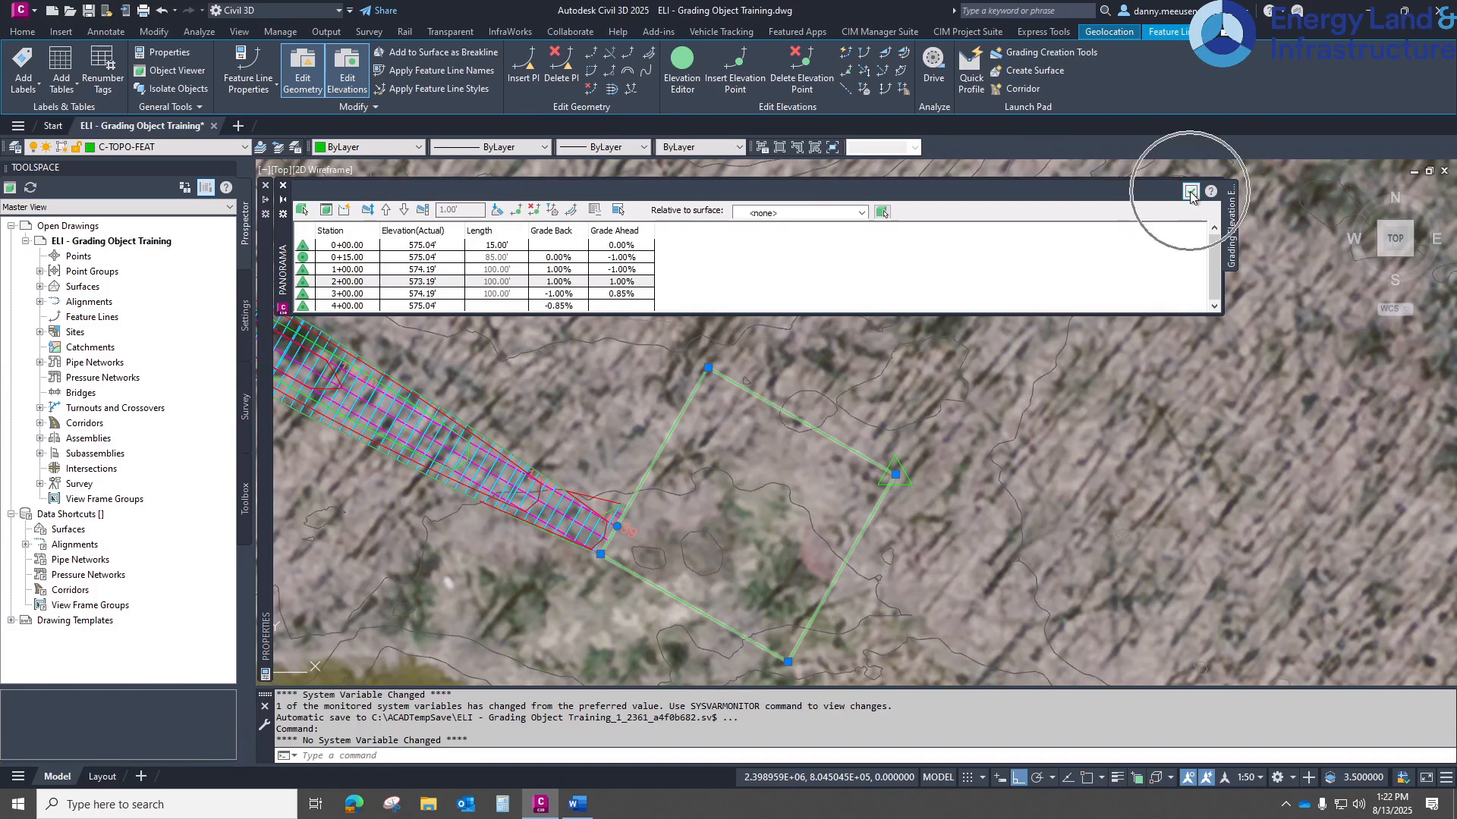
click(1190, 193)
middle_drag(886, 375, 891, 341)
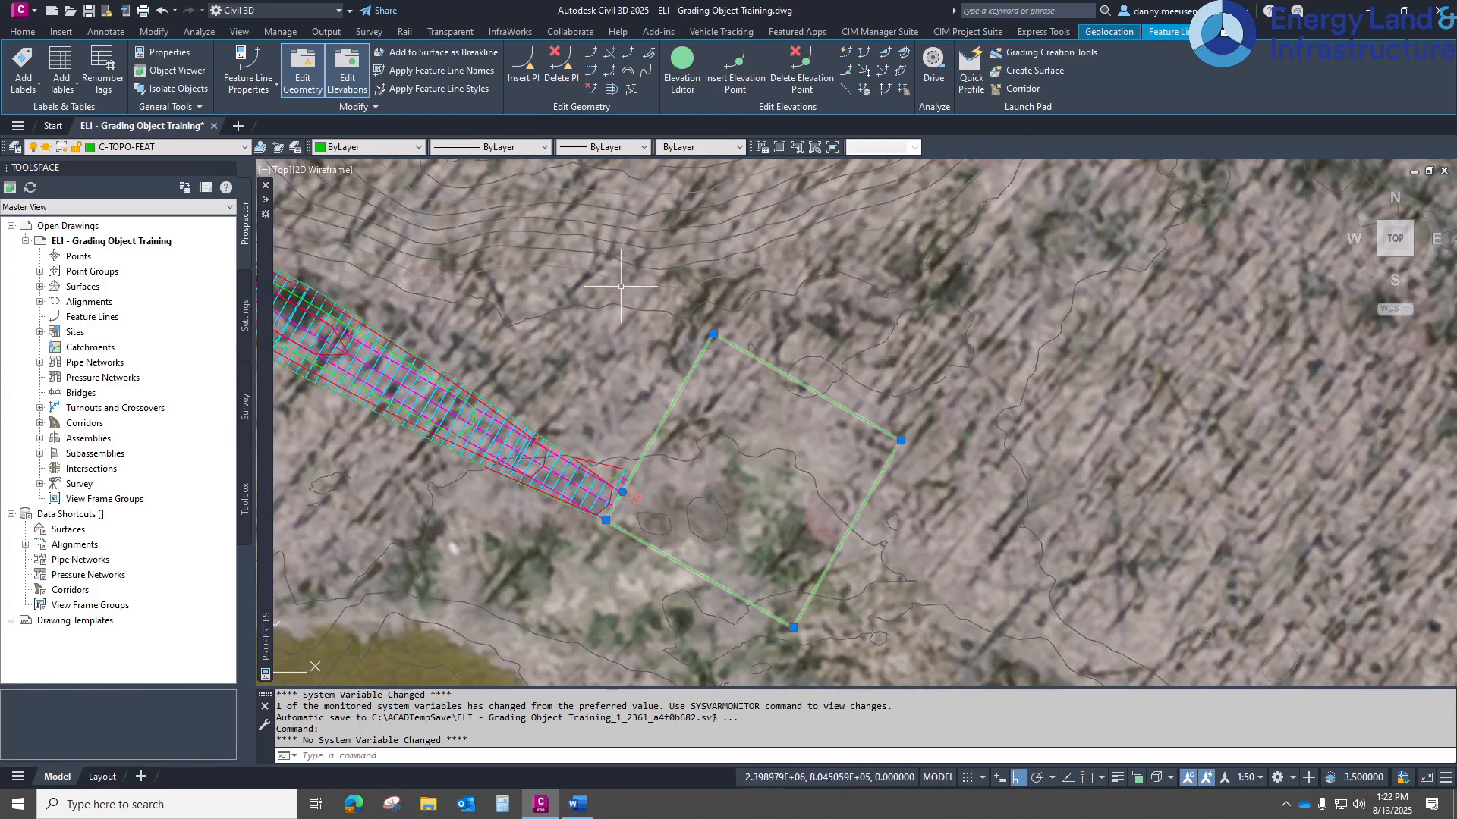
key(Escape)
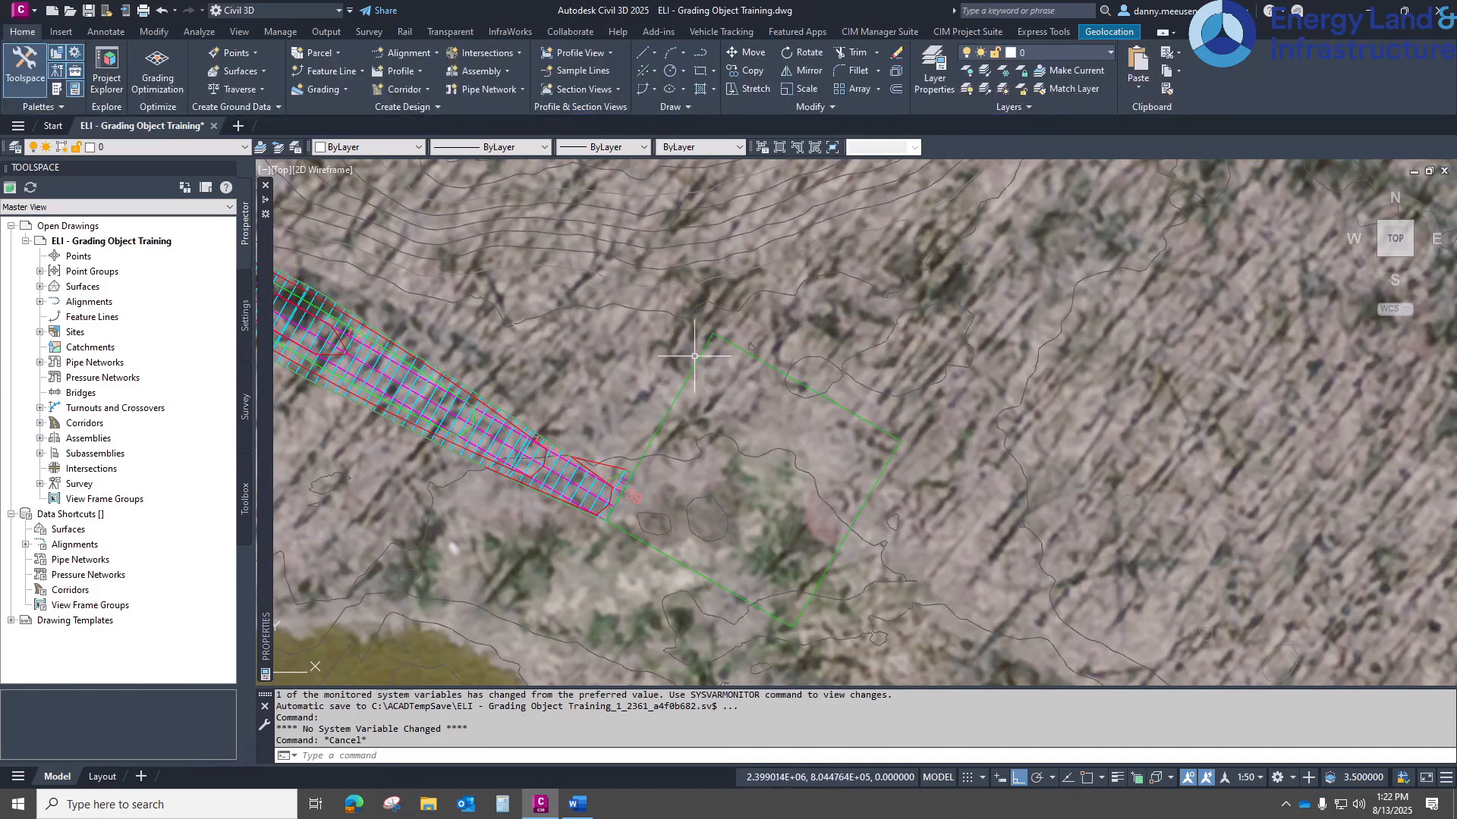
- Select the pad feature line and open the Grading Creation Tools
click(703, 346)
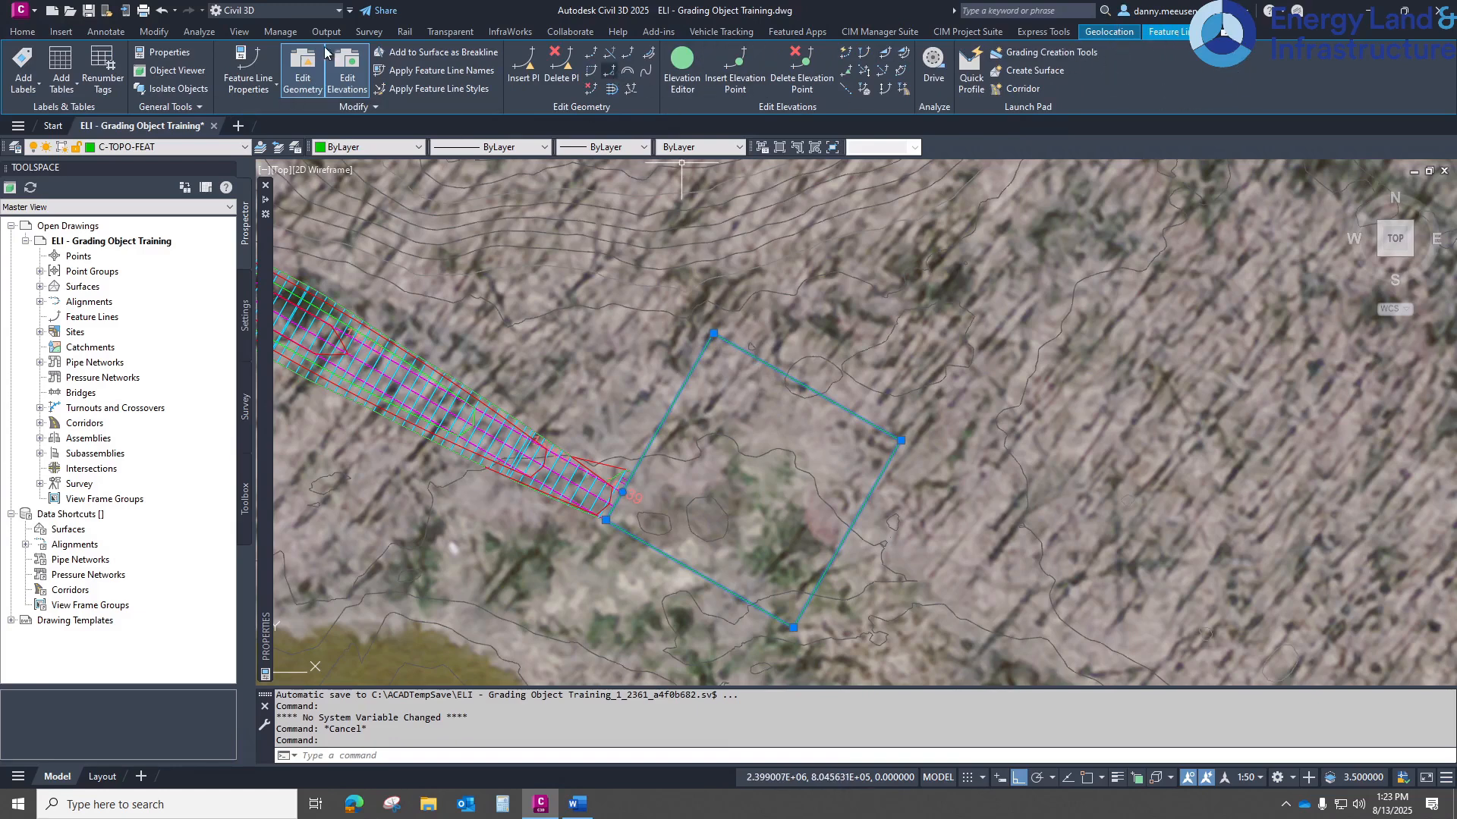
click(23, 32)
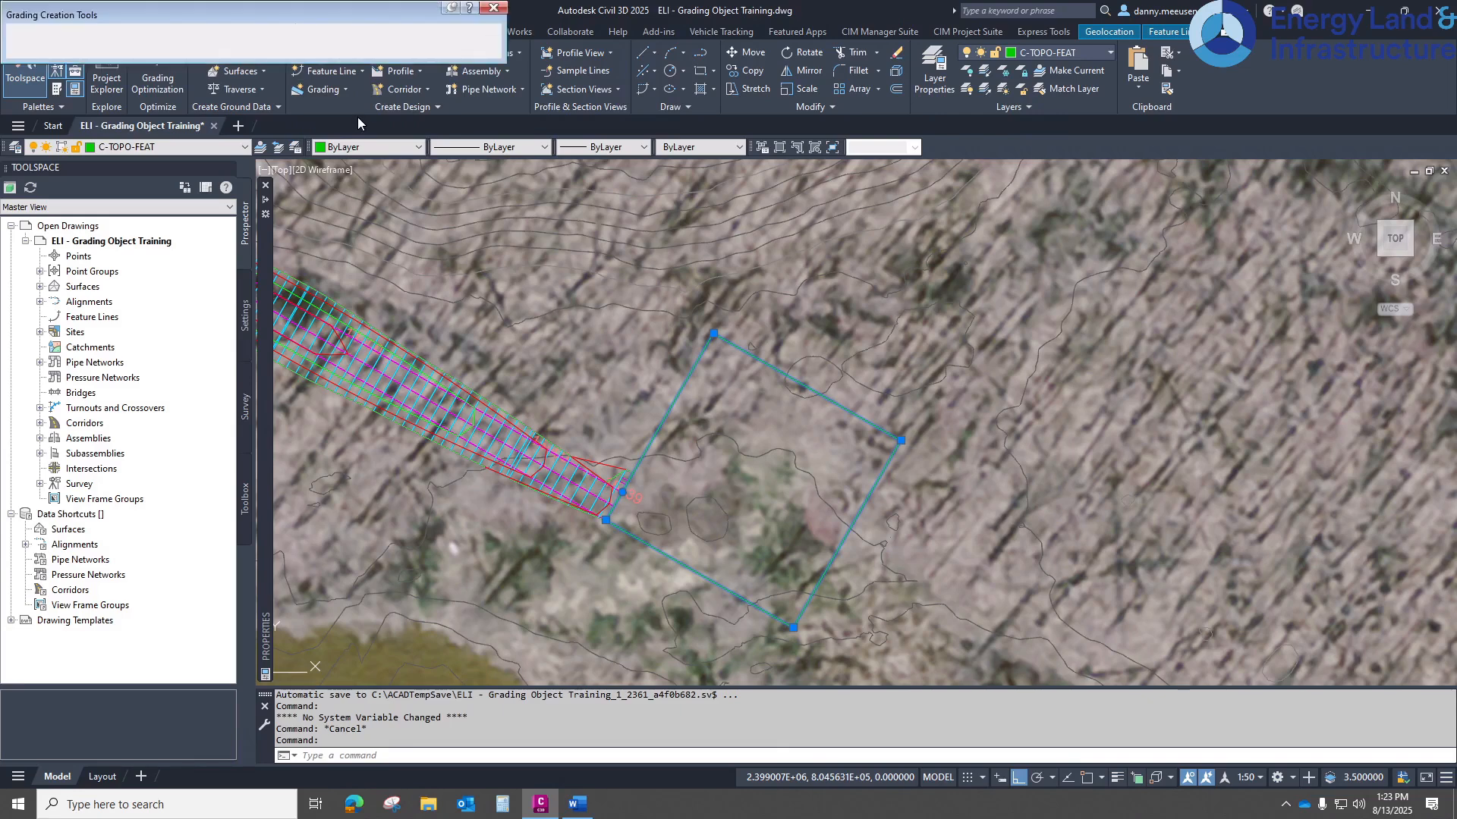
click(319, 89)
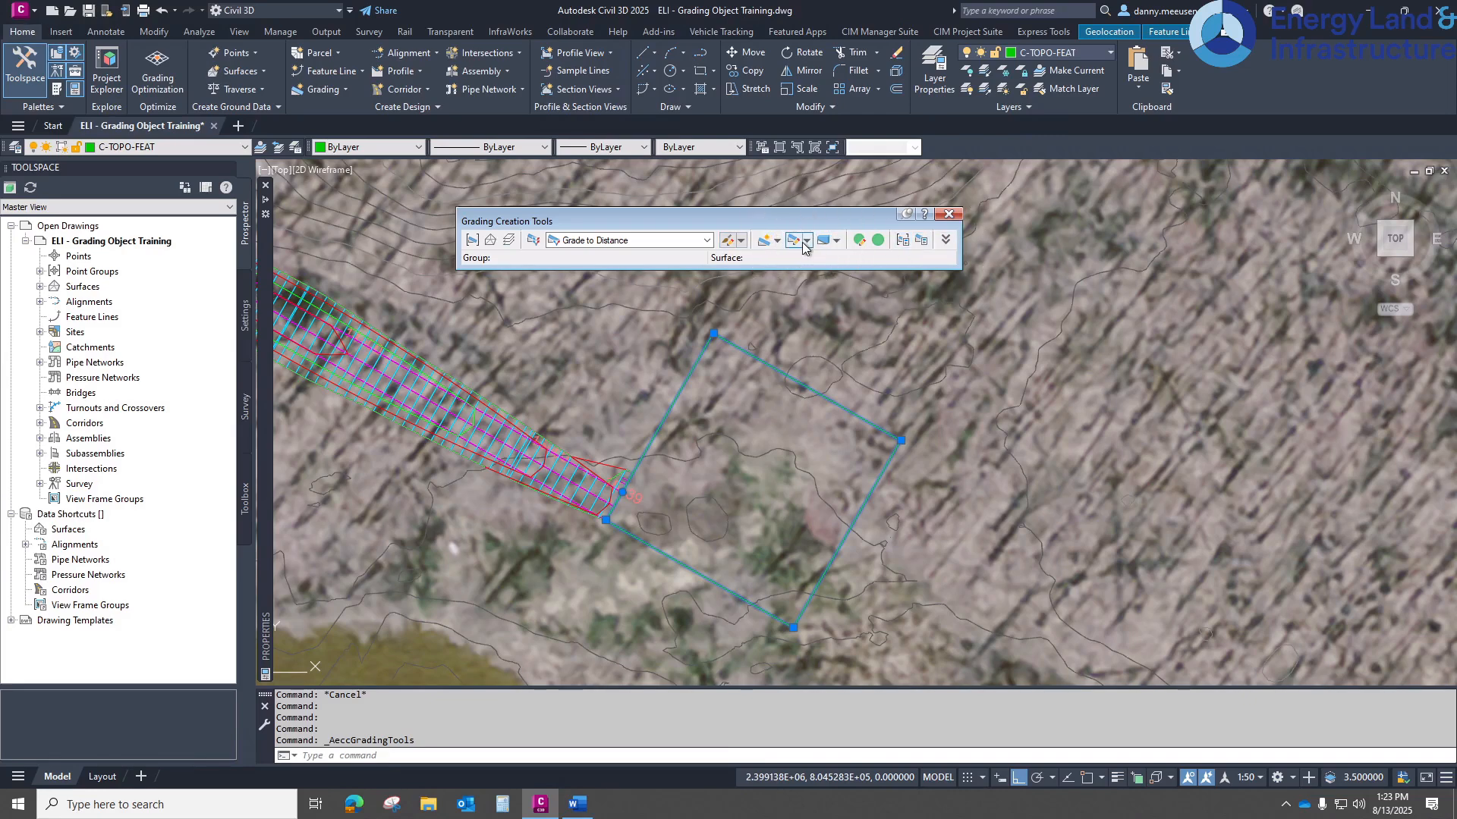
- Create a grading group named Access Pad with automatic creation of a TIN surface using the Contours 1' and 5' (Design) style
click(471, 241)
click(471, 241)
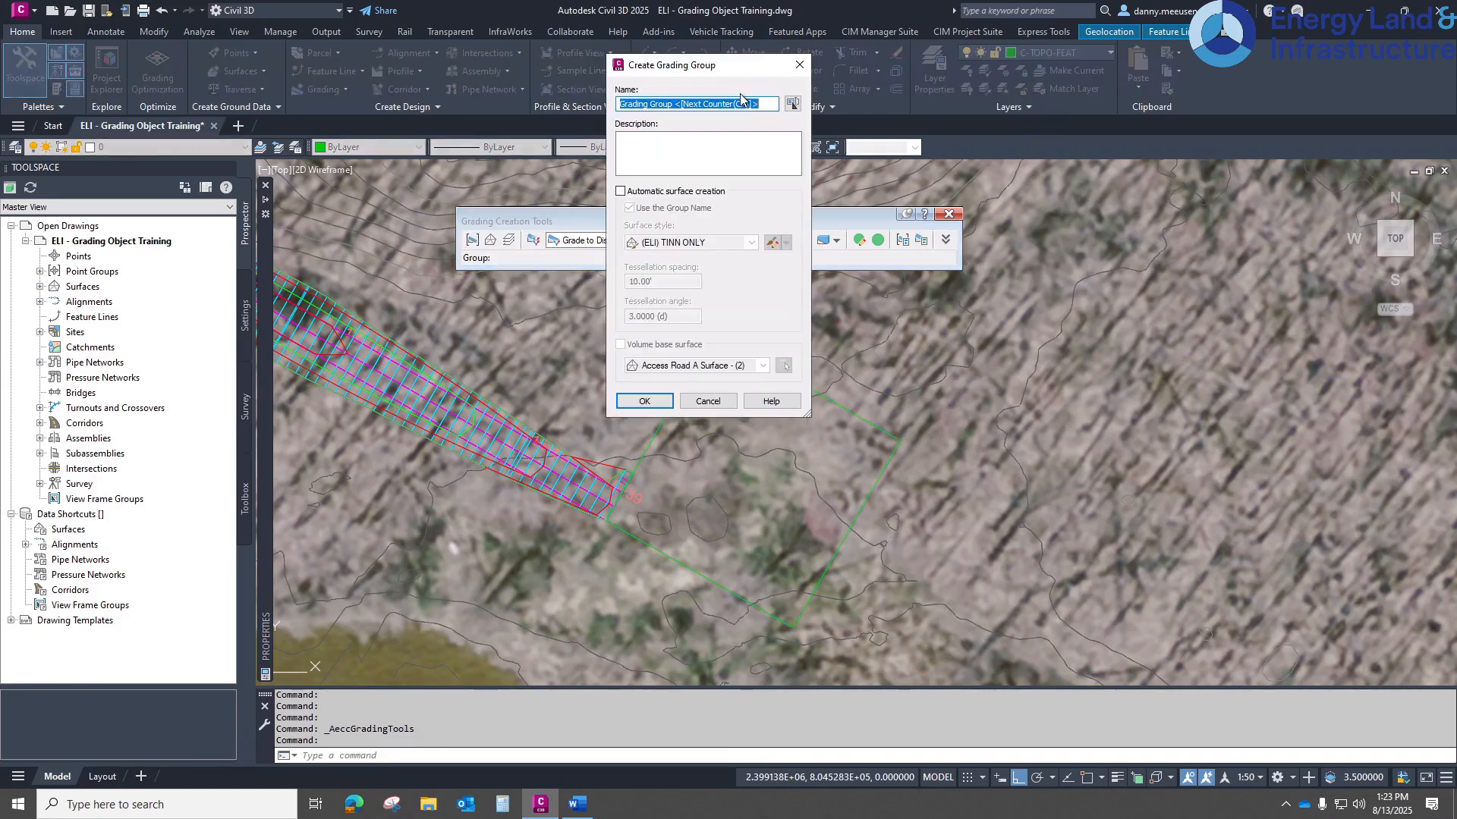
text(Access Pad)
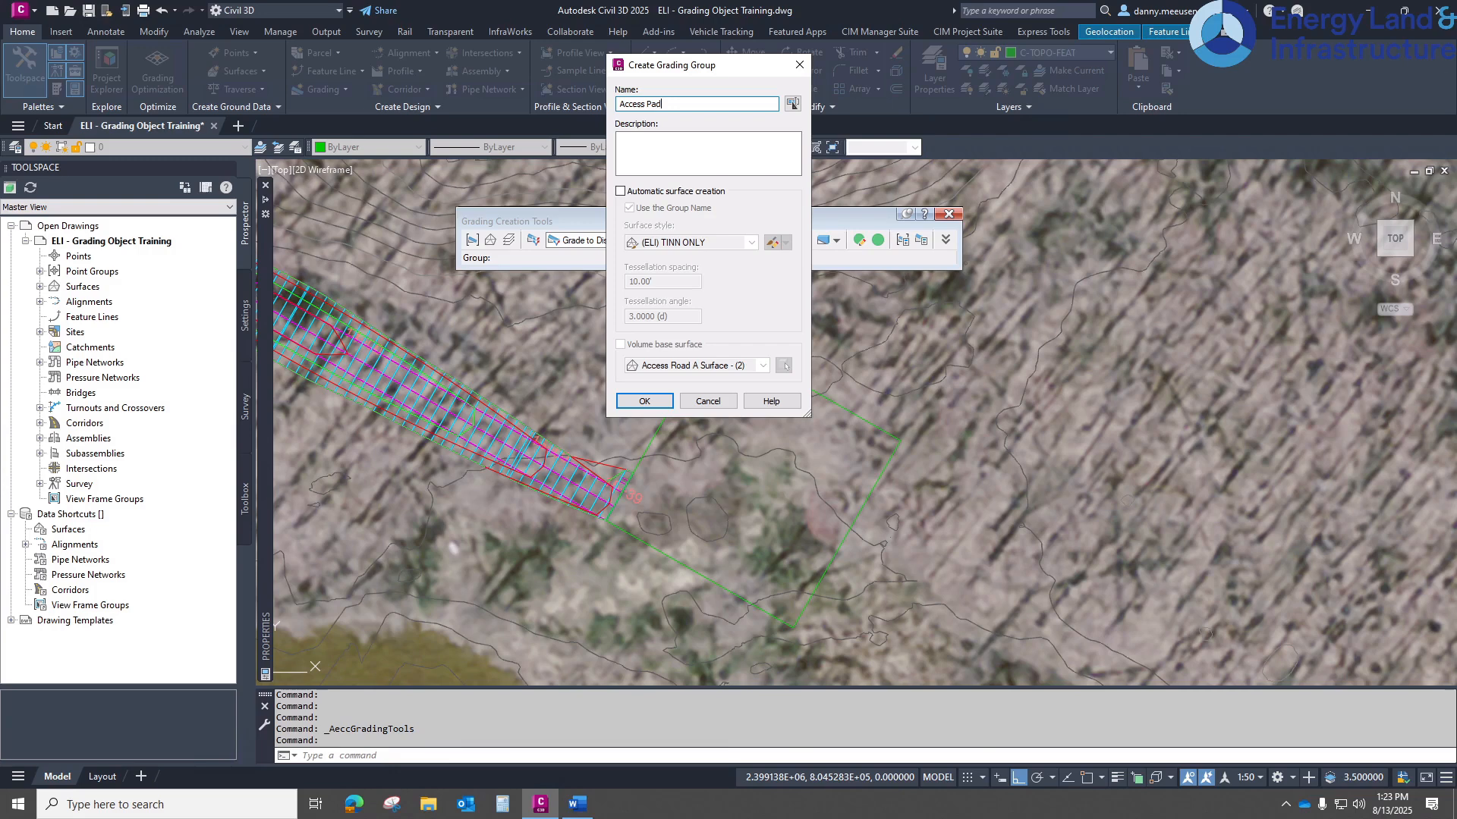
click(621, 192)
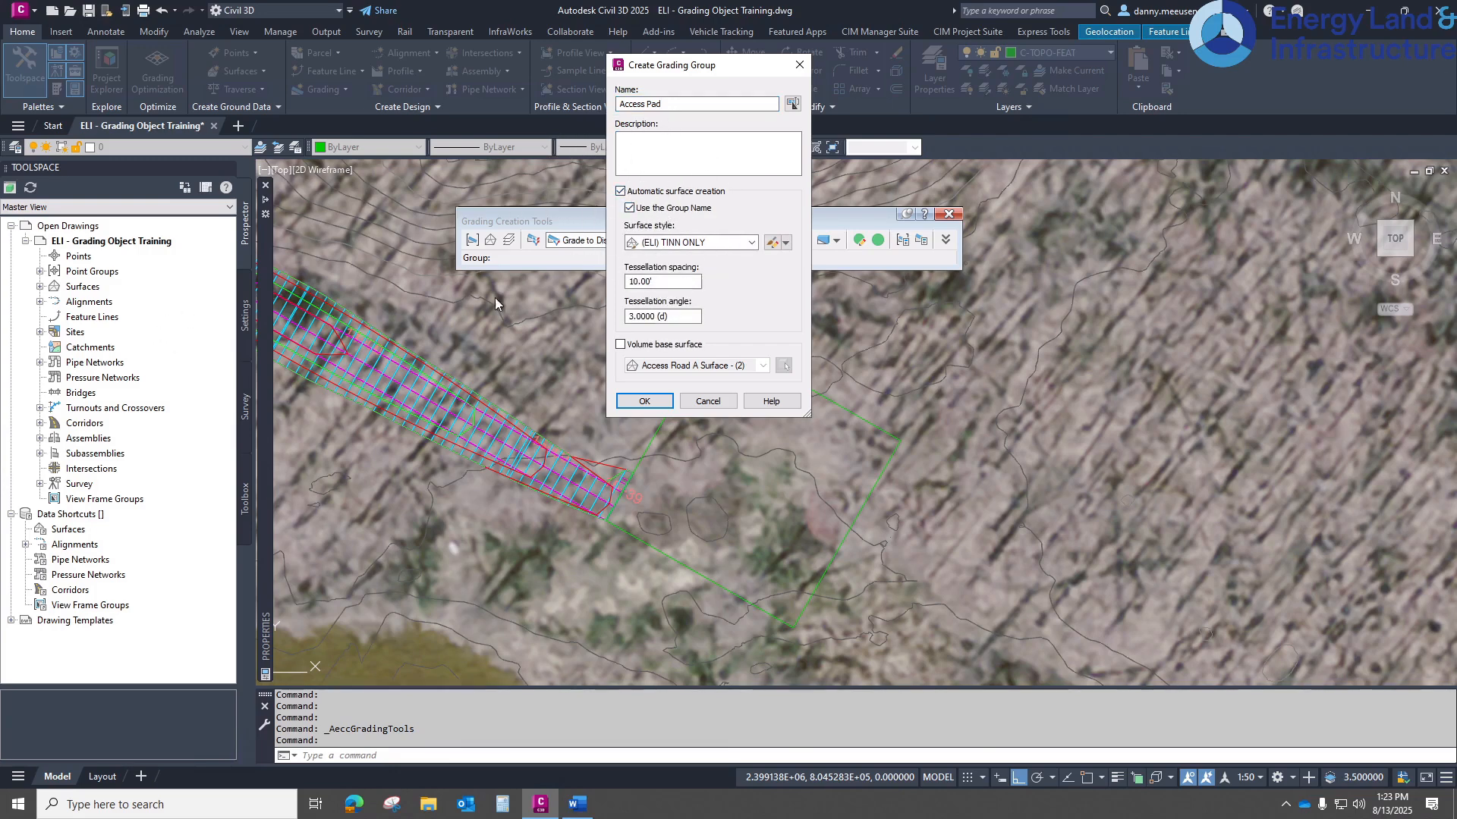
click(716, 243)
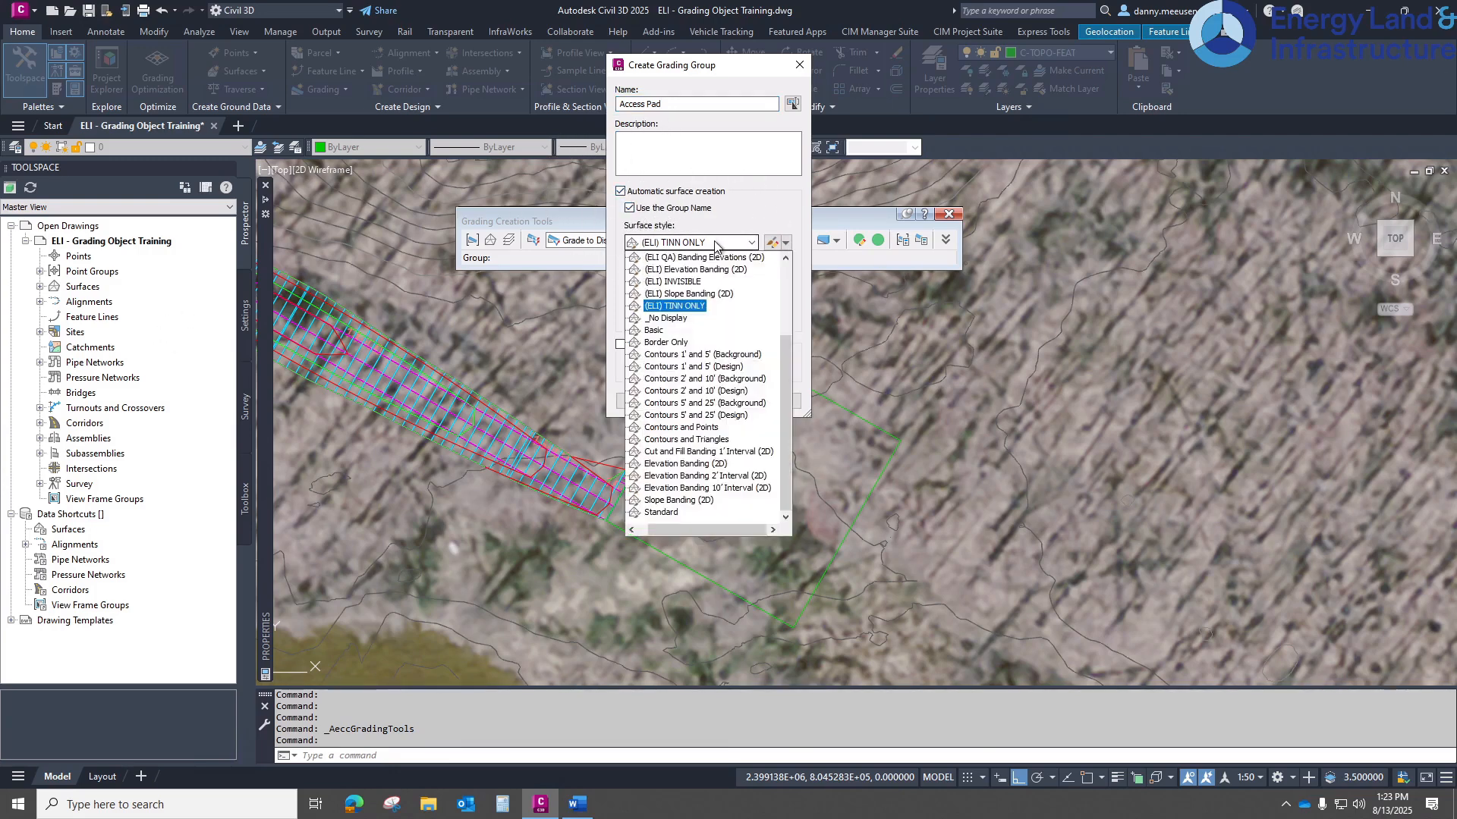
click(677, 367)
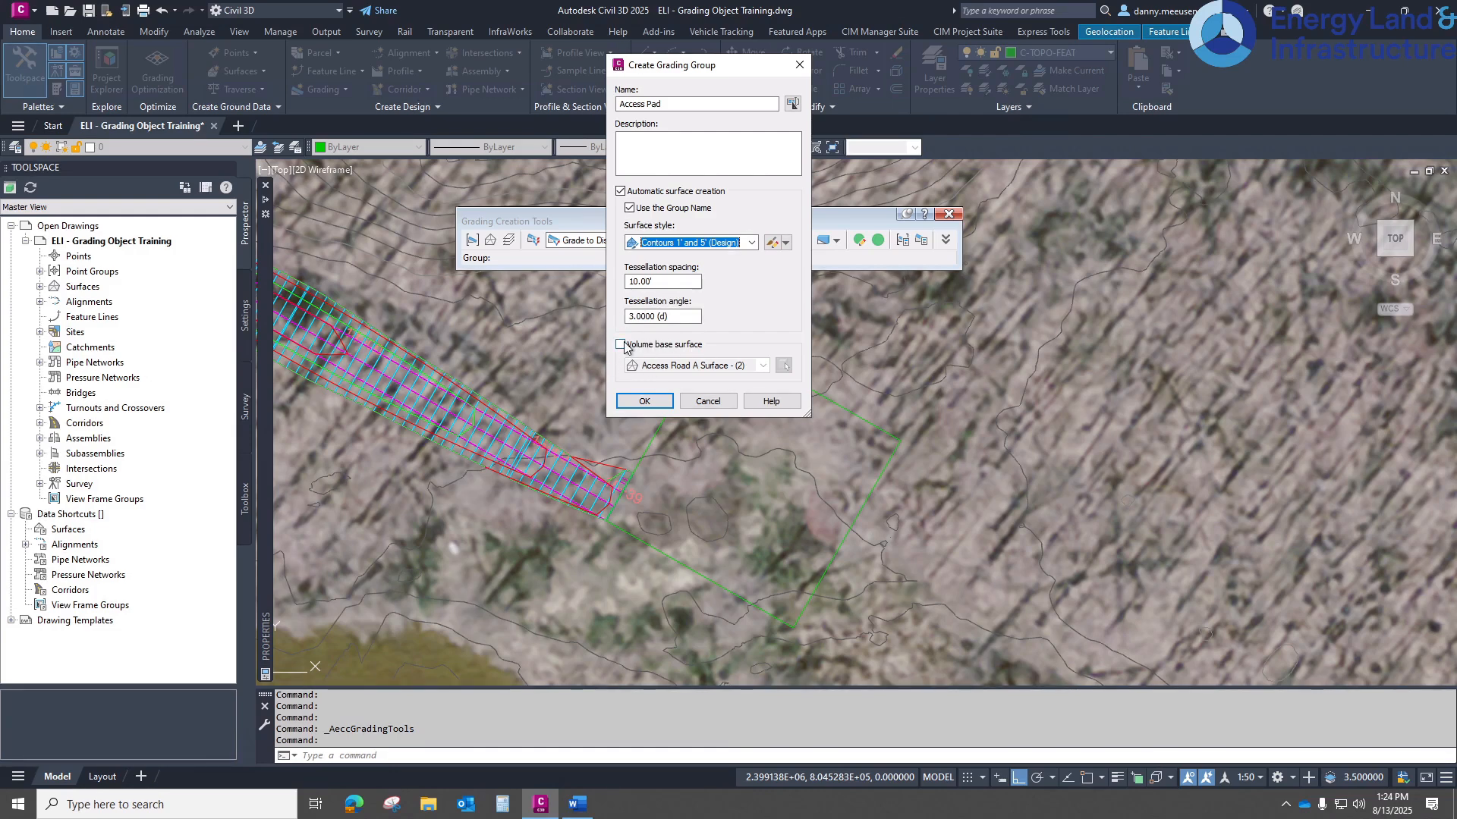
click(644, 401)
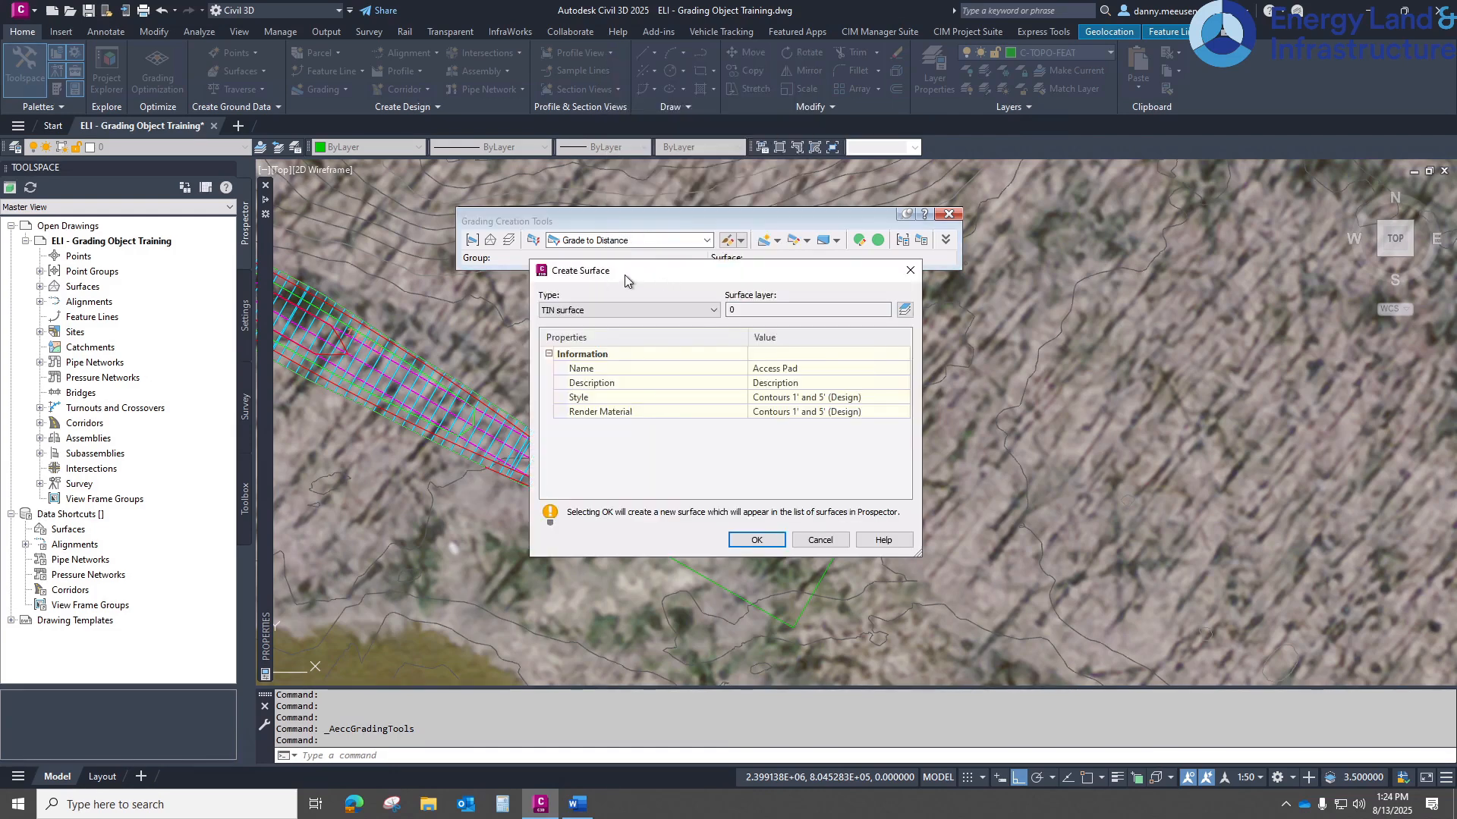
drag(624, 275, 617, 292)
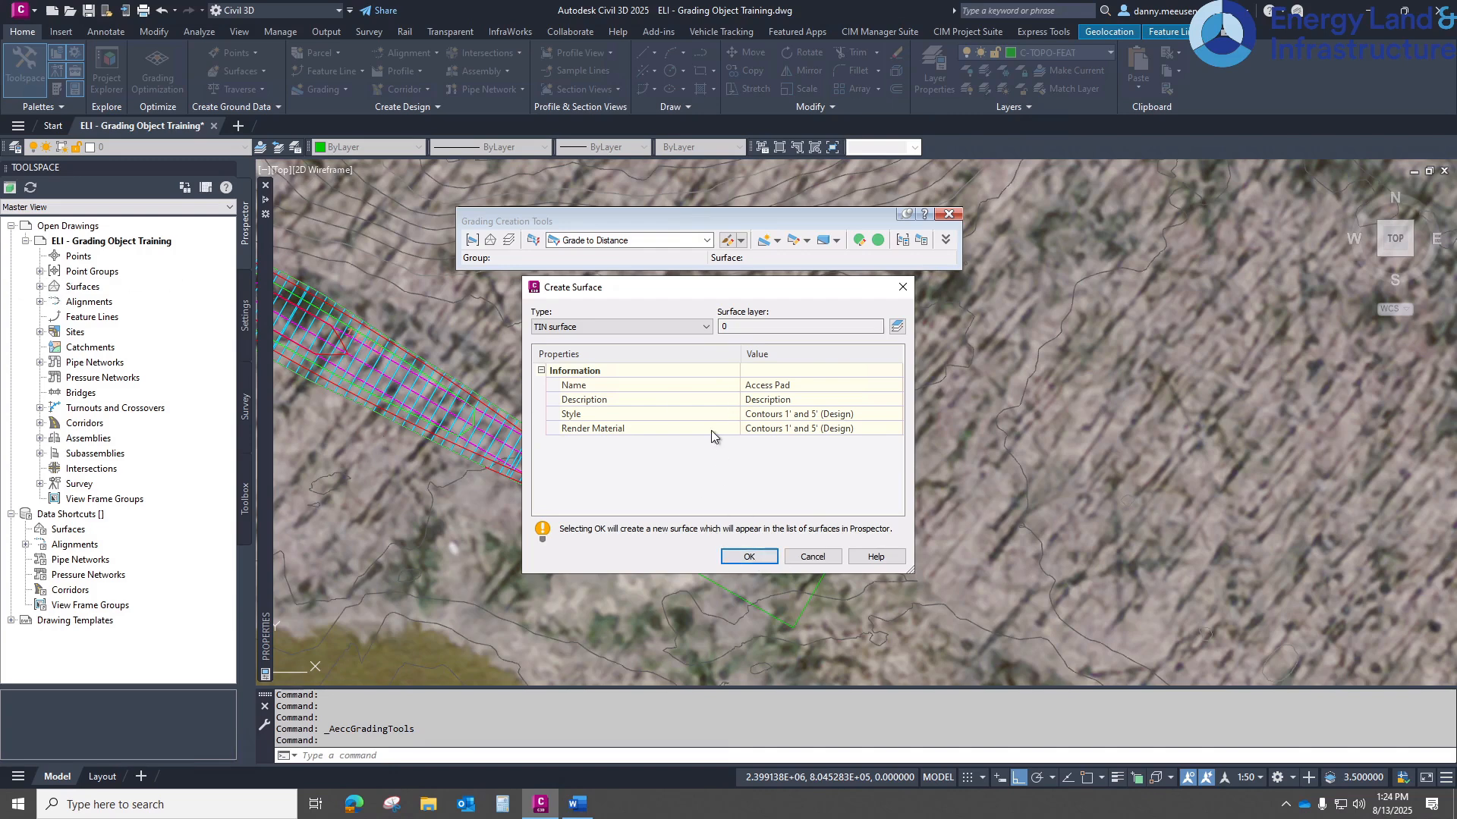
click(750, 556)
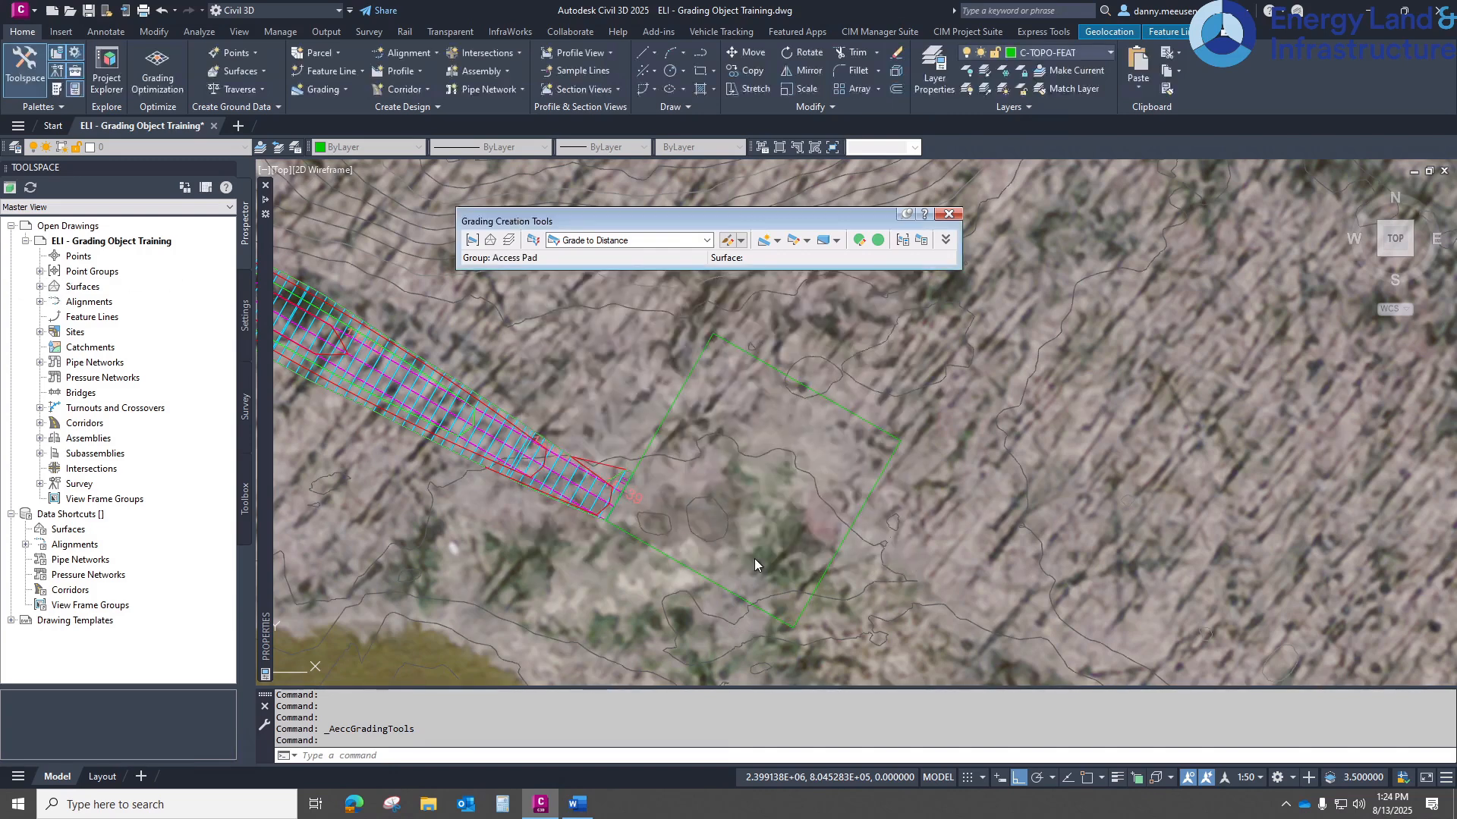
- Set EX Topo as the target surface for the Access Pad grading group
click(491, 241)
click(541, 399)
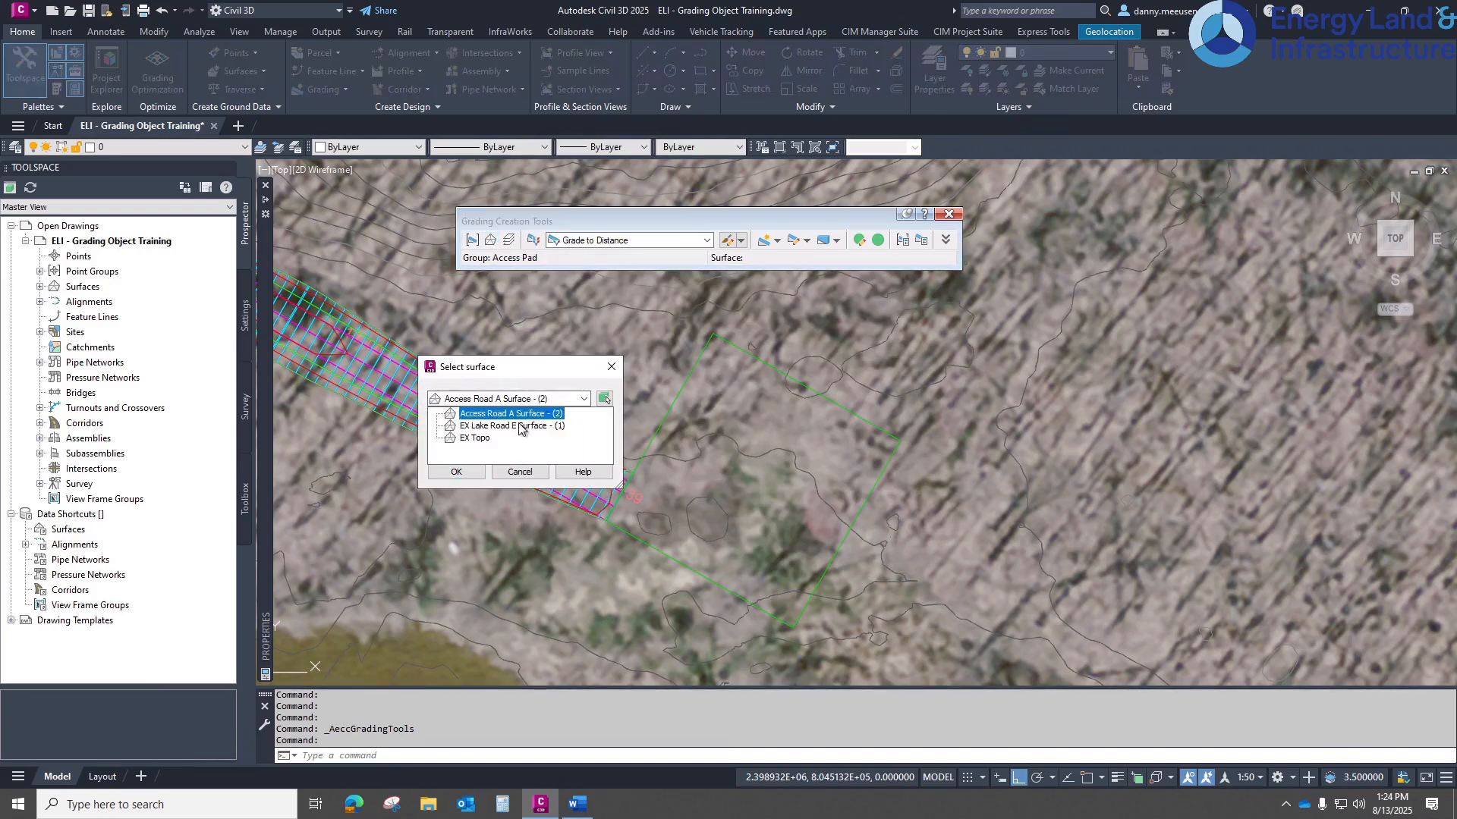
click(478, 439)
click(476, 471)
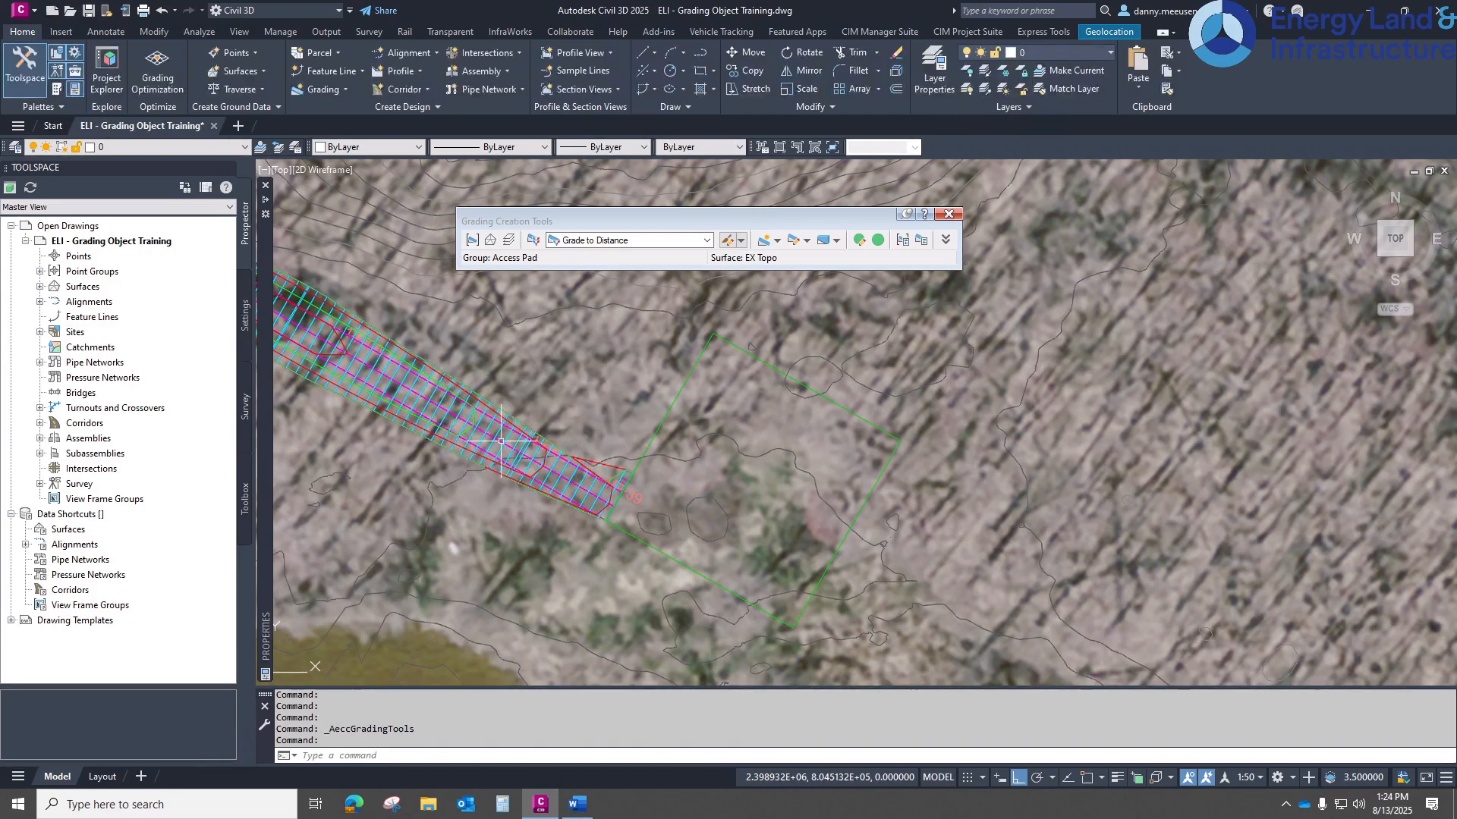
- Confirm a grading criteria set for the Access Pad group and set the grading criterion to Grade to Surface
click(532, 240)
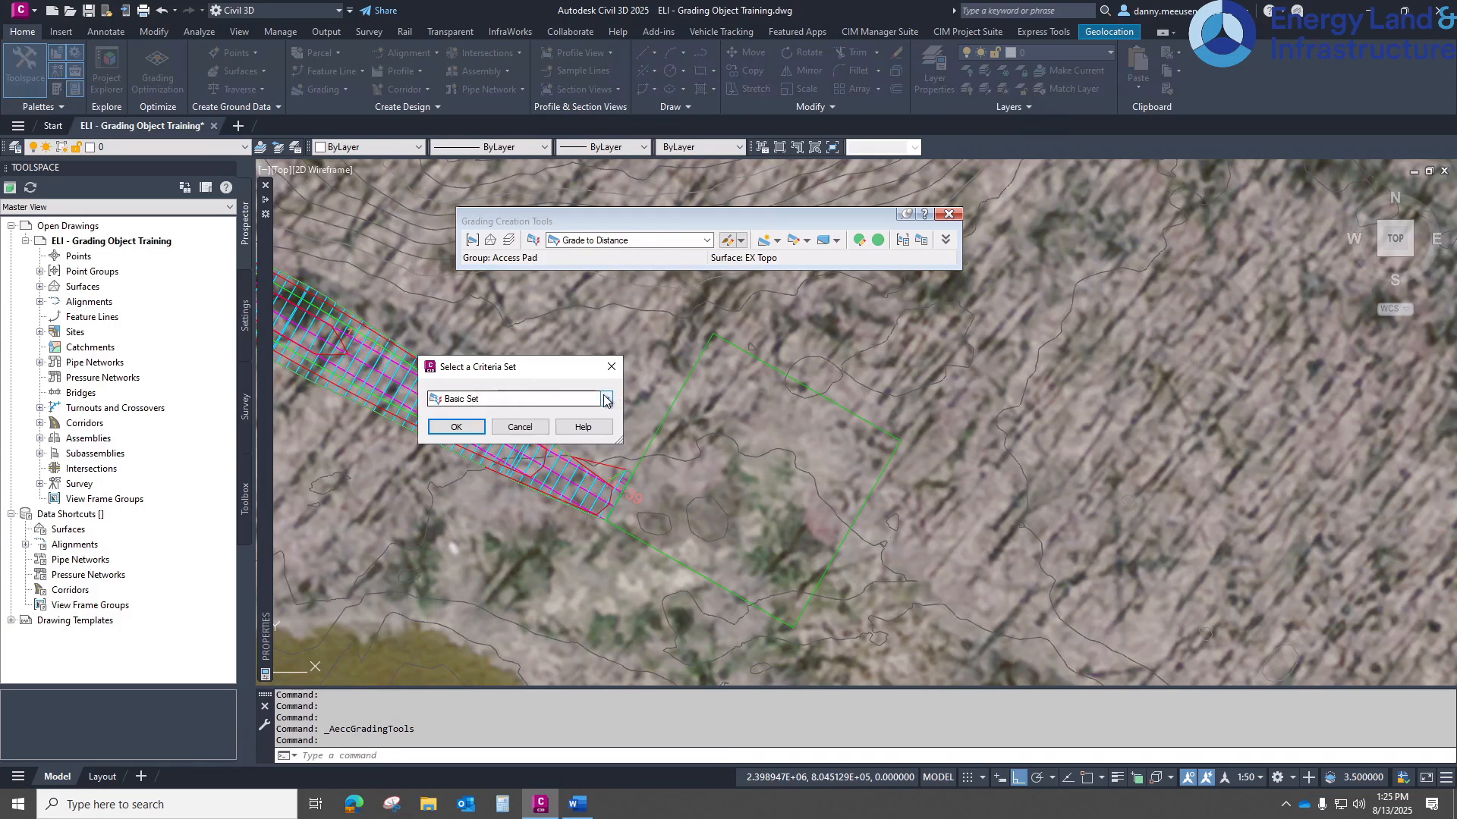
click(514, 398)
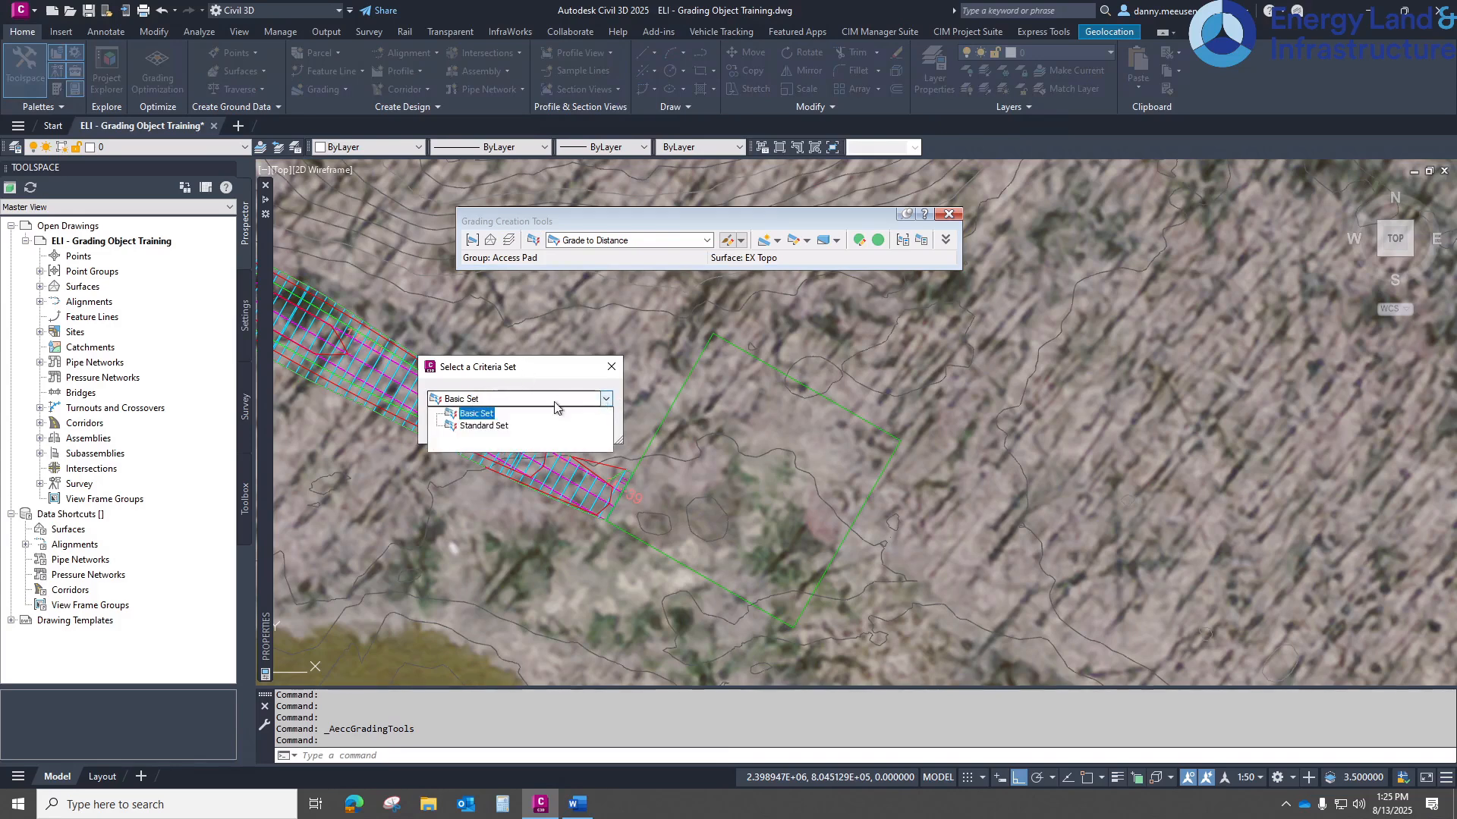
click(483, 426)
click(470, 423)
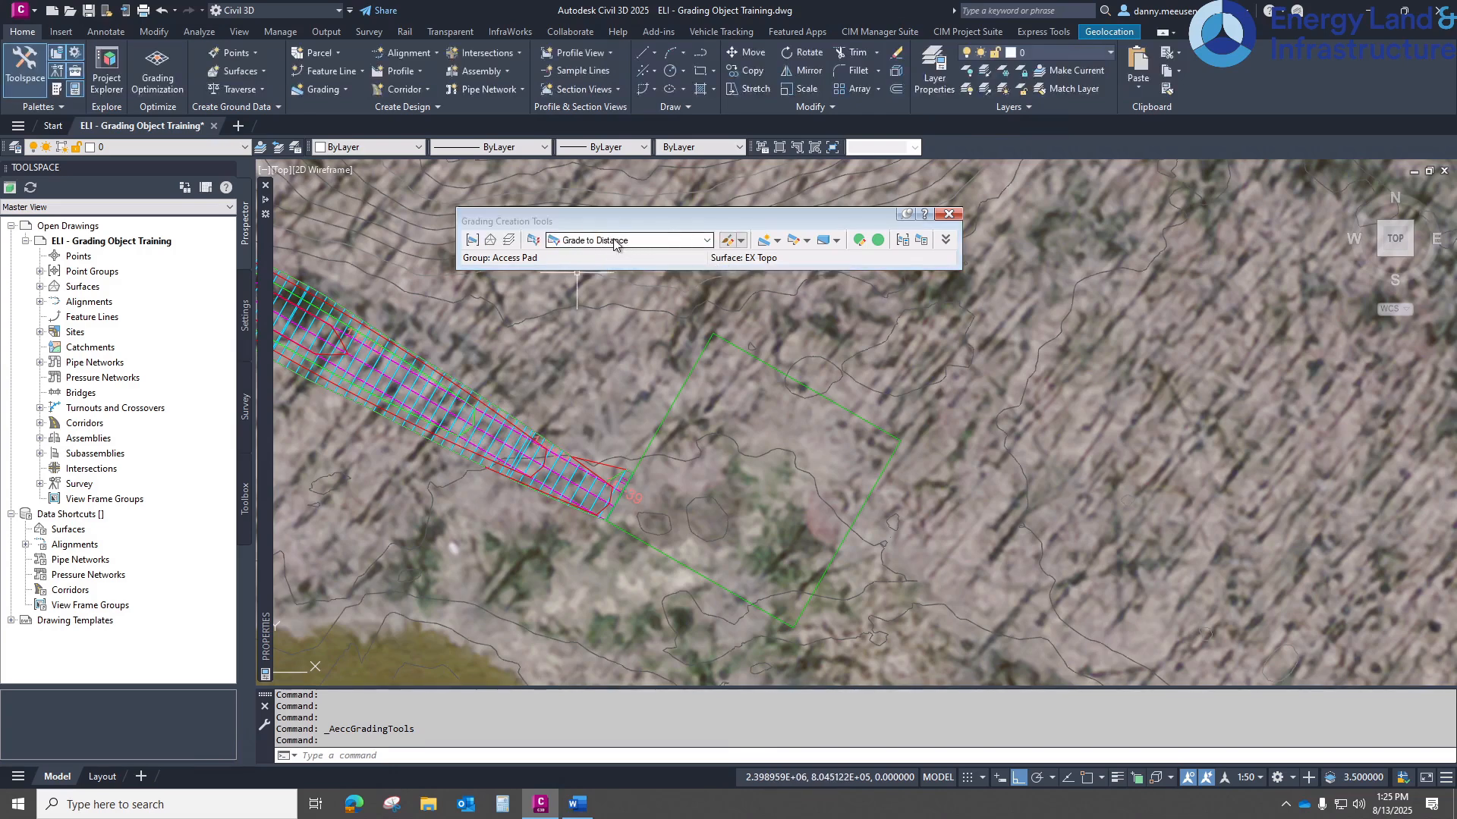
click(706, 242)
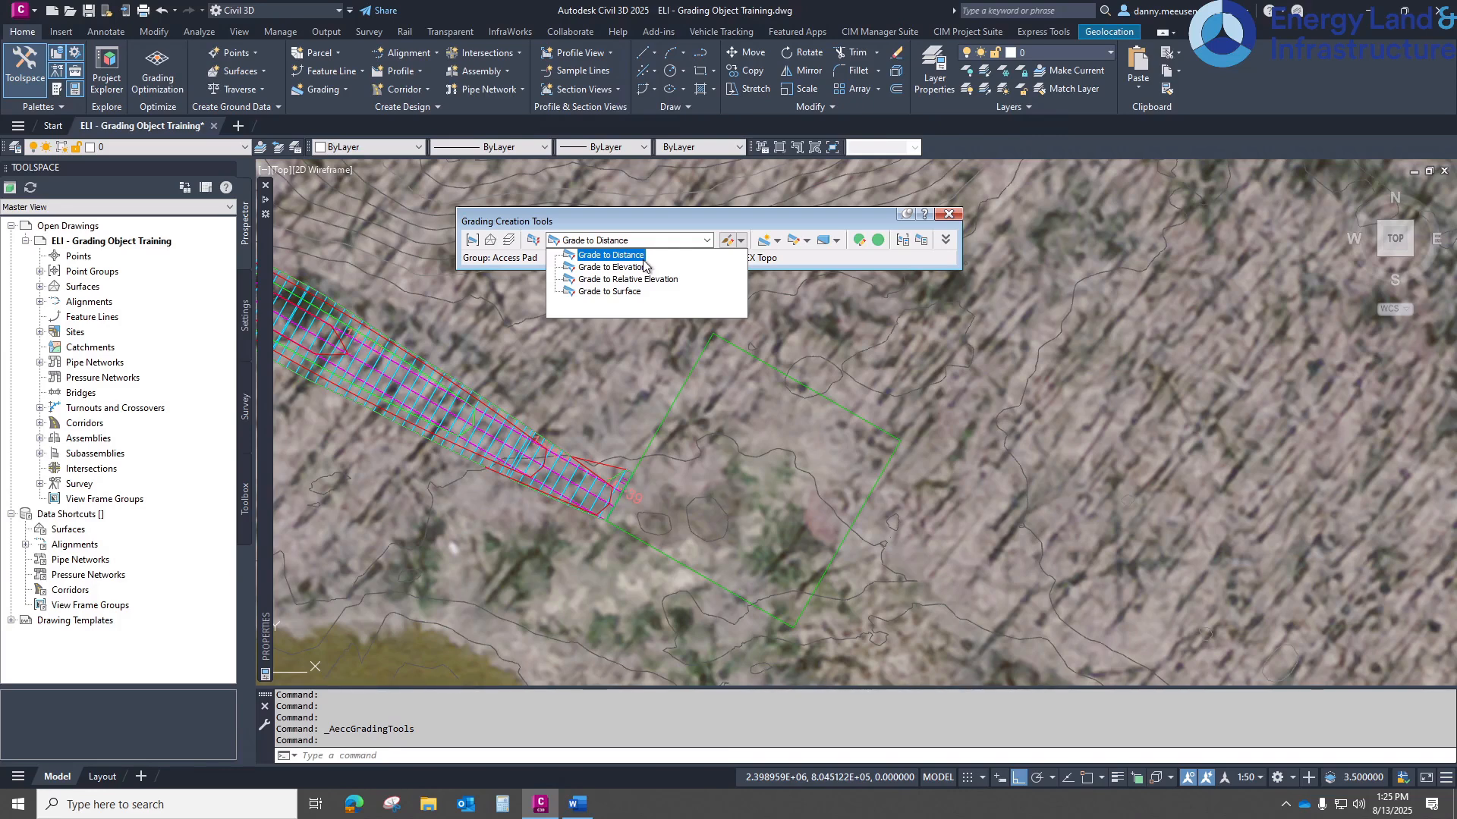
click(617, 293)
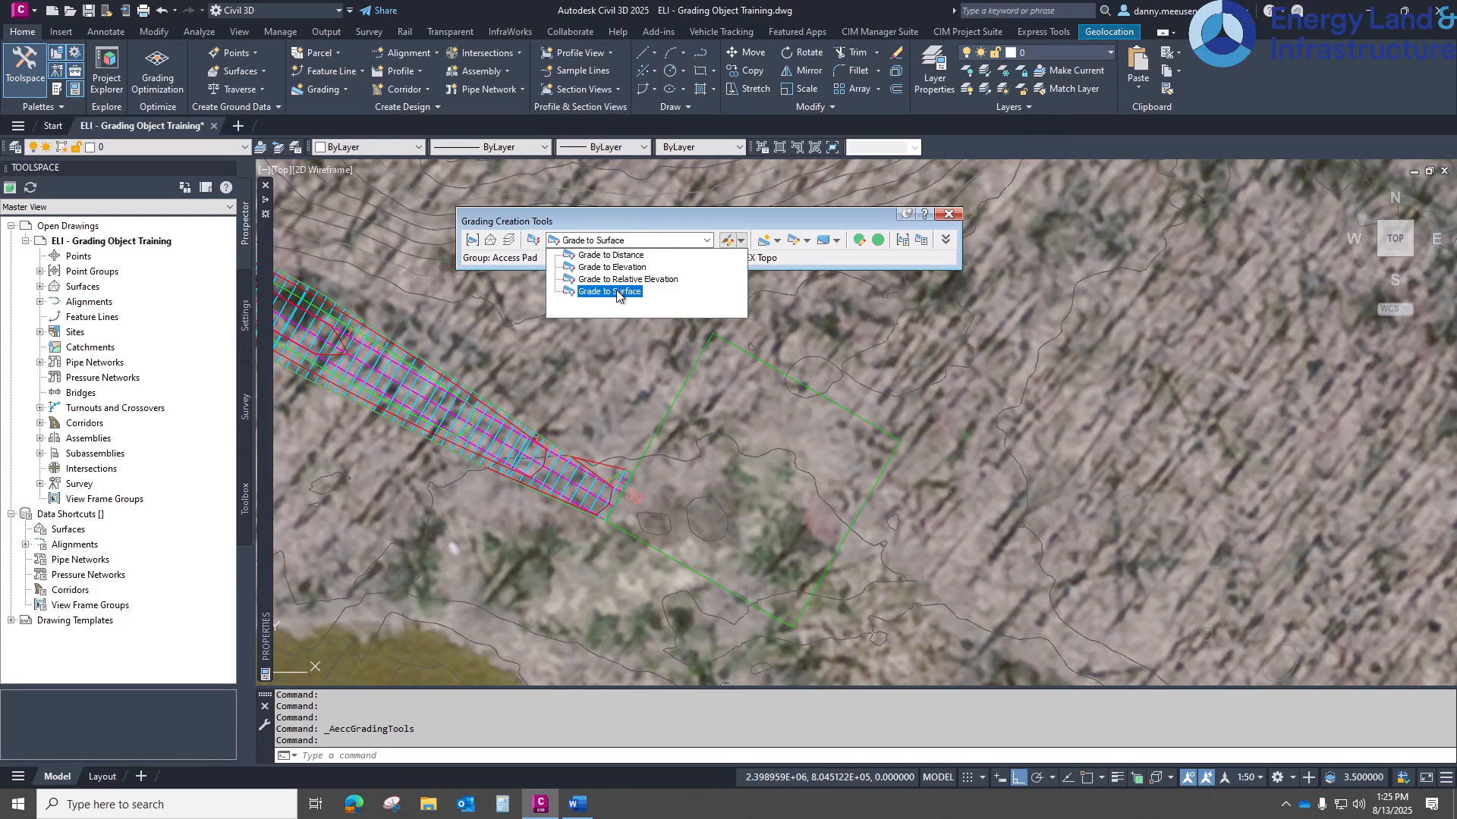
click(611, 294)
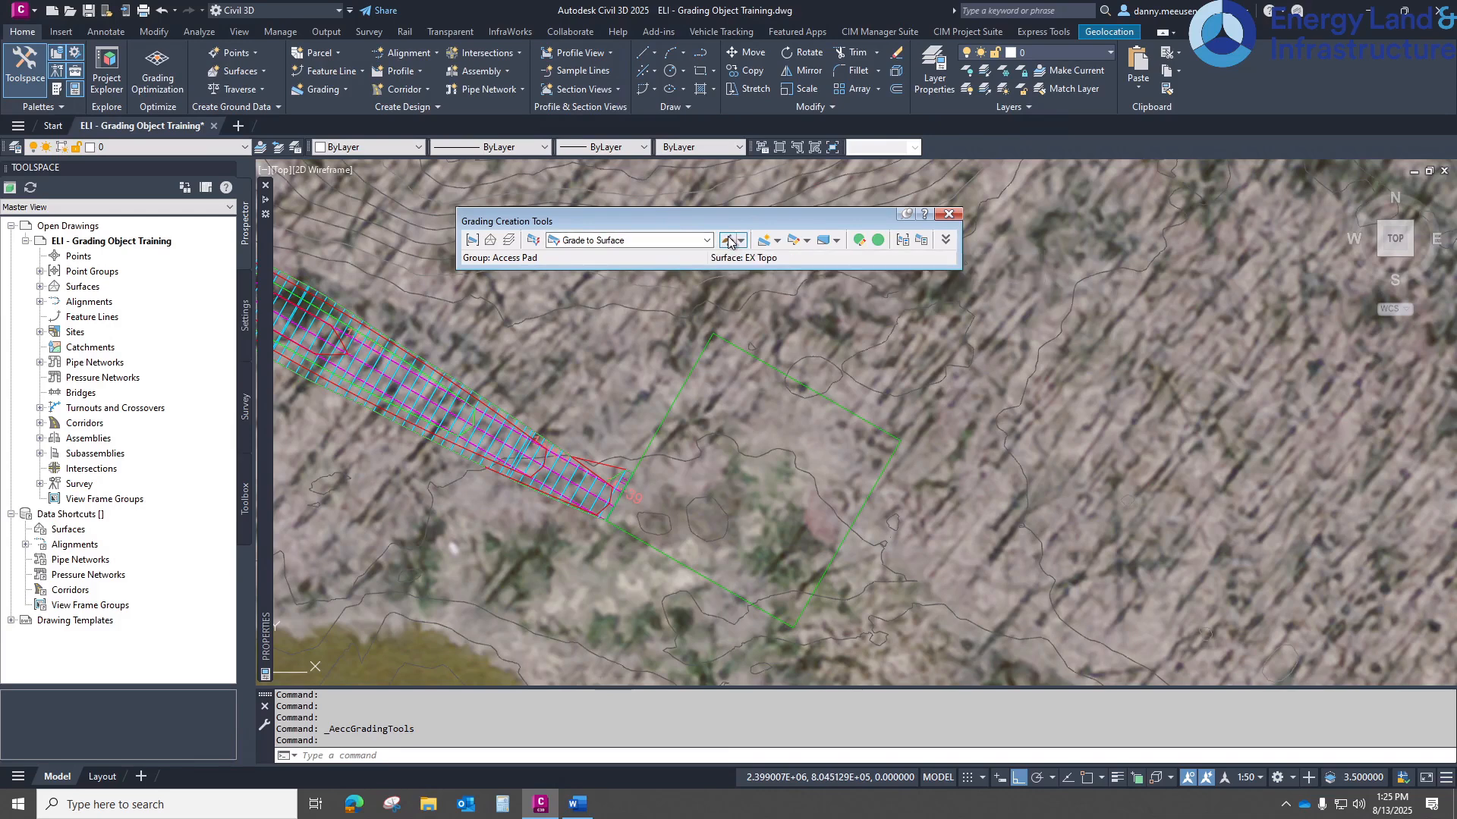
click(699, 243)
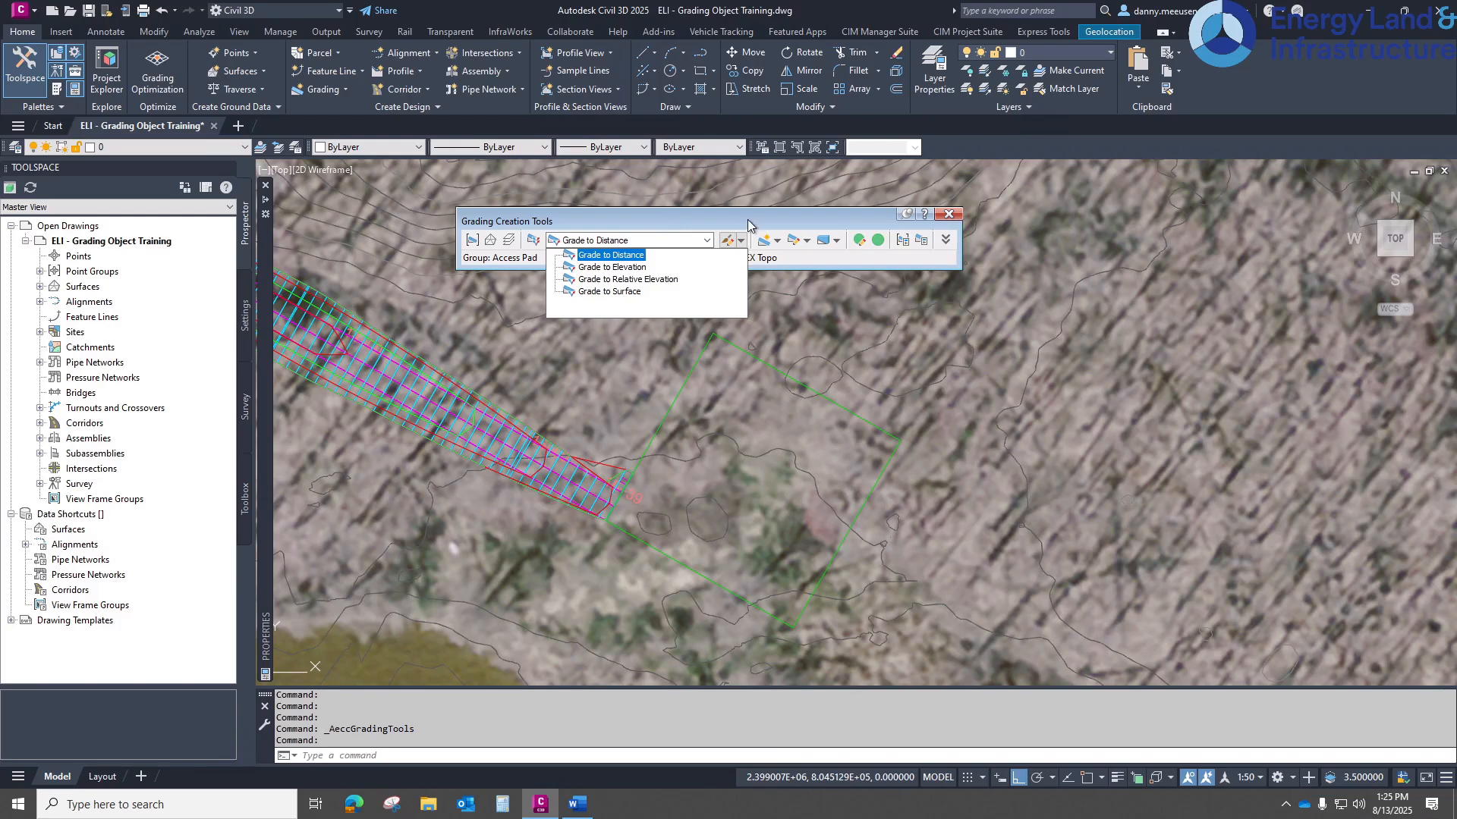
click(609, 292)
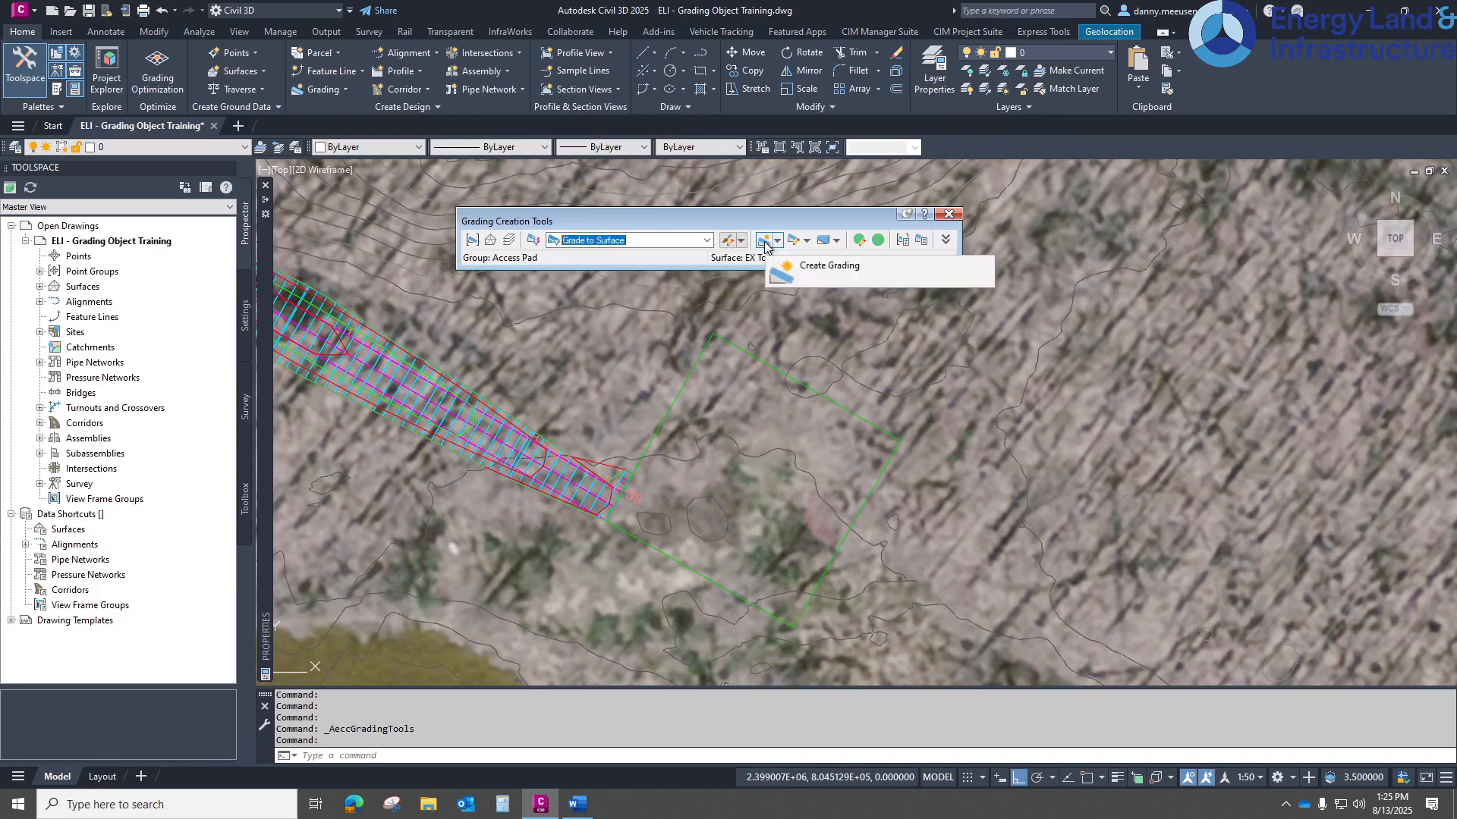
- Start creating a grading on the outer side of the pad feature line, without applying it to the entire length
click(777, 244)
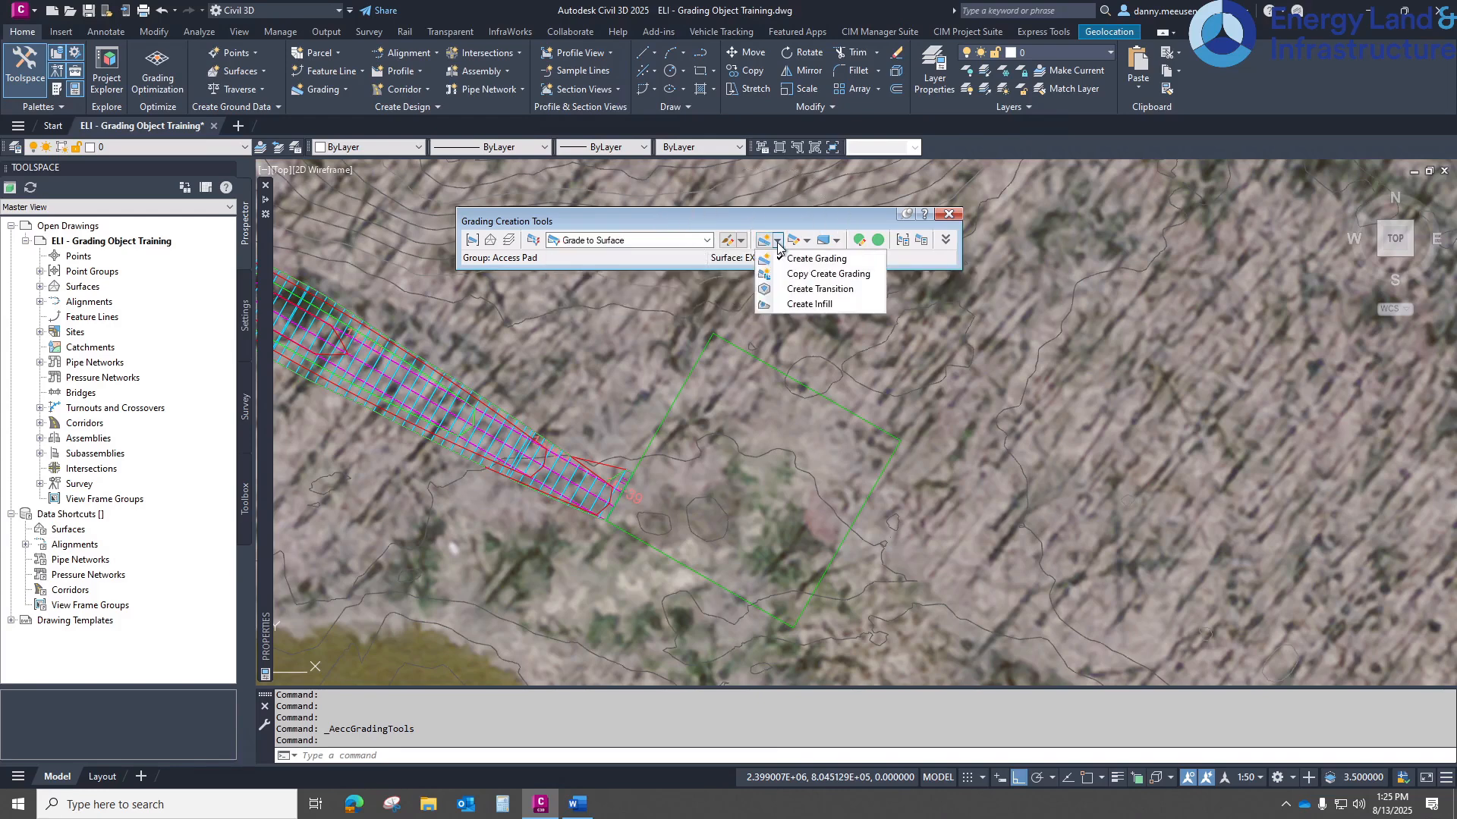
click(827, 261)
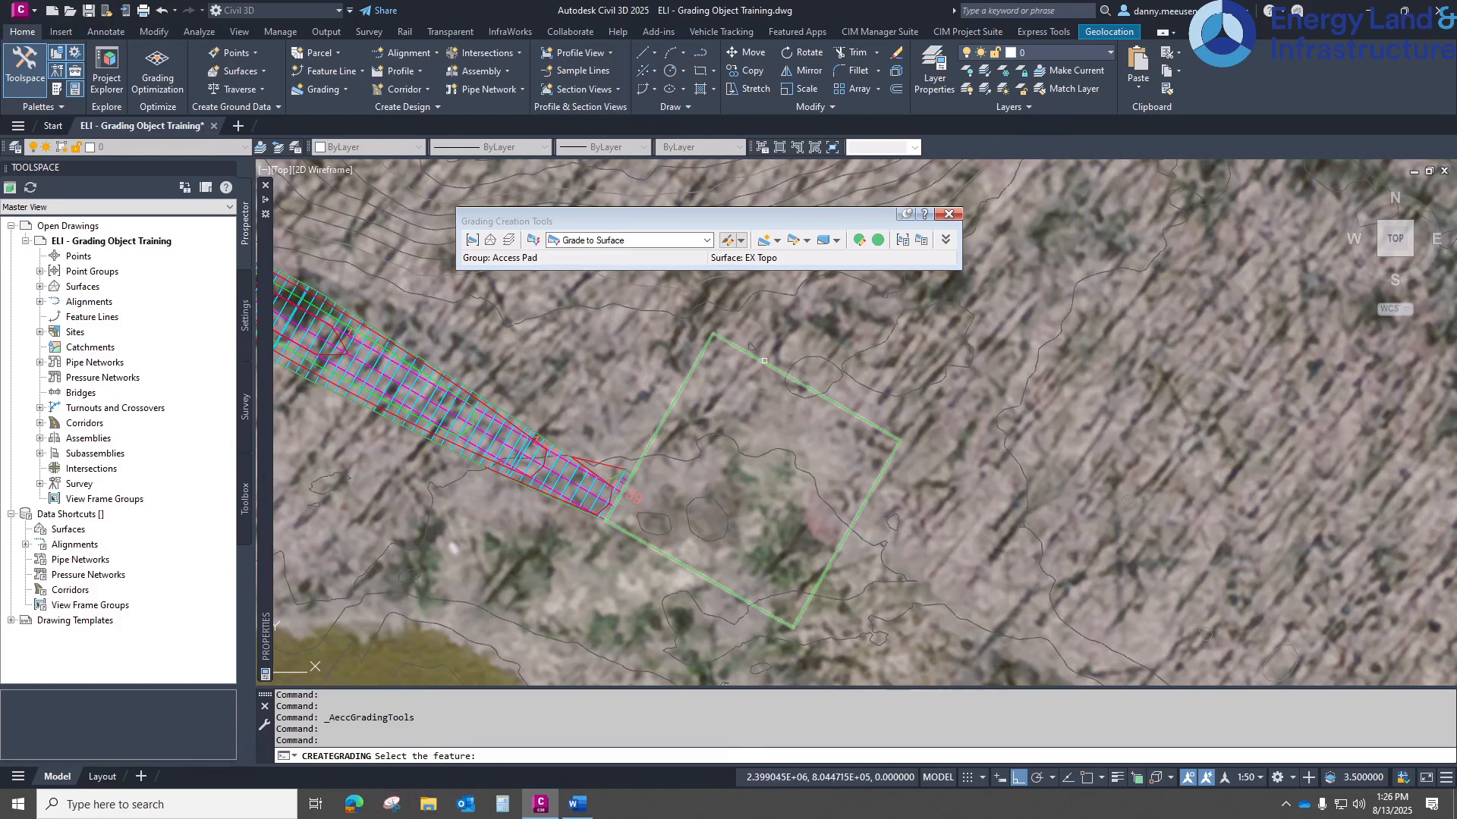
click(764, 361)
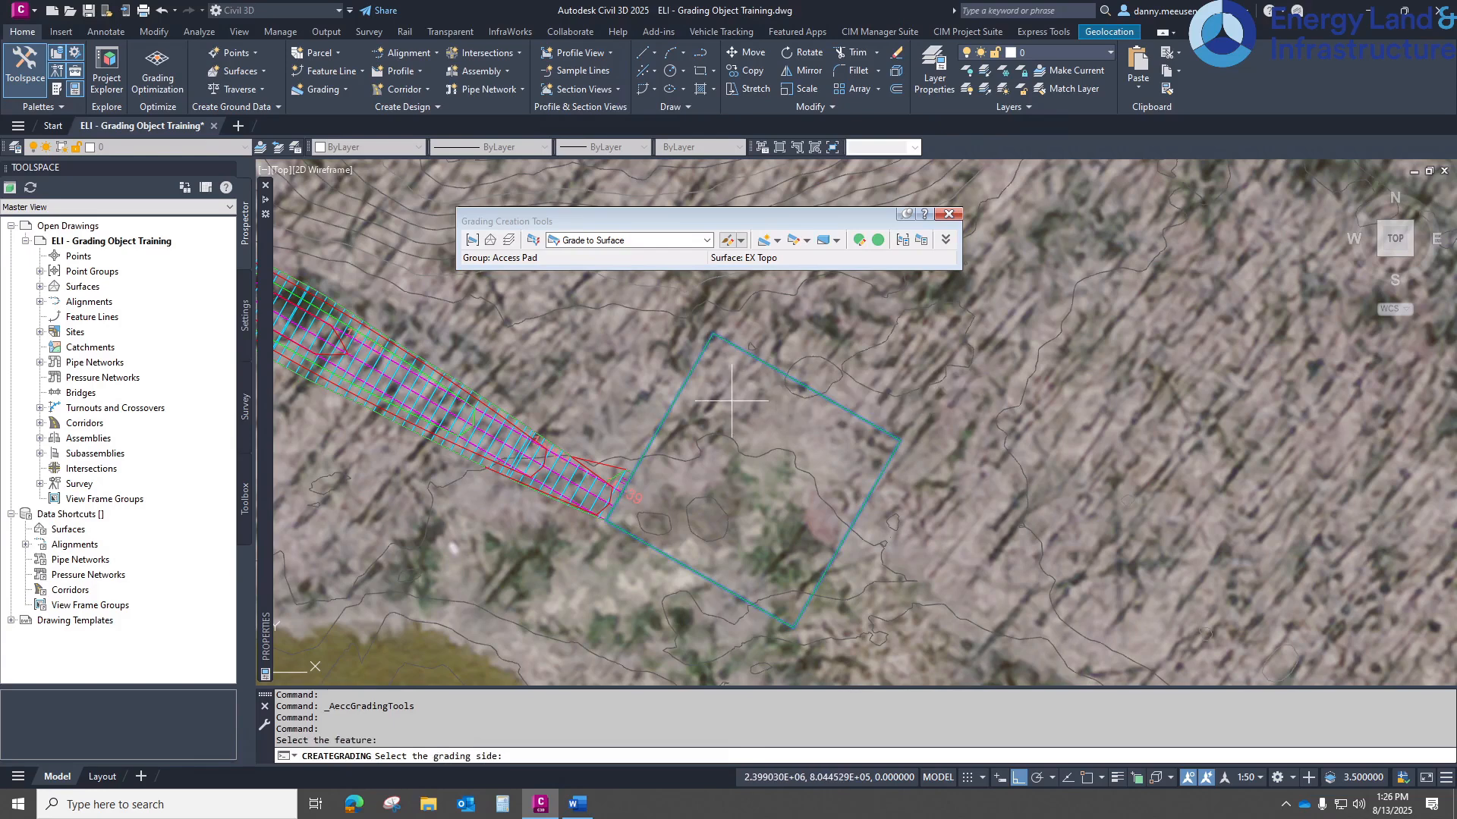
click(795, 315)
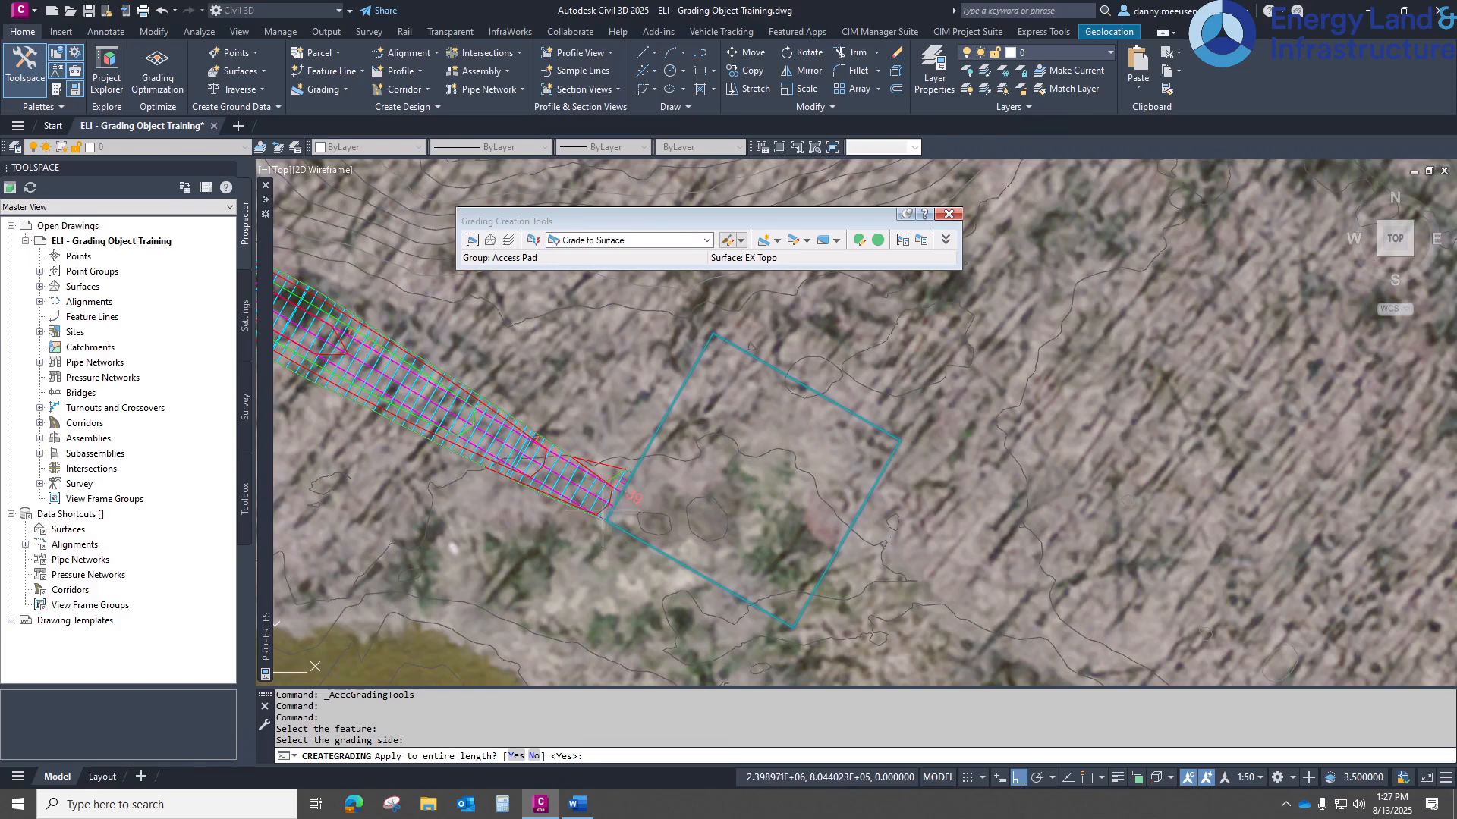
click(536, 757)
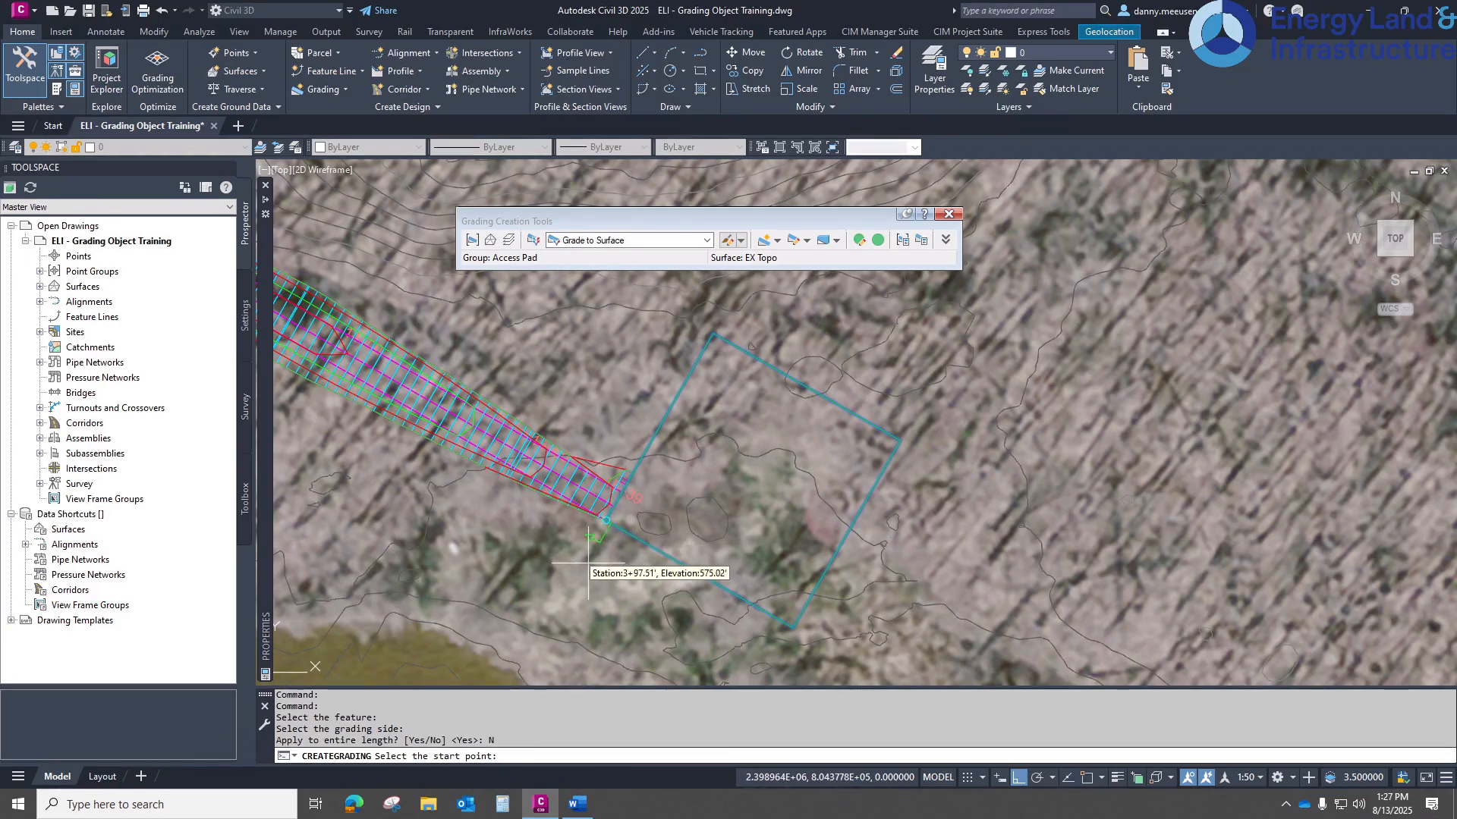
- Start the grading at the feature line endpoint by the road's end, using an endpoint snap, and accept station 0+15.00
scroll(632, 476, up, 4)
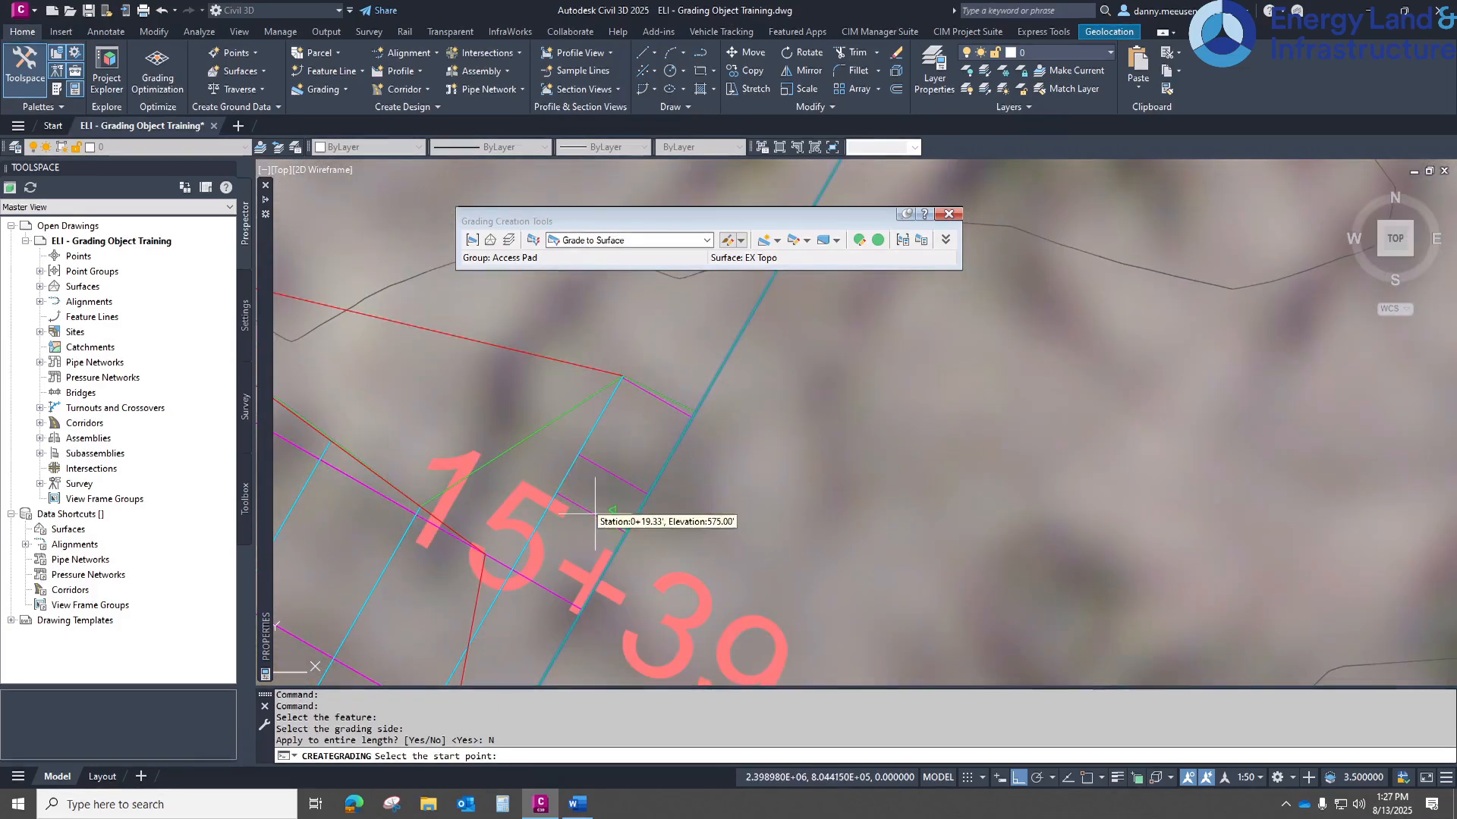
text(e)
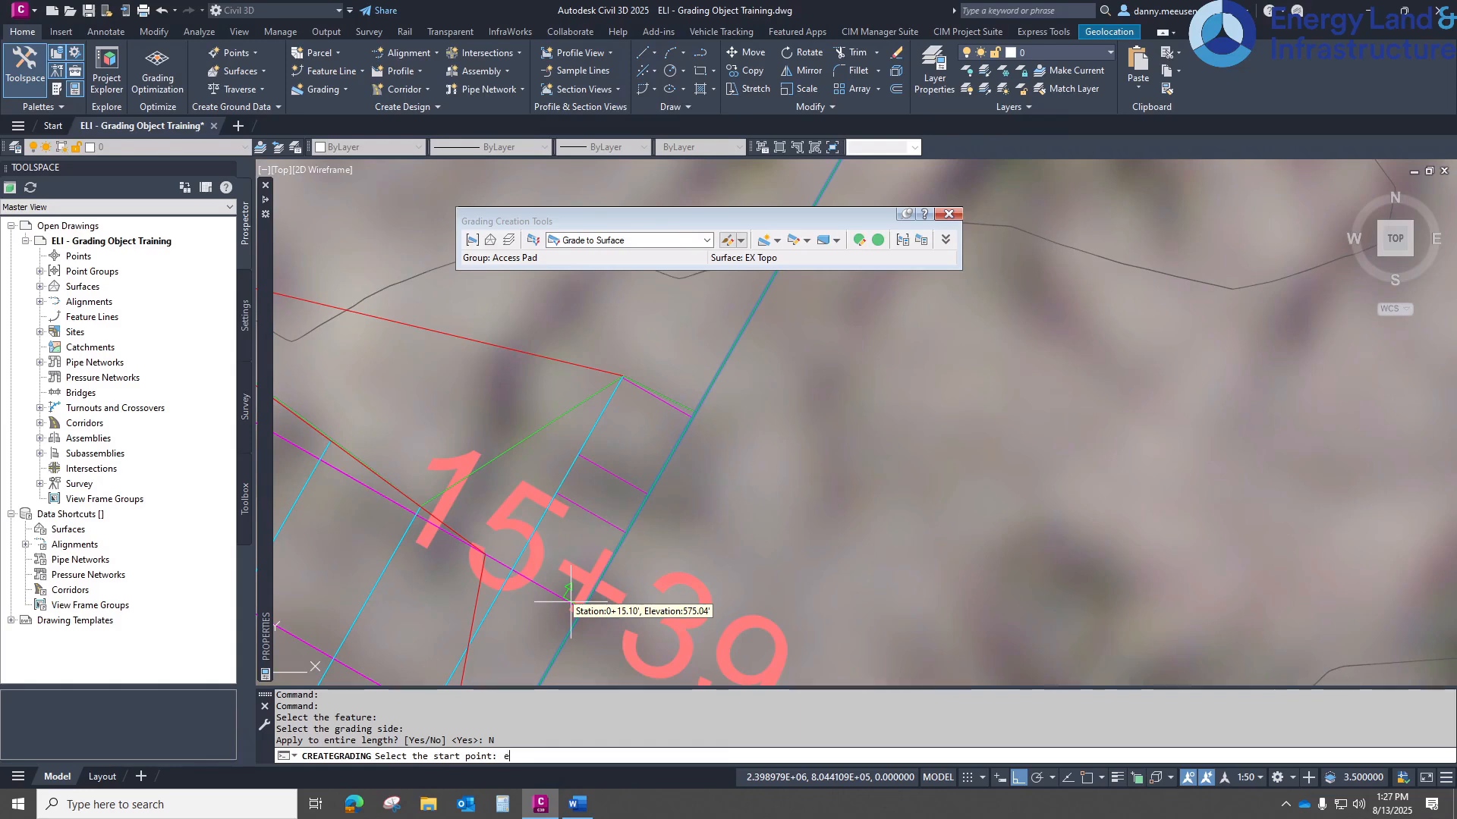
text(nd)
key(Return)
click(570, 602)
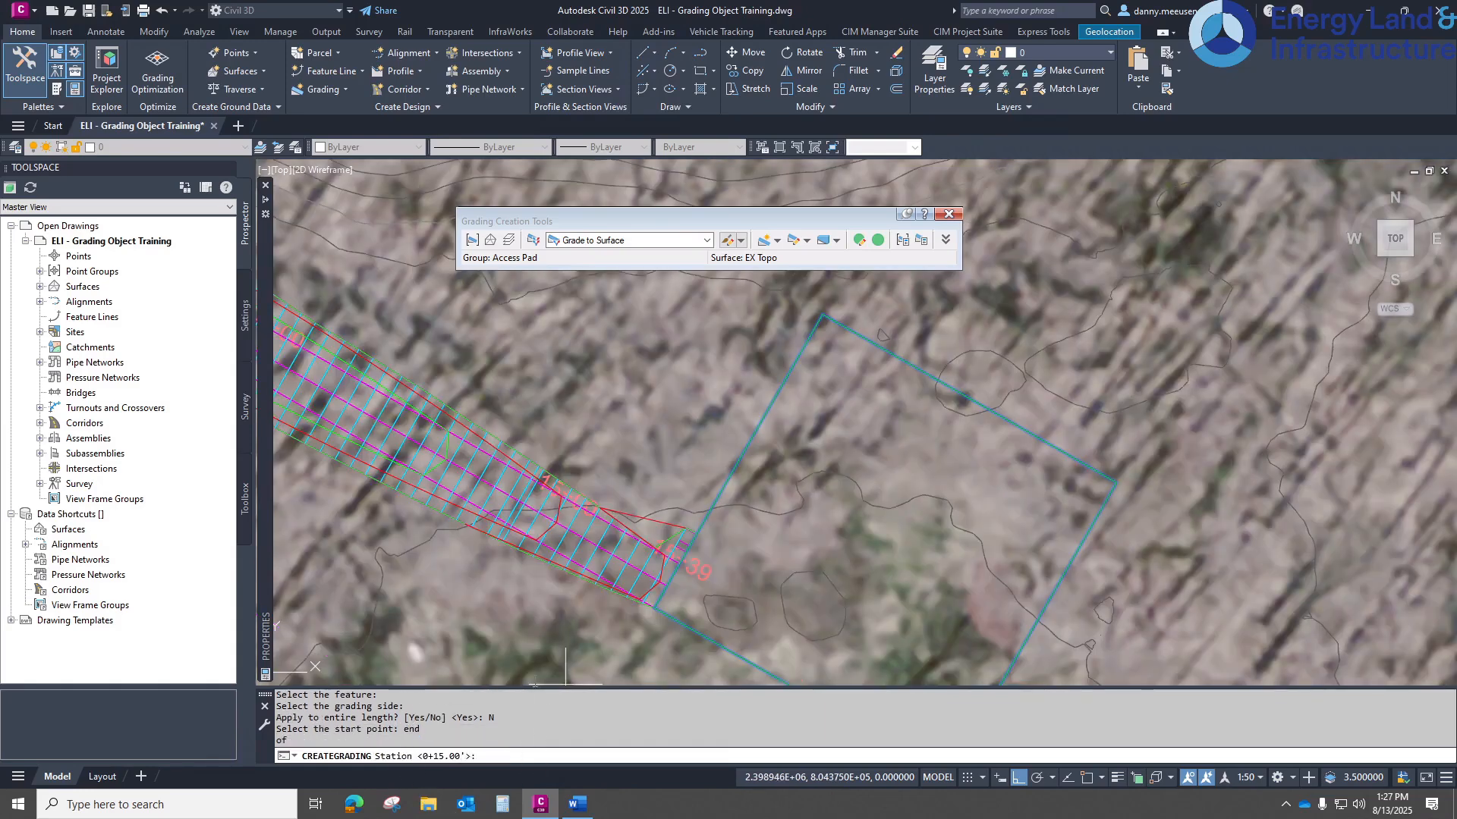
scroll(554, 421, down, 2)
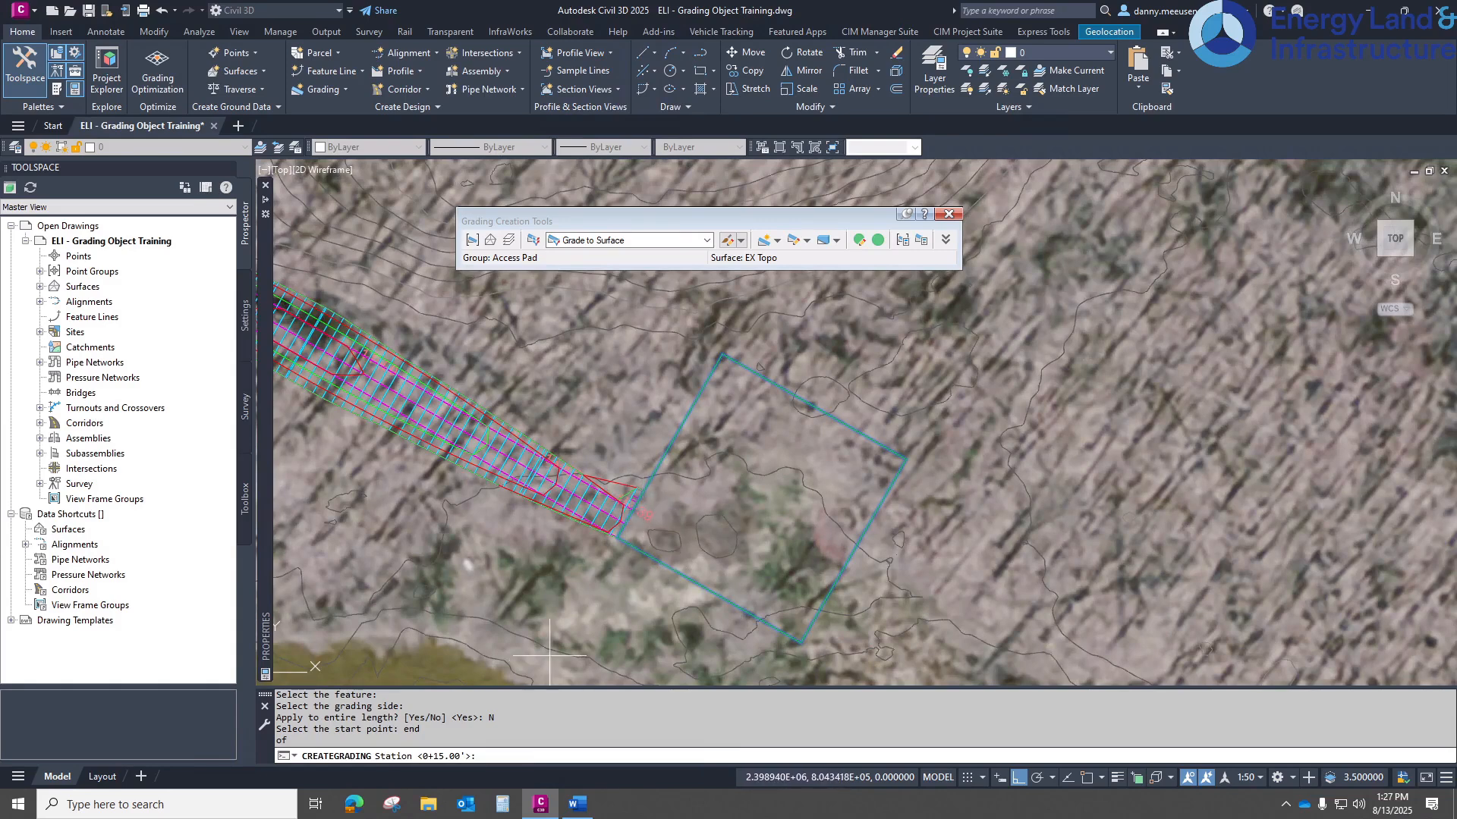
key(Return)
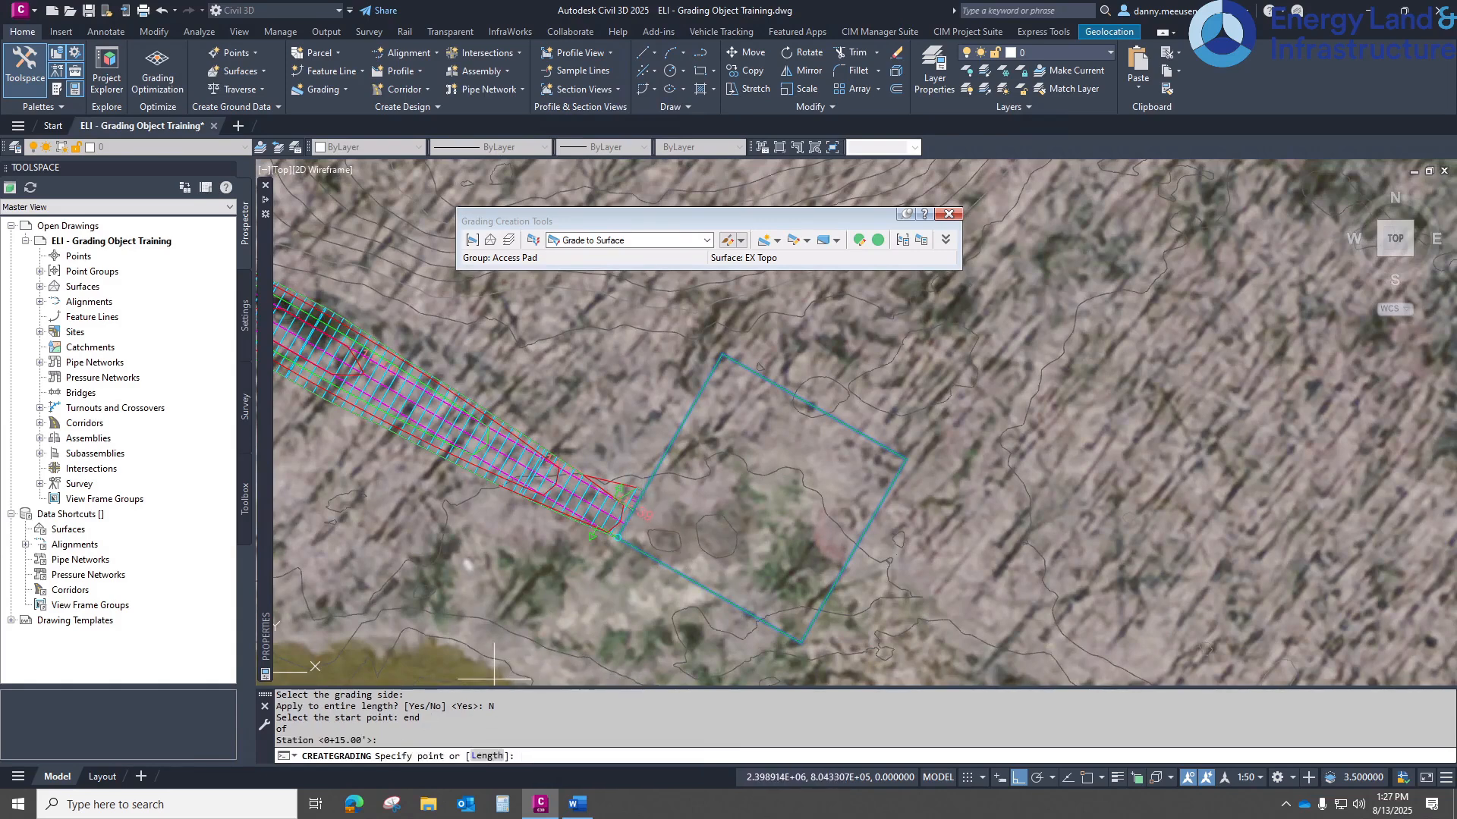
- End the grading at the pad corner beside the road edge, using an endpoint snap, and accept station 0+00.00
scroll(607, 531, up, 2)
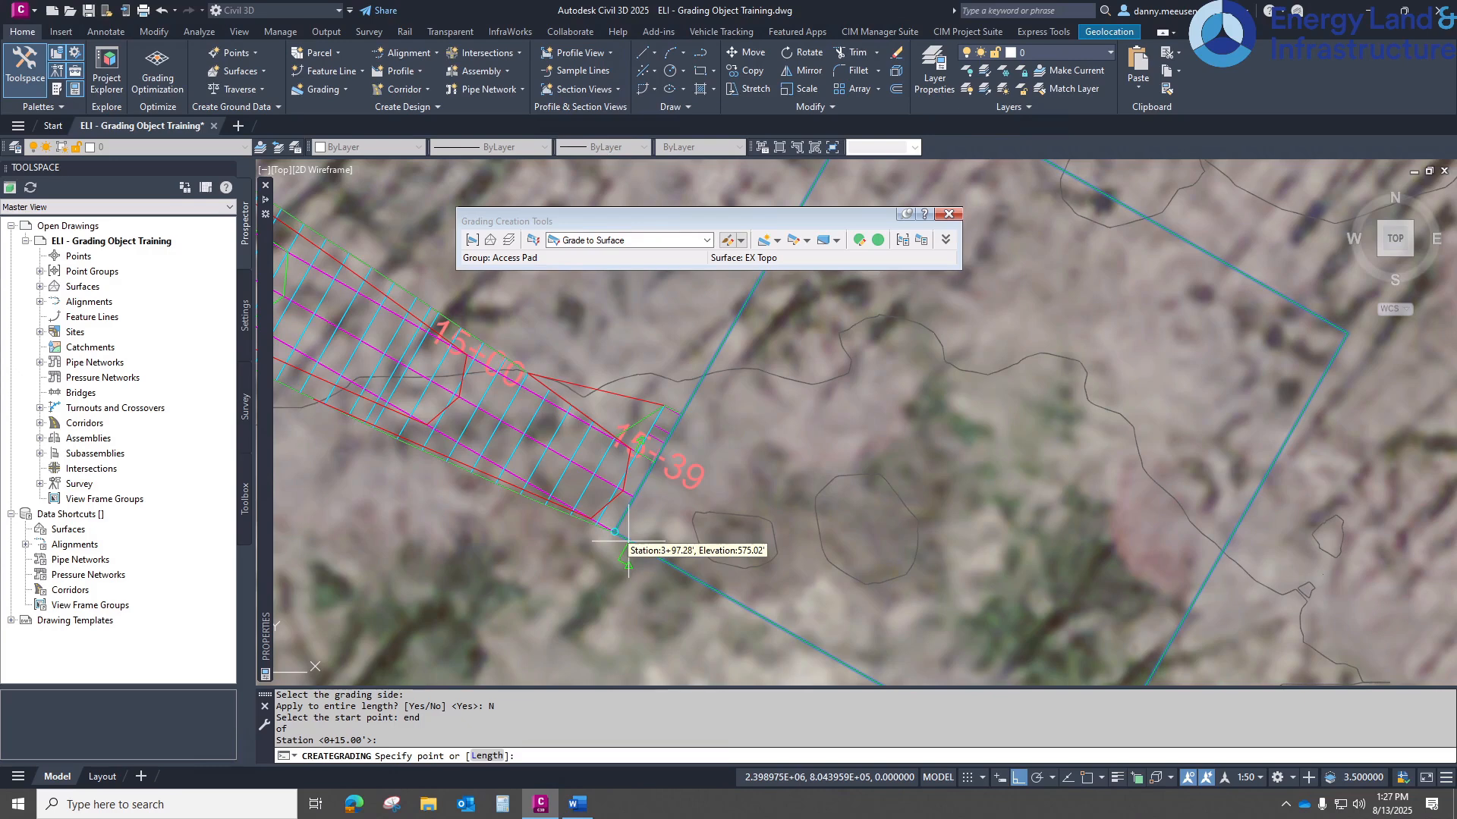
text(en)
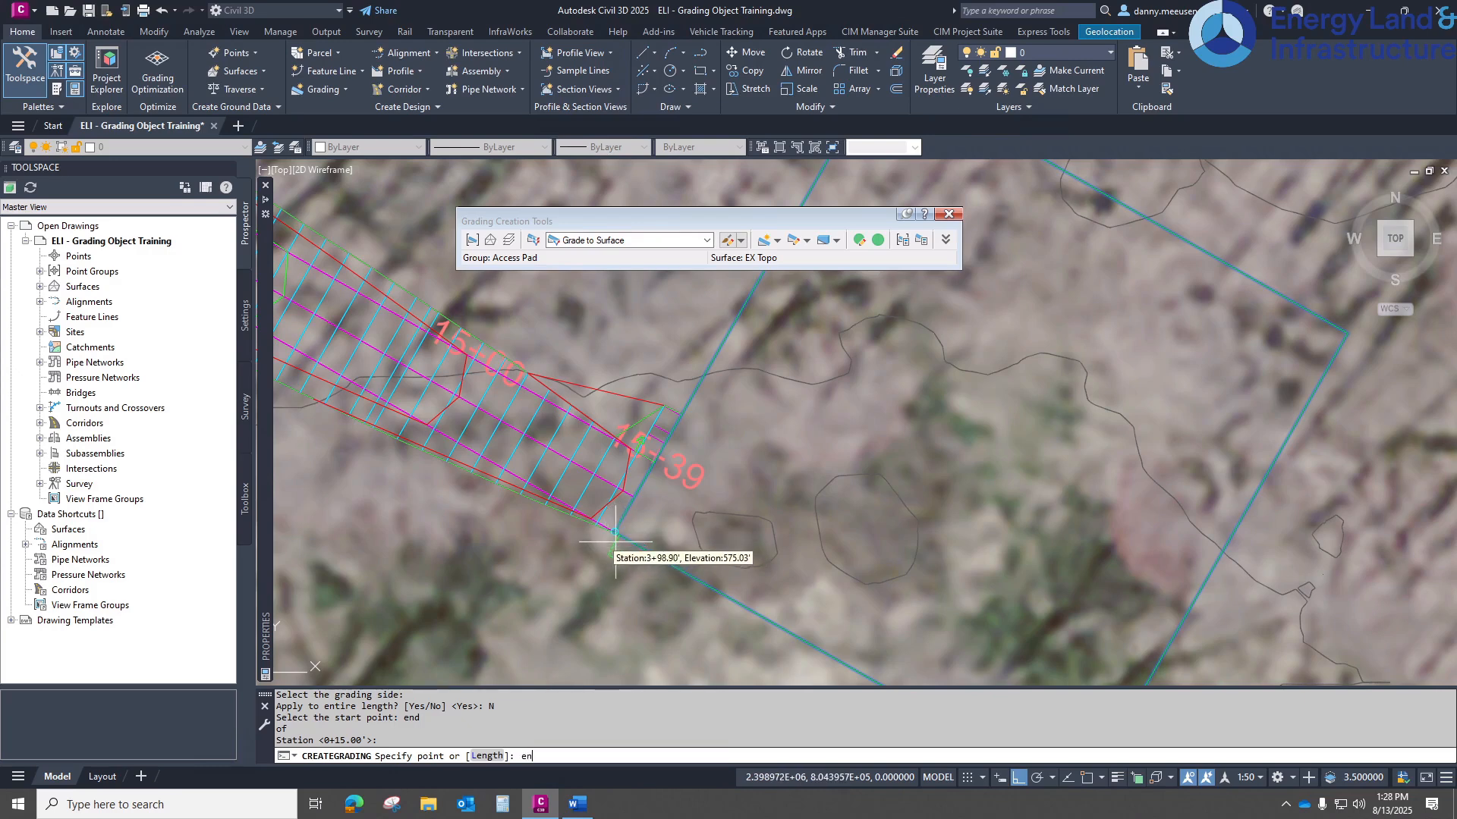
text(d)
key(Return)
click(609, 526)
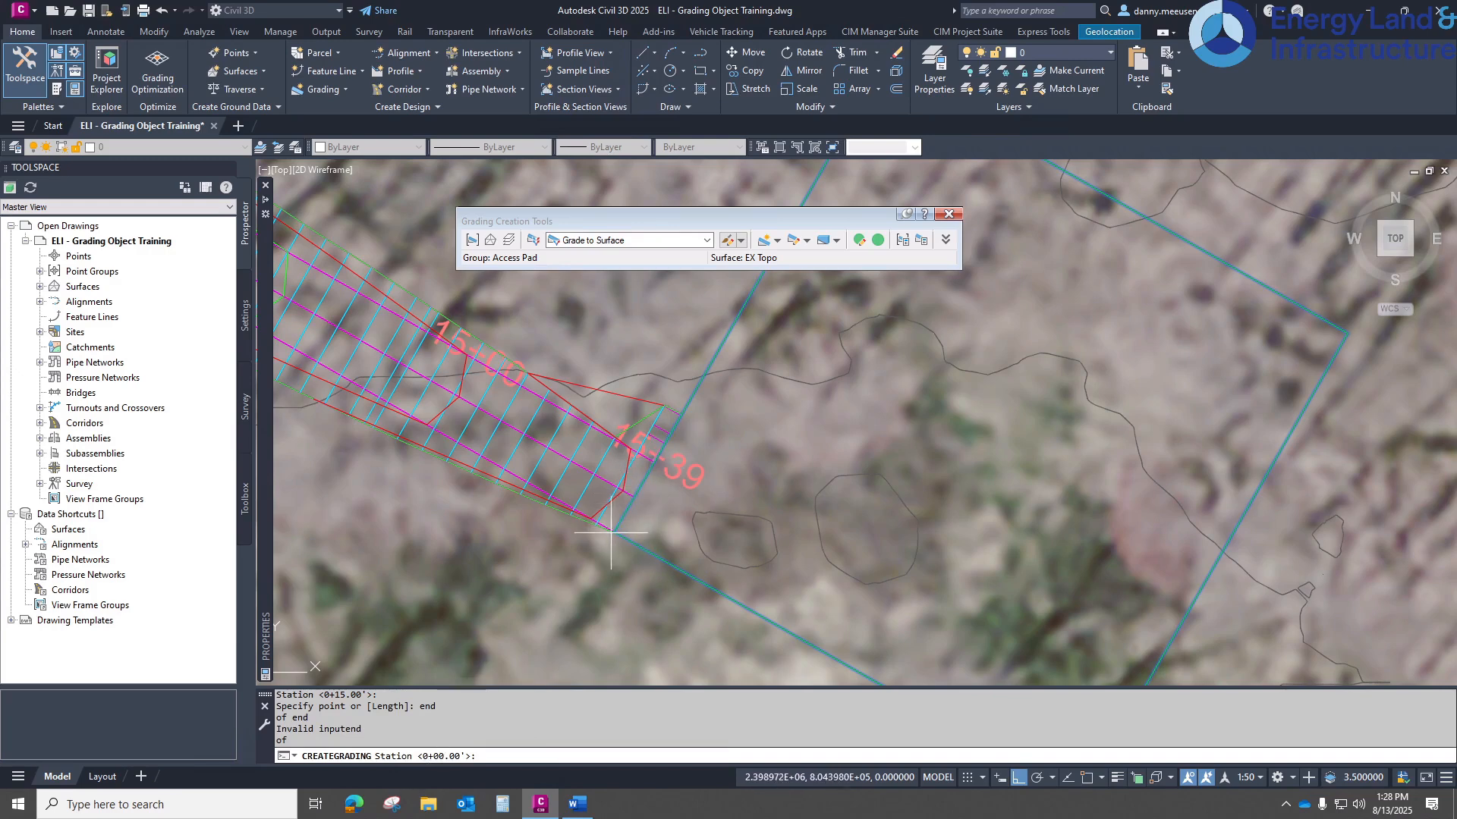
text(e)
key(BackSpace)
key(Return)
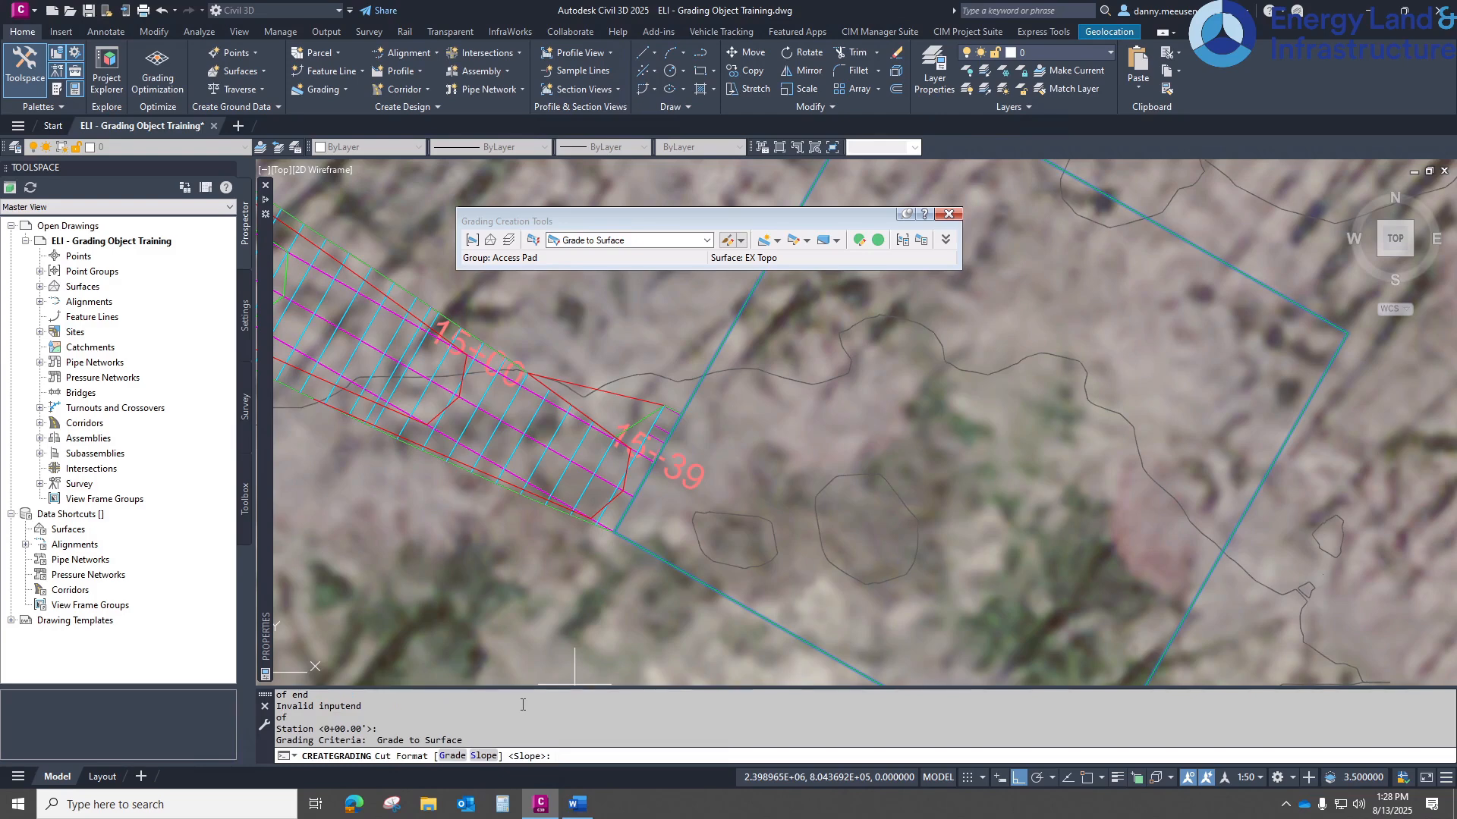
- Use the slope format with a 3:1 cut slope and a 3:1 fill slope to create the pad grading
key(Return)
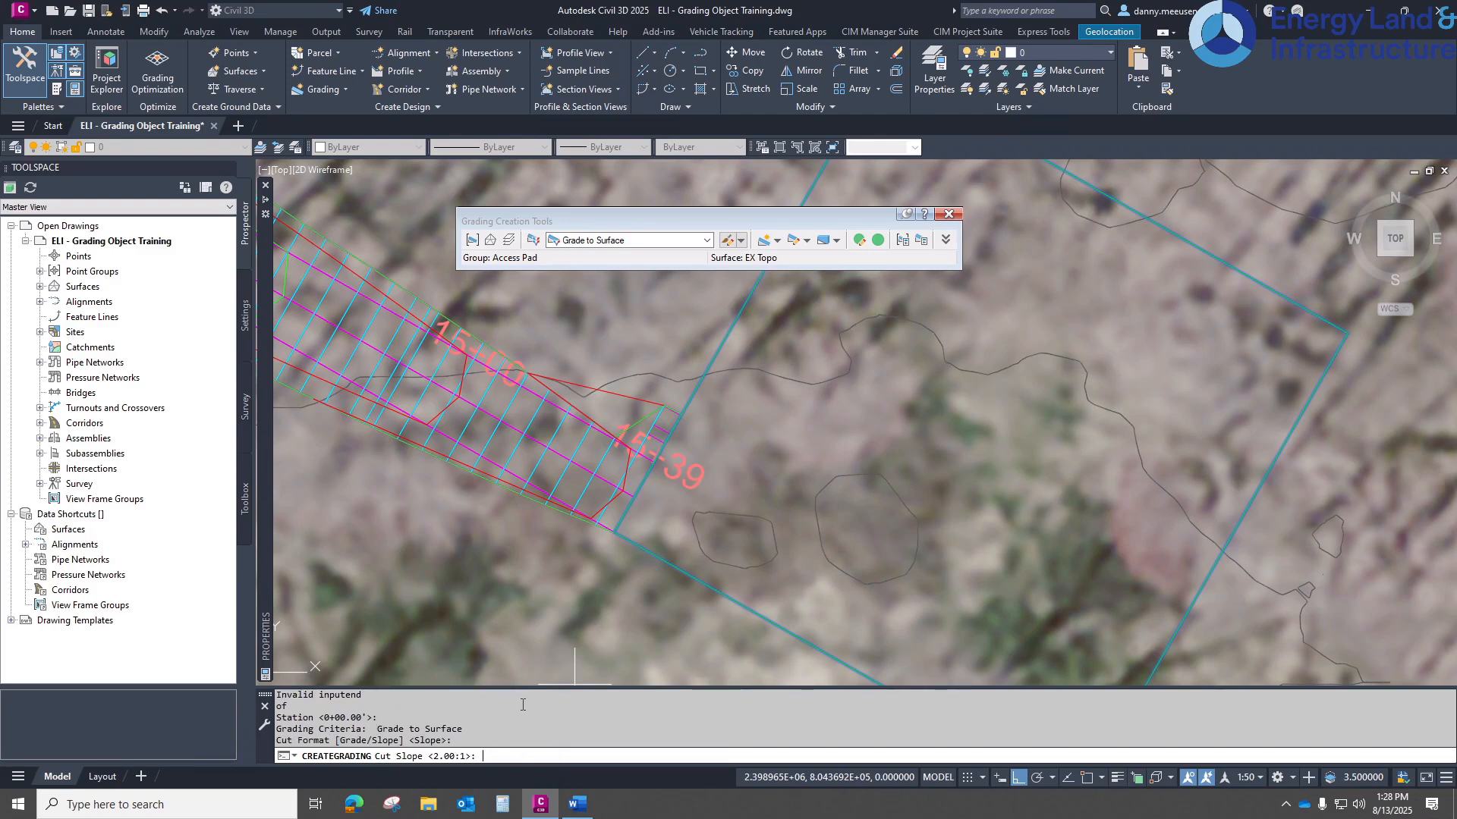
text(3:1)
key(Return)
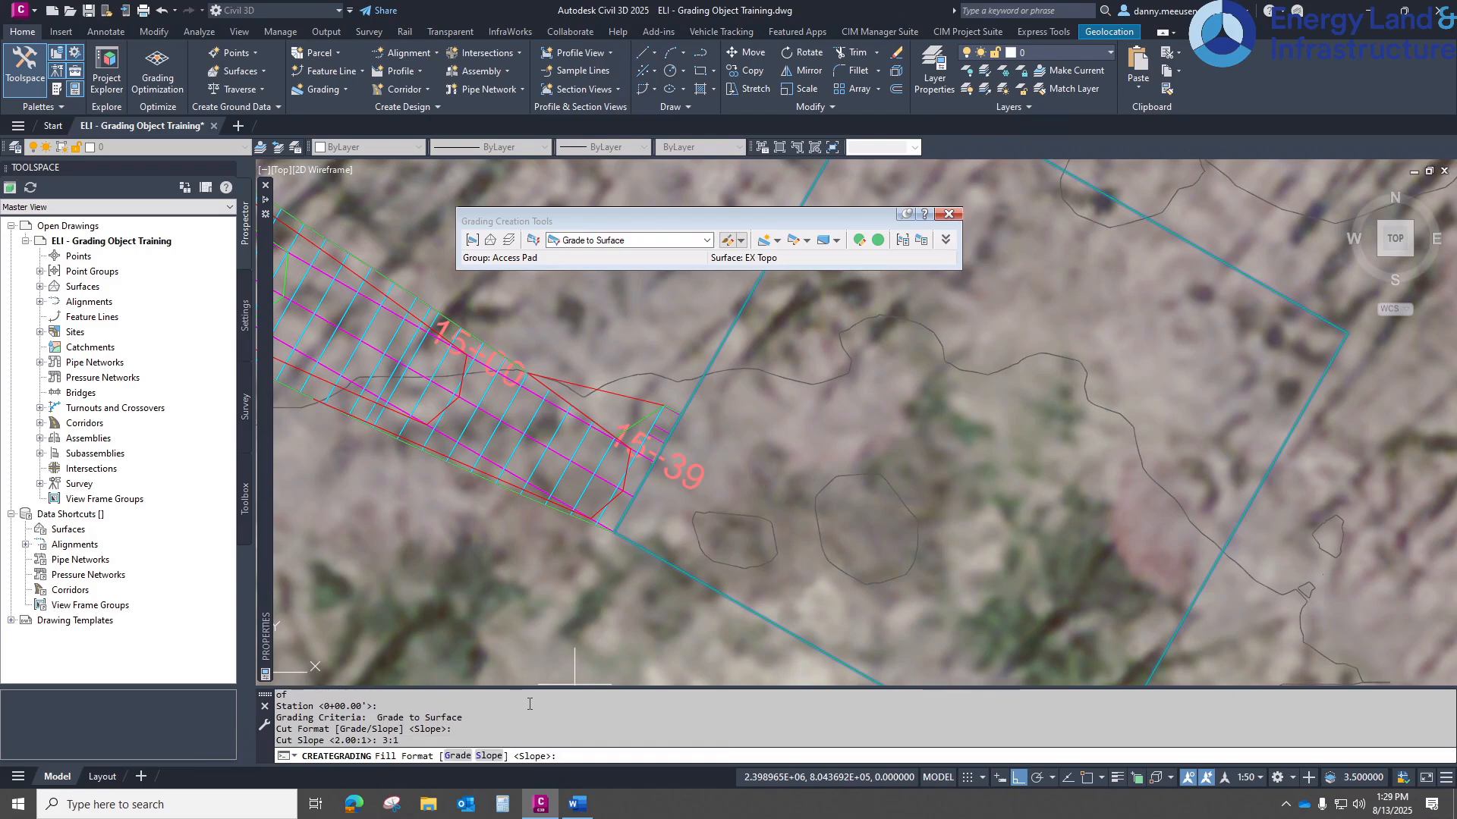
click(531, 756)
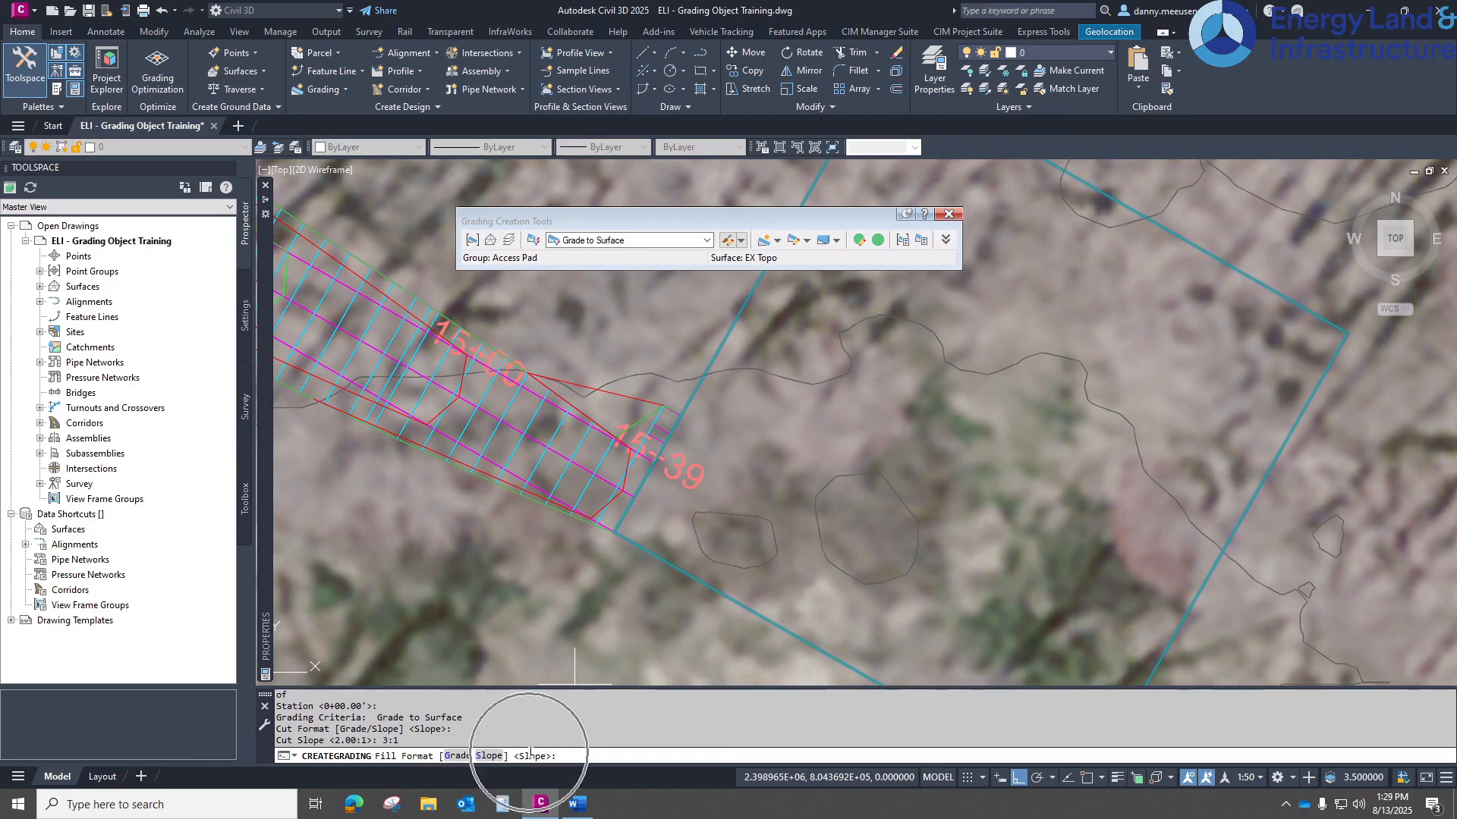
key(Return)
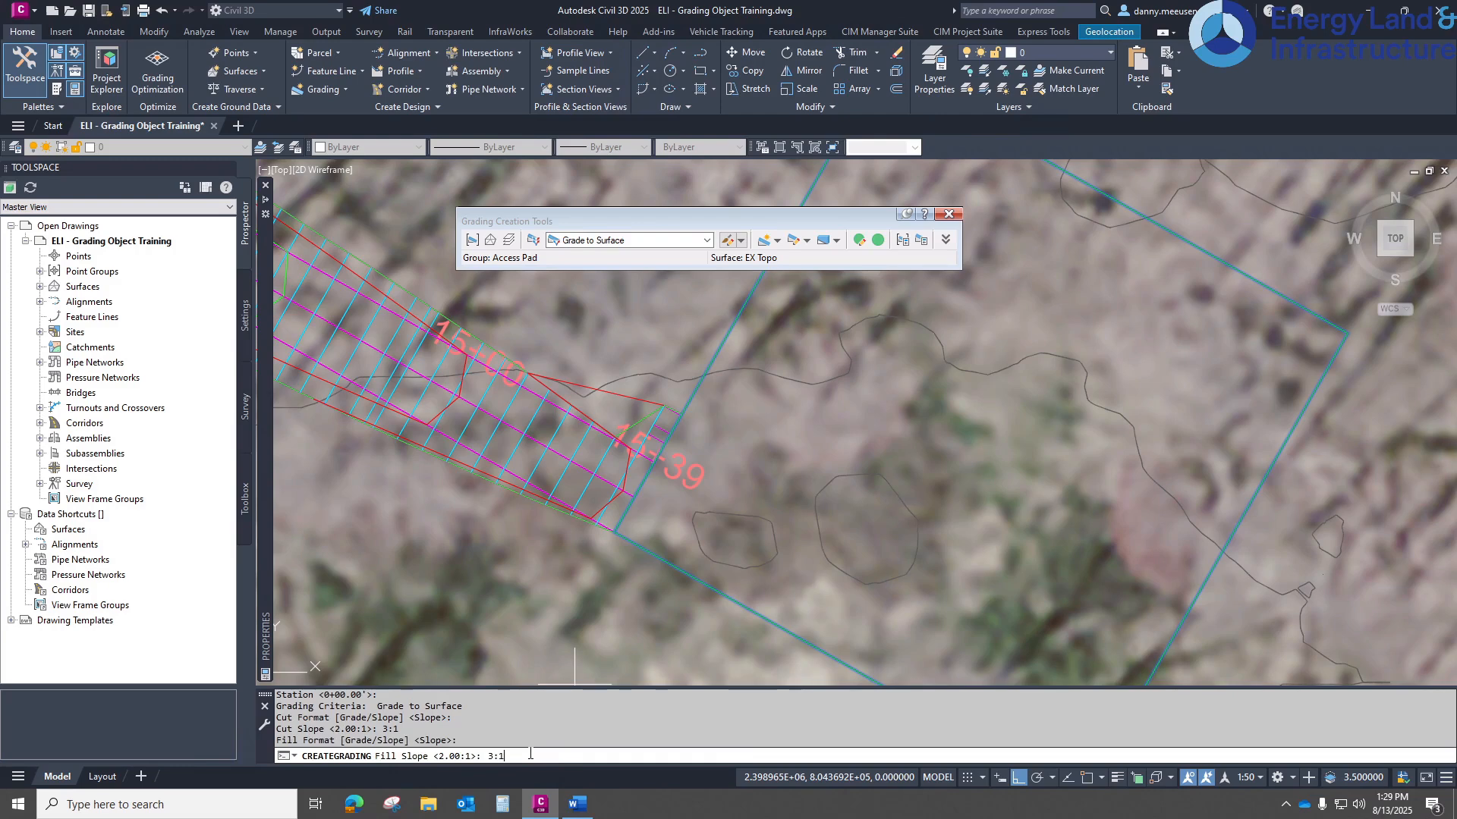
key(Return)
scroll(903, 475, down, 2)
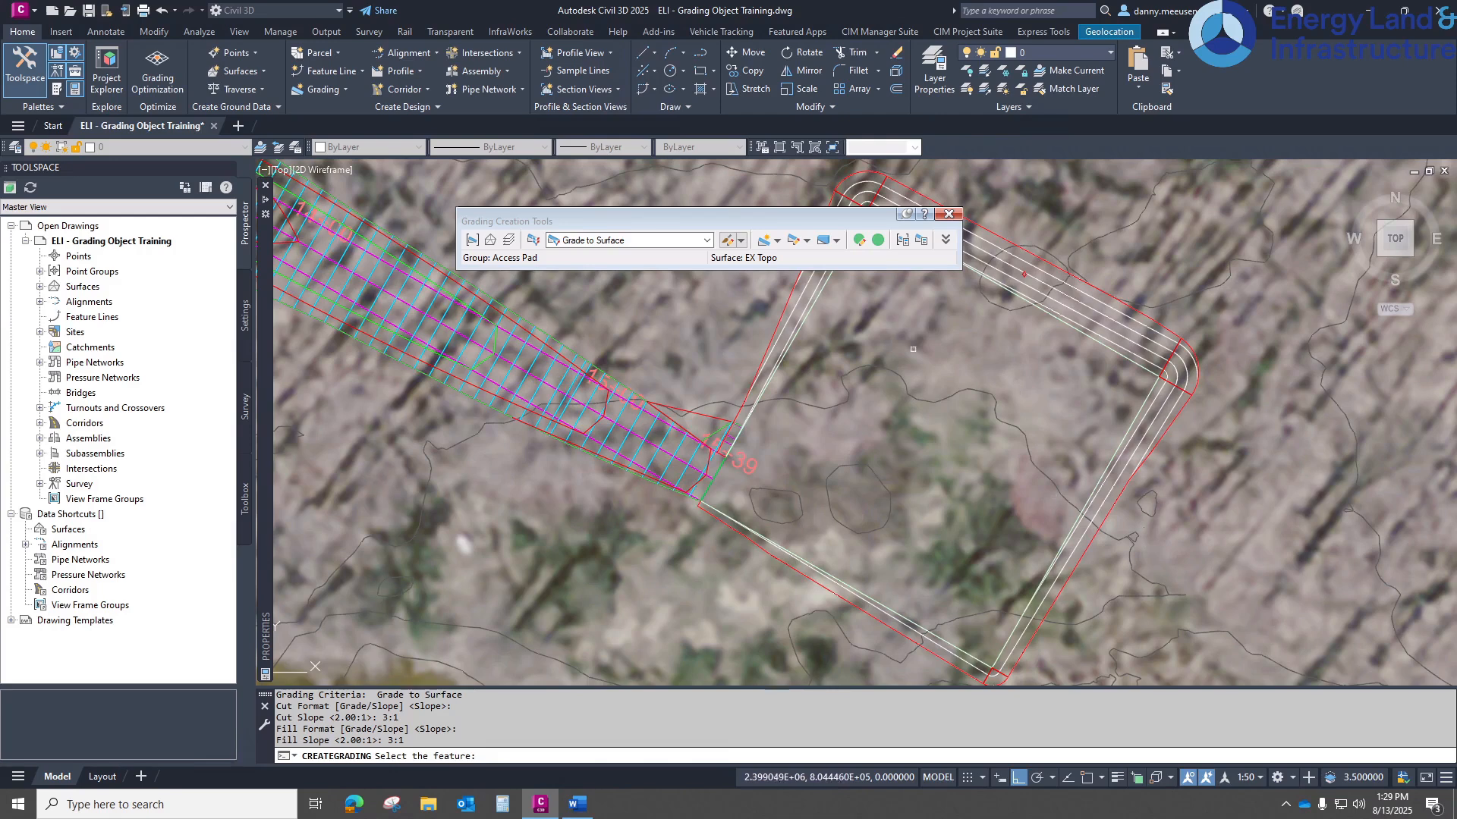
- Expand the Access Pad surface in the drawing's surface list, end the grading command and close the Grading Creation Tools
click(41, 286)
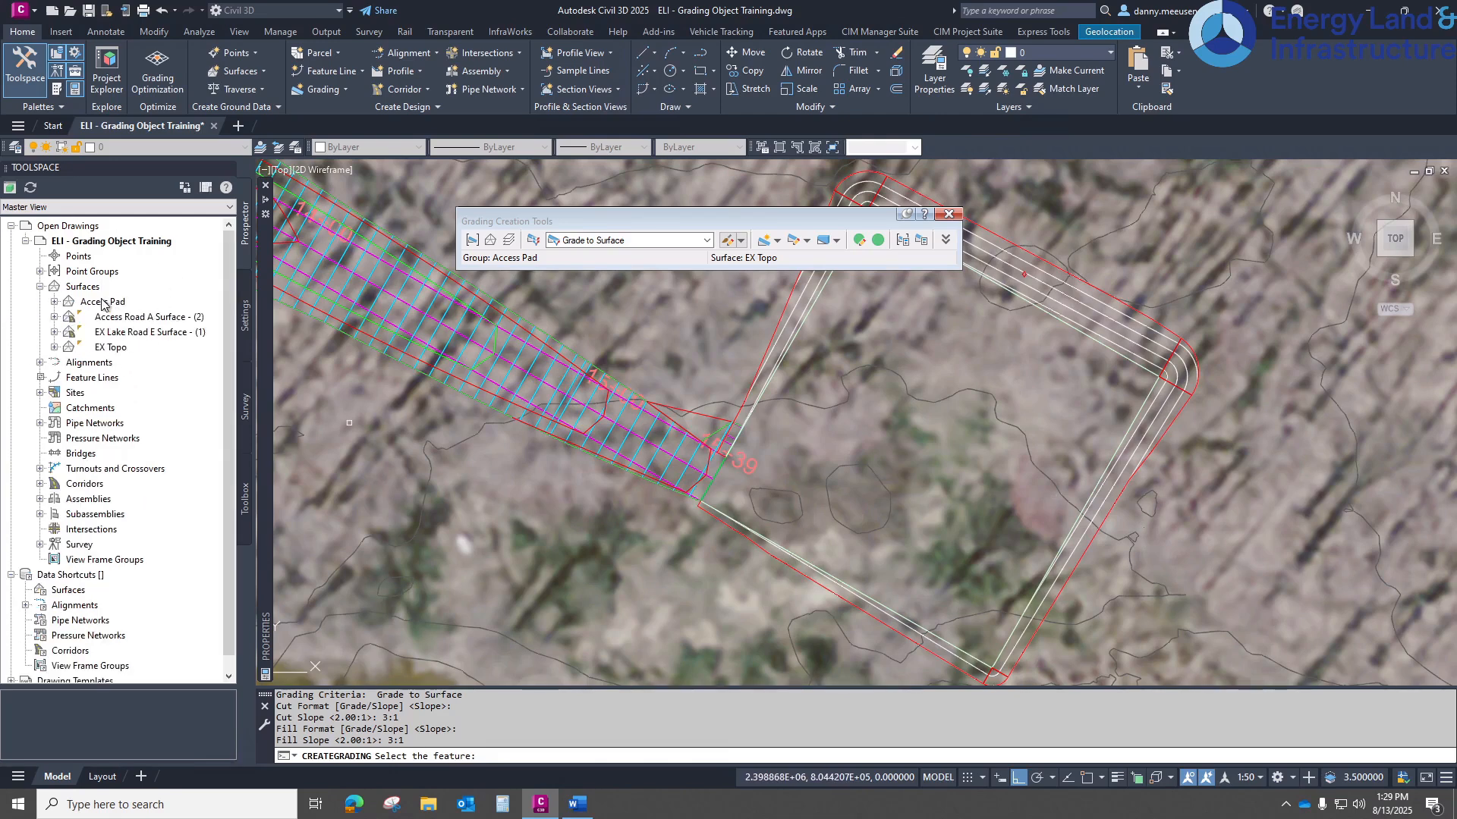
click(54, 302)
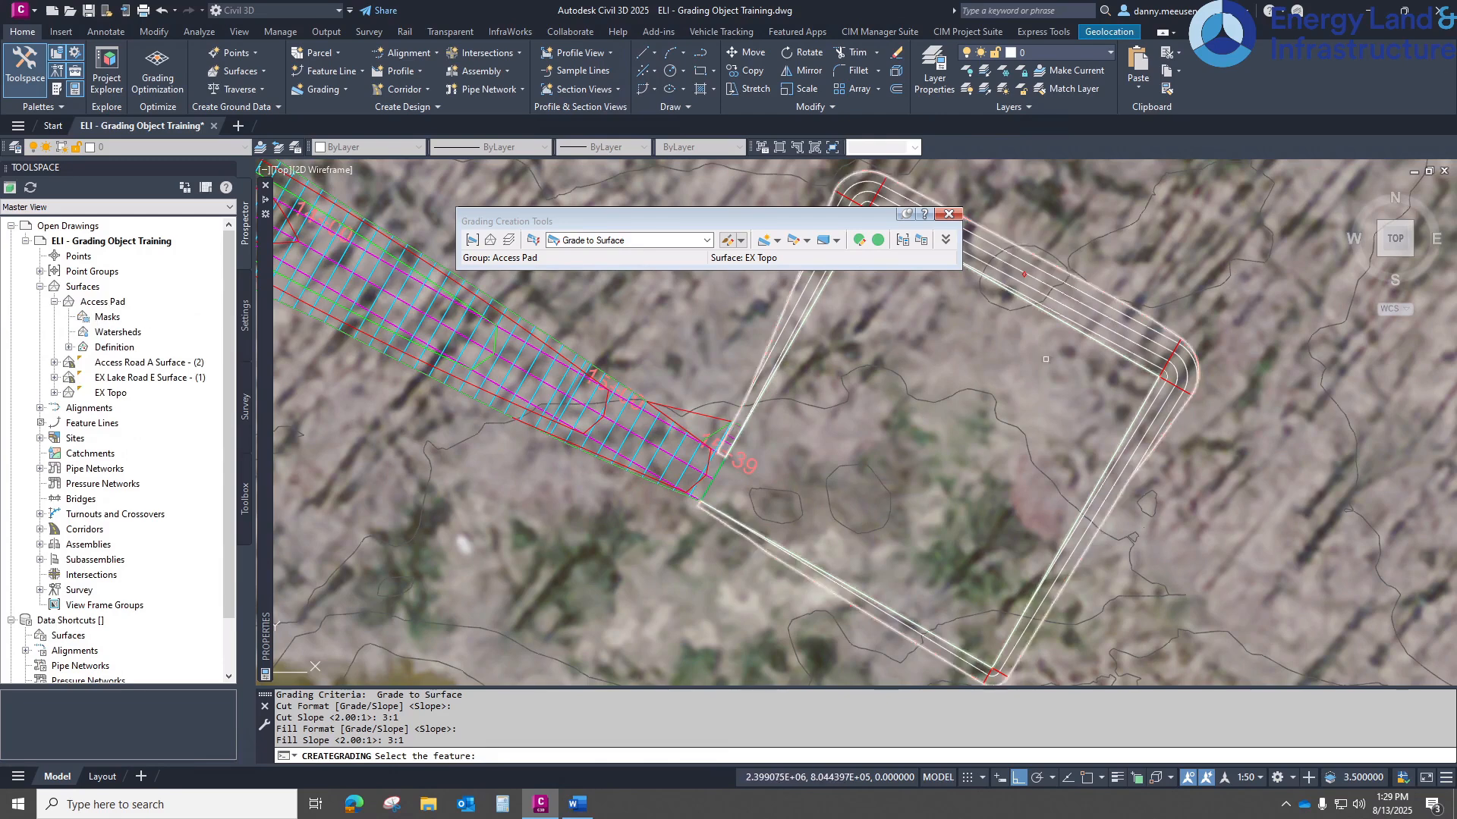
key(Escape)
click(949, 214)
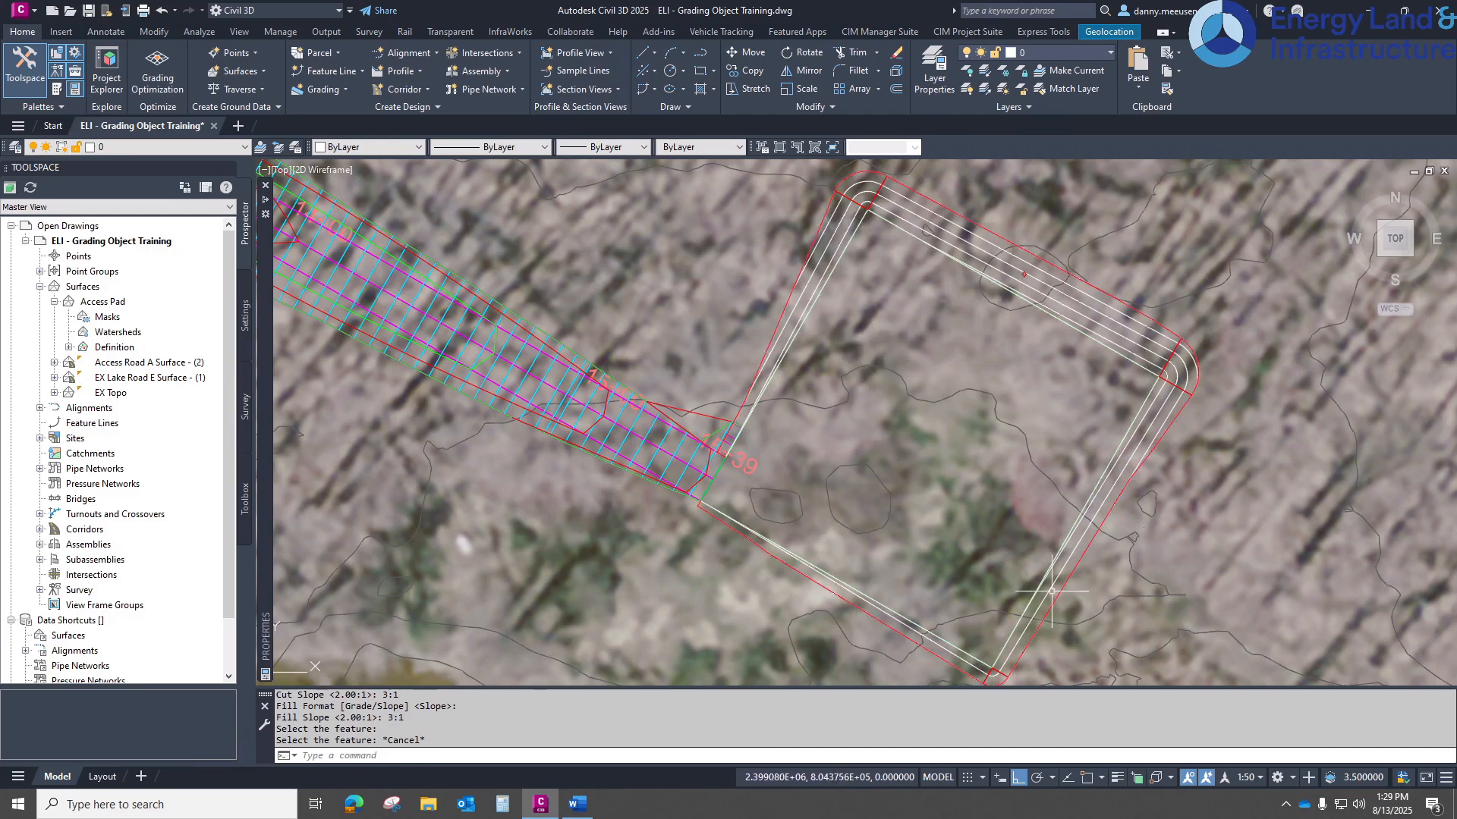
- Turn on selection cycling and select the access pad feature line
scroll(728, 476, up, 5)
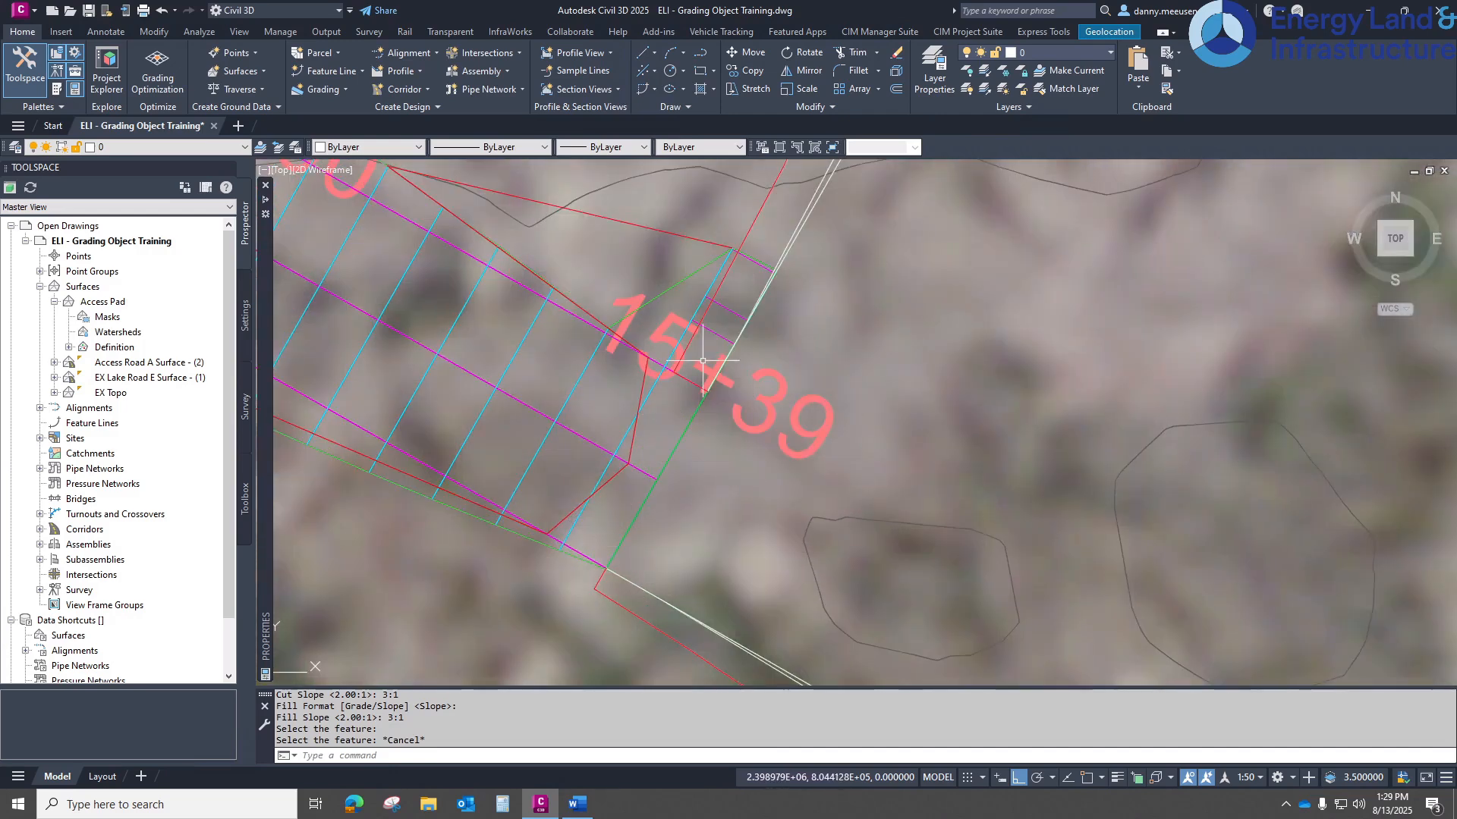
scroll(650, 433, down, 5)
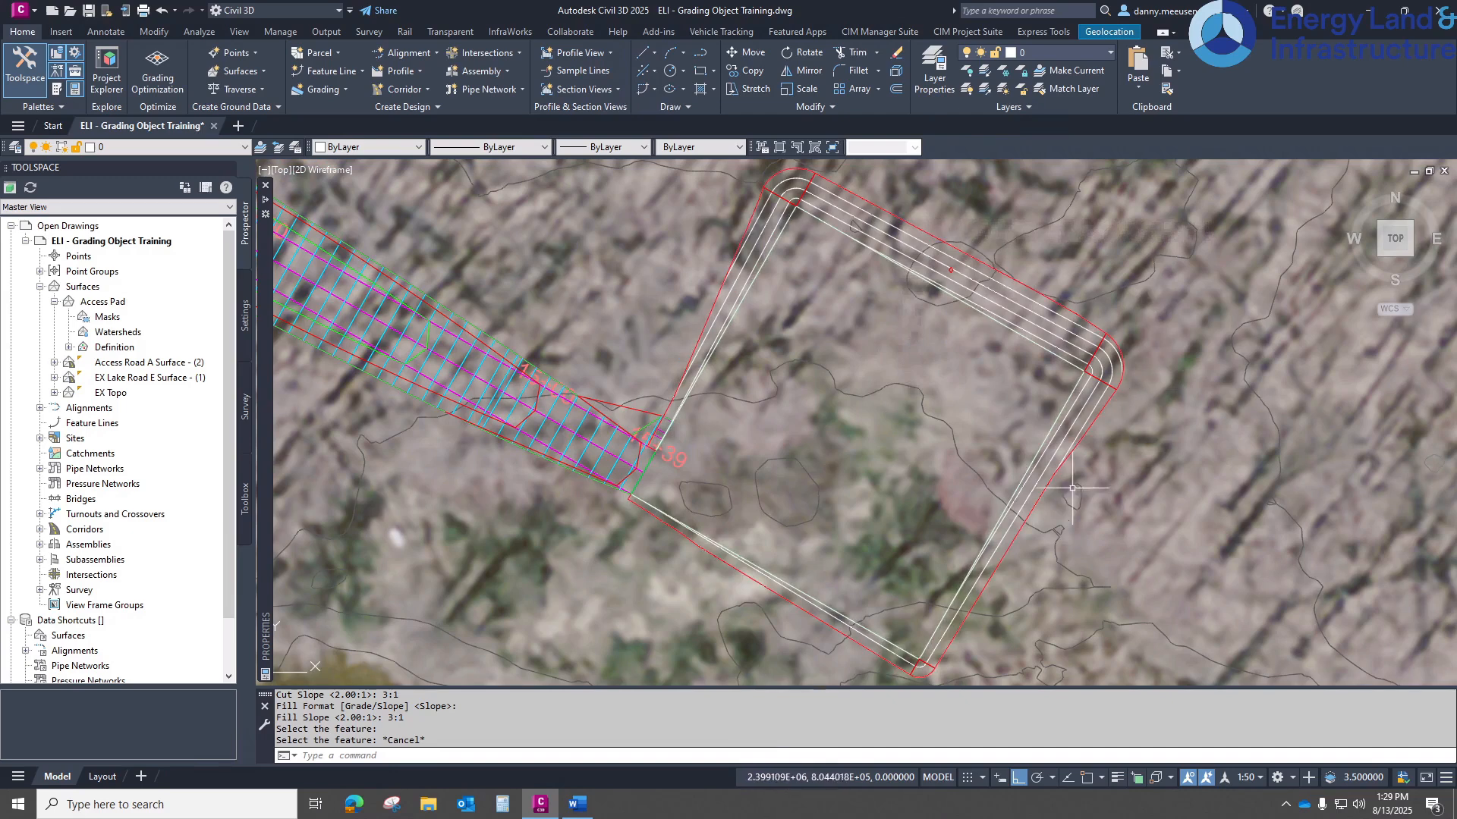
middle_drag(848, 411, 836, 403)
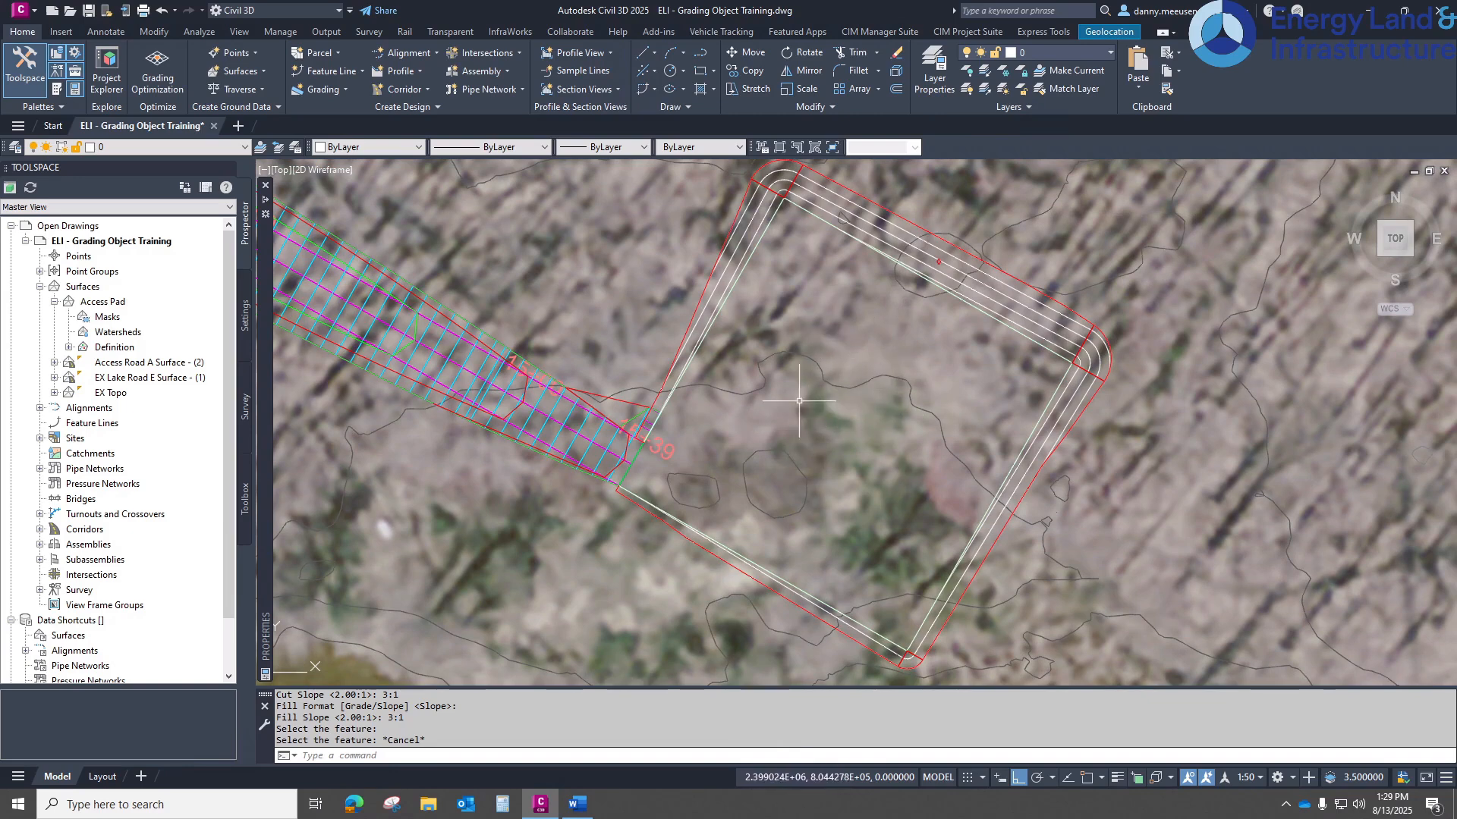
key(Escape)
key(Escape)
key(ctrl+w)
click(829, 225)
- Create a grading infill inside the area enclosed by the access pad feature line
click(23, 32)
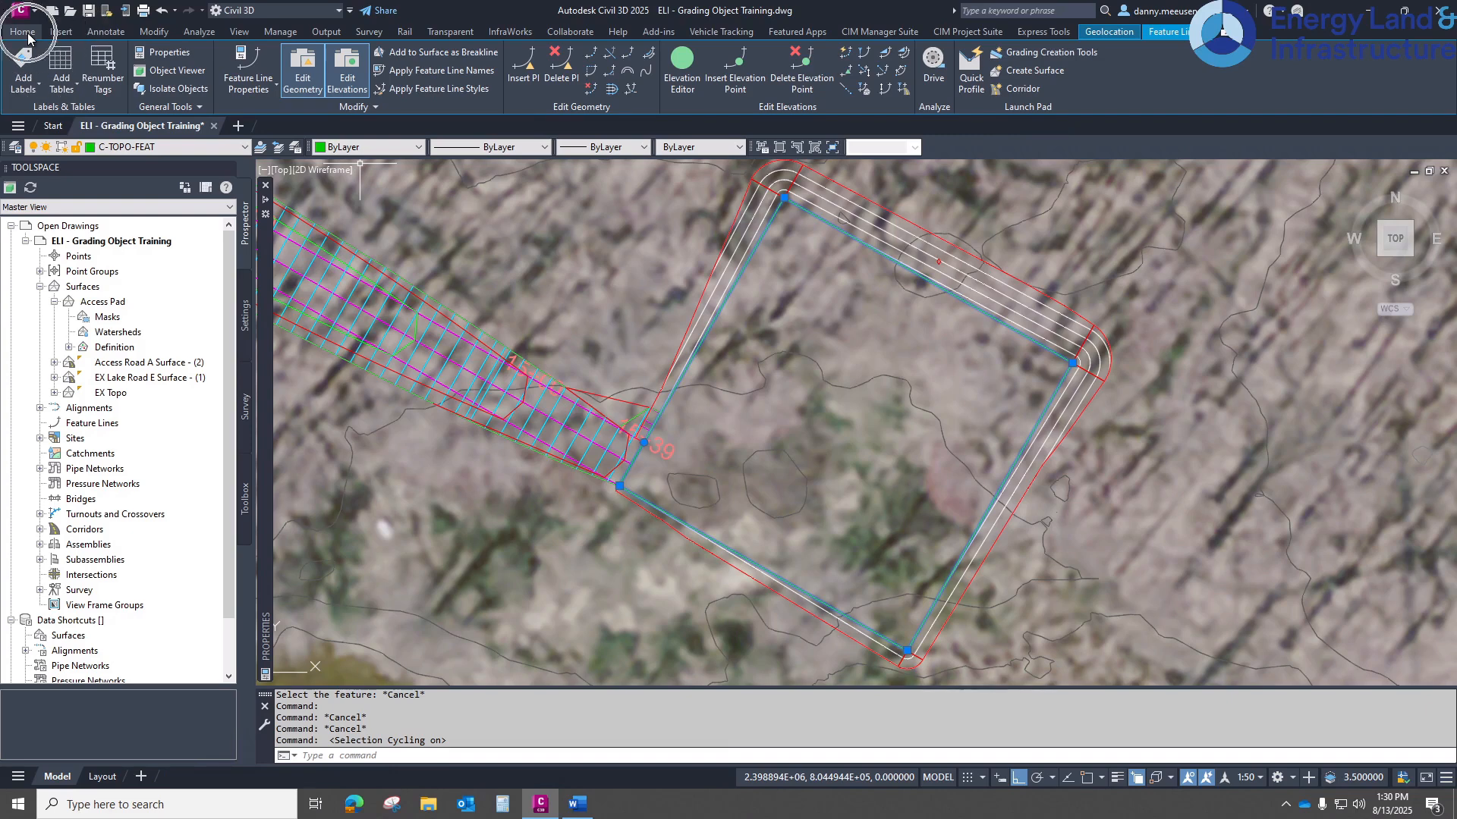
click(319, 89)
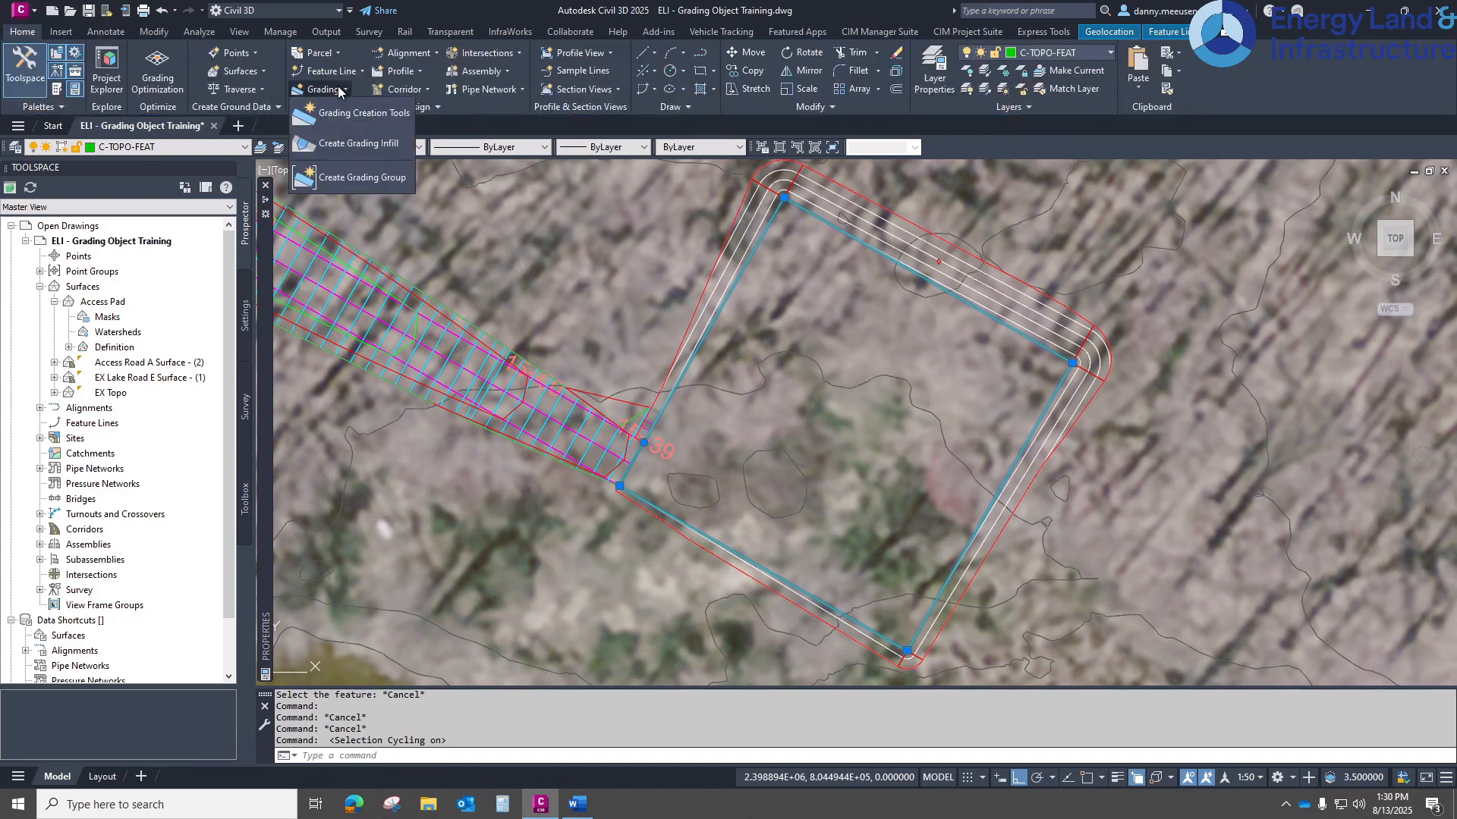
click(347, 144)
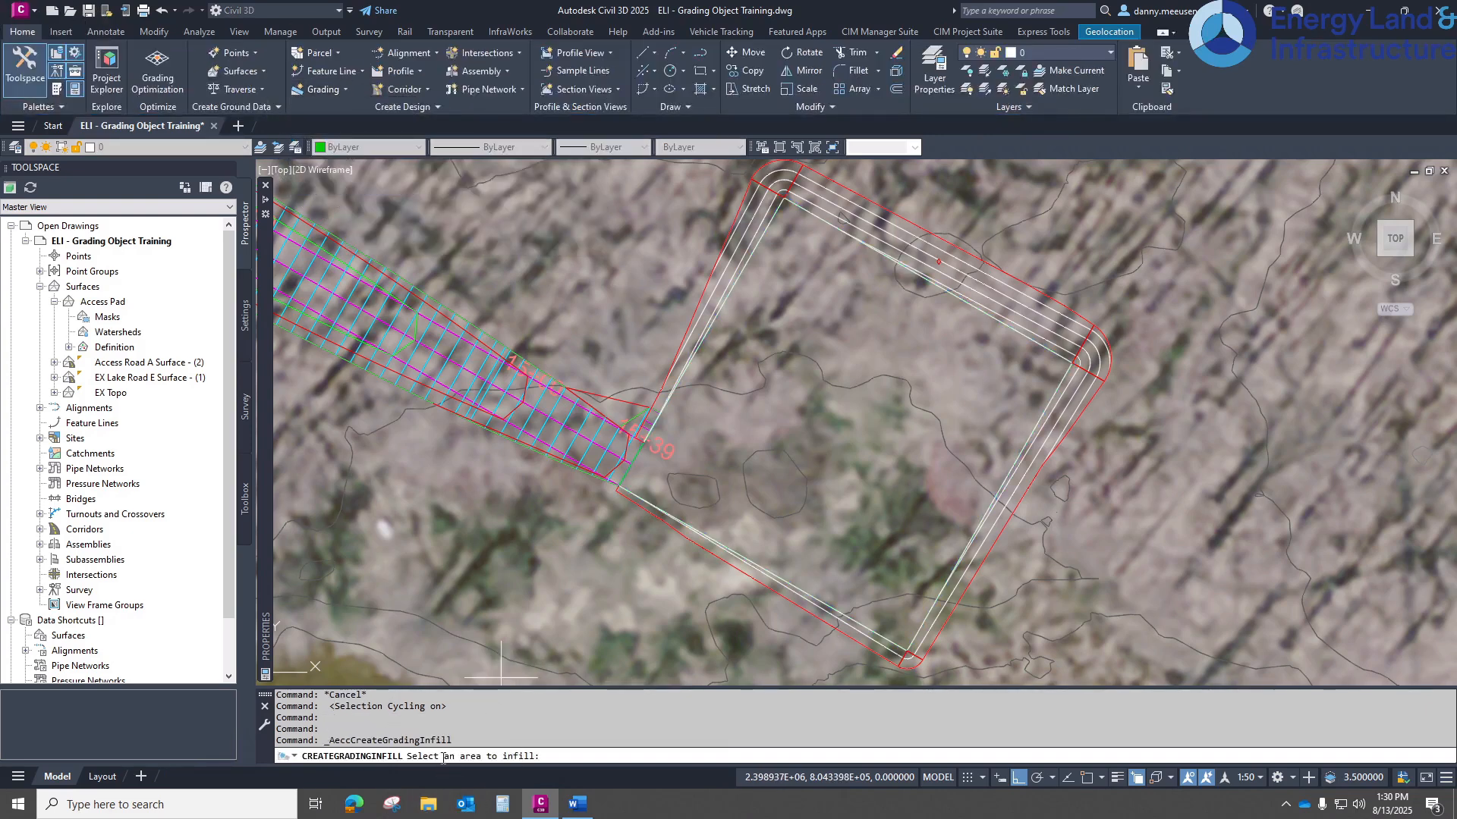
click(855, 408)
key(Return)
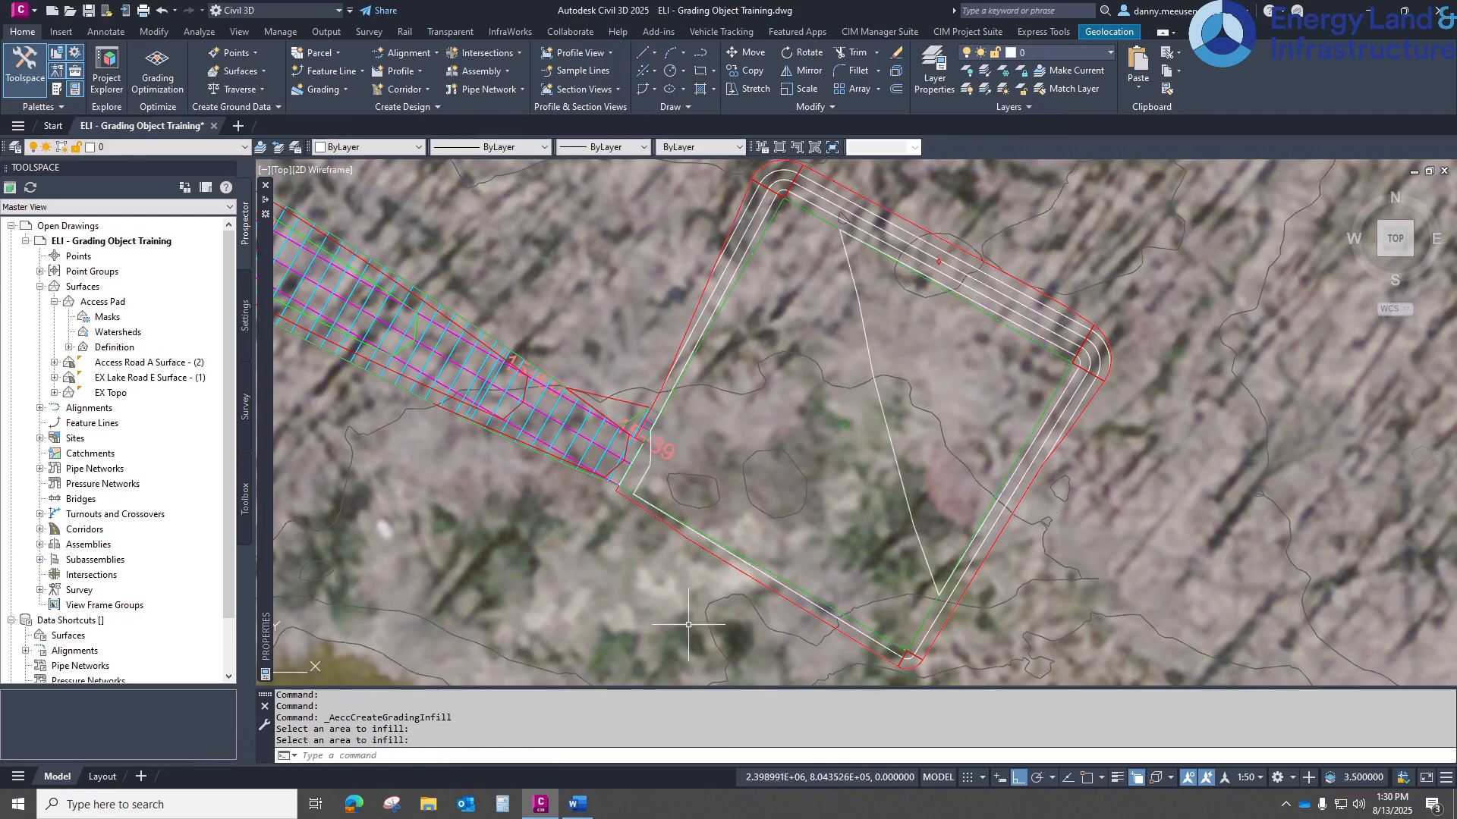
- Select the access pad feature line again and open it in the Elevation Editor
scroll(814, 419, down, 2)
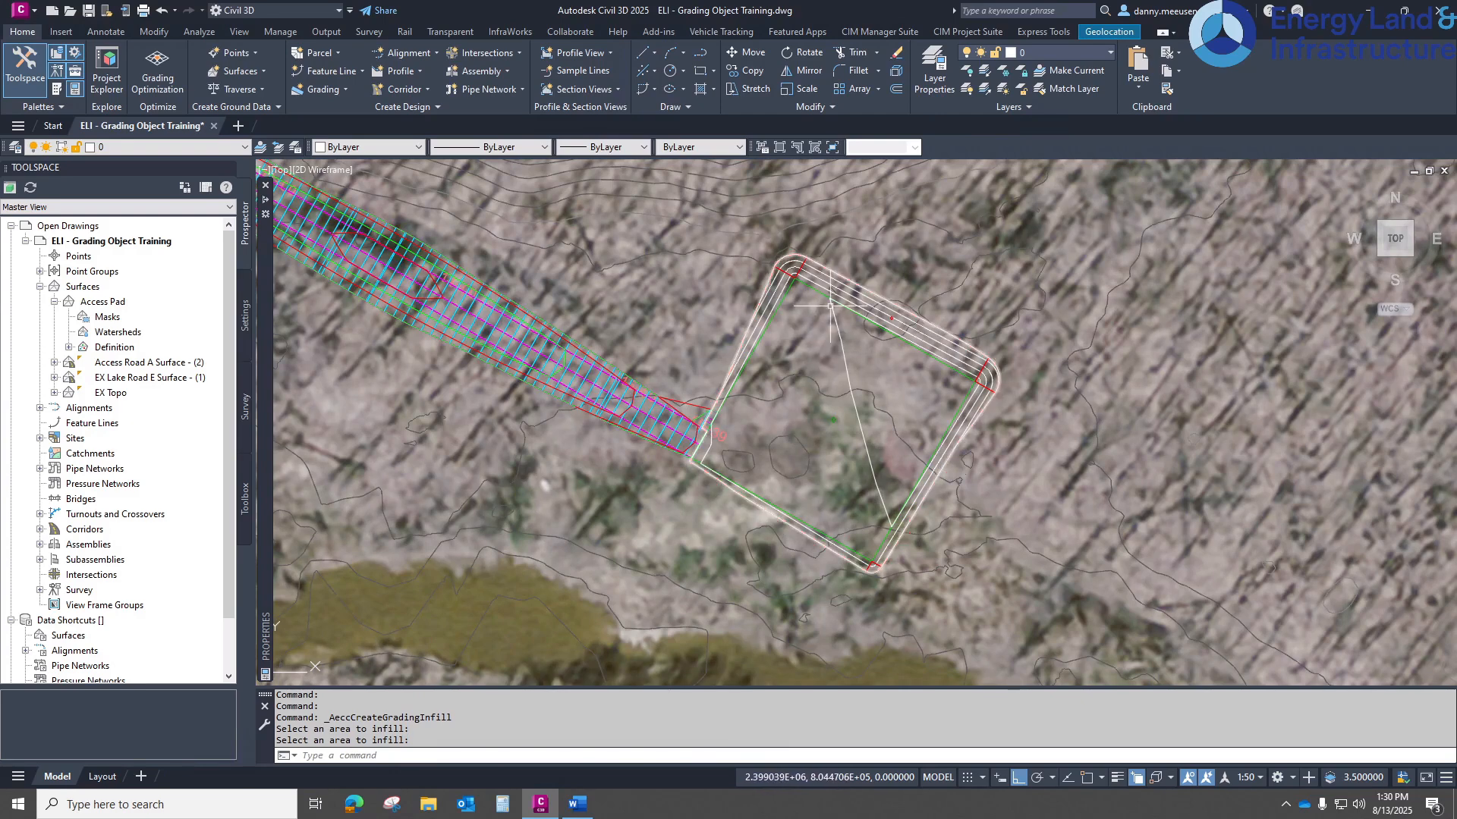
scroll(835, 296, up, 2)
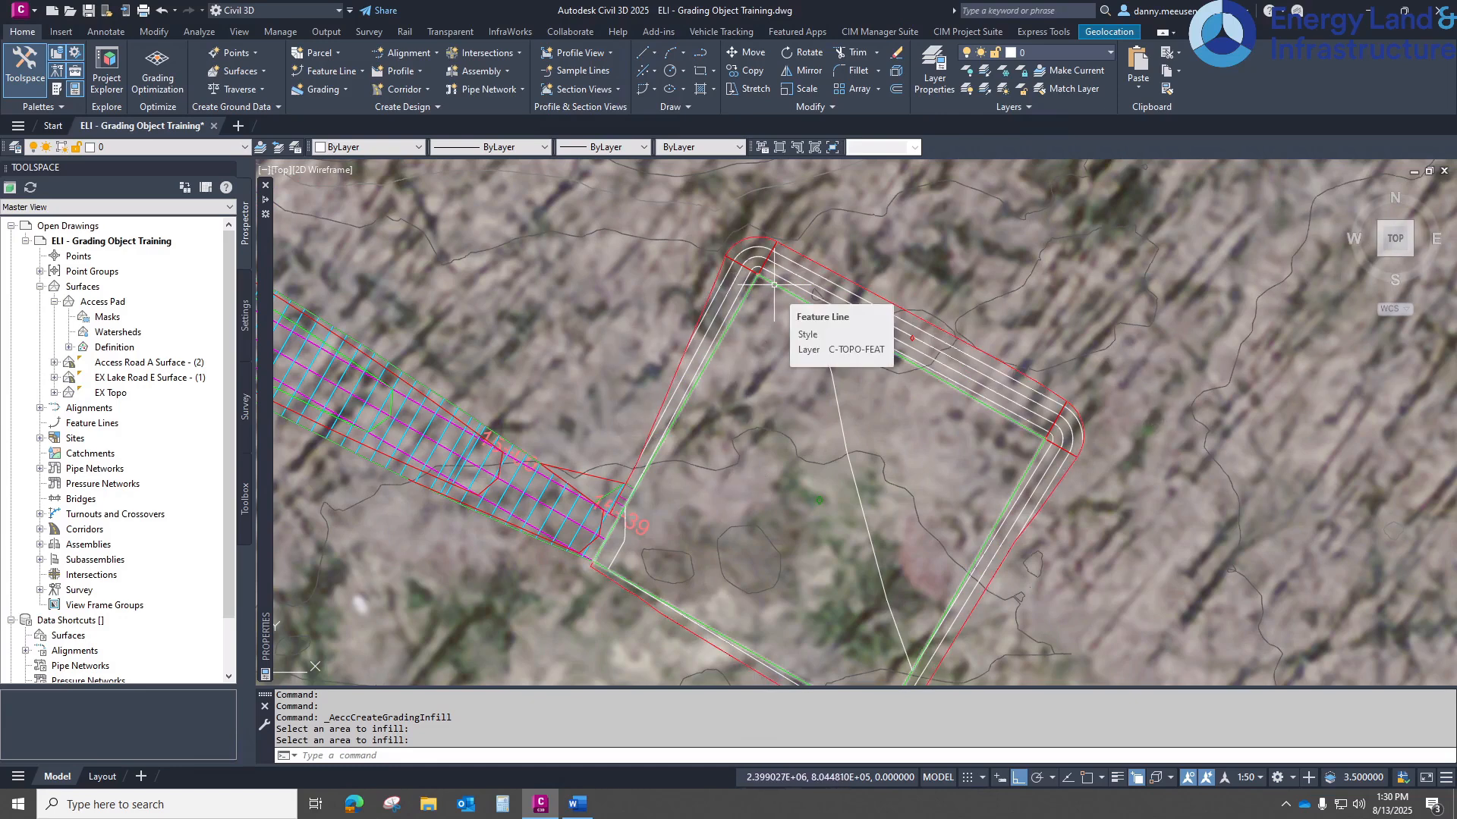
middle_drag(1009, 453, 1003, 355)
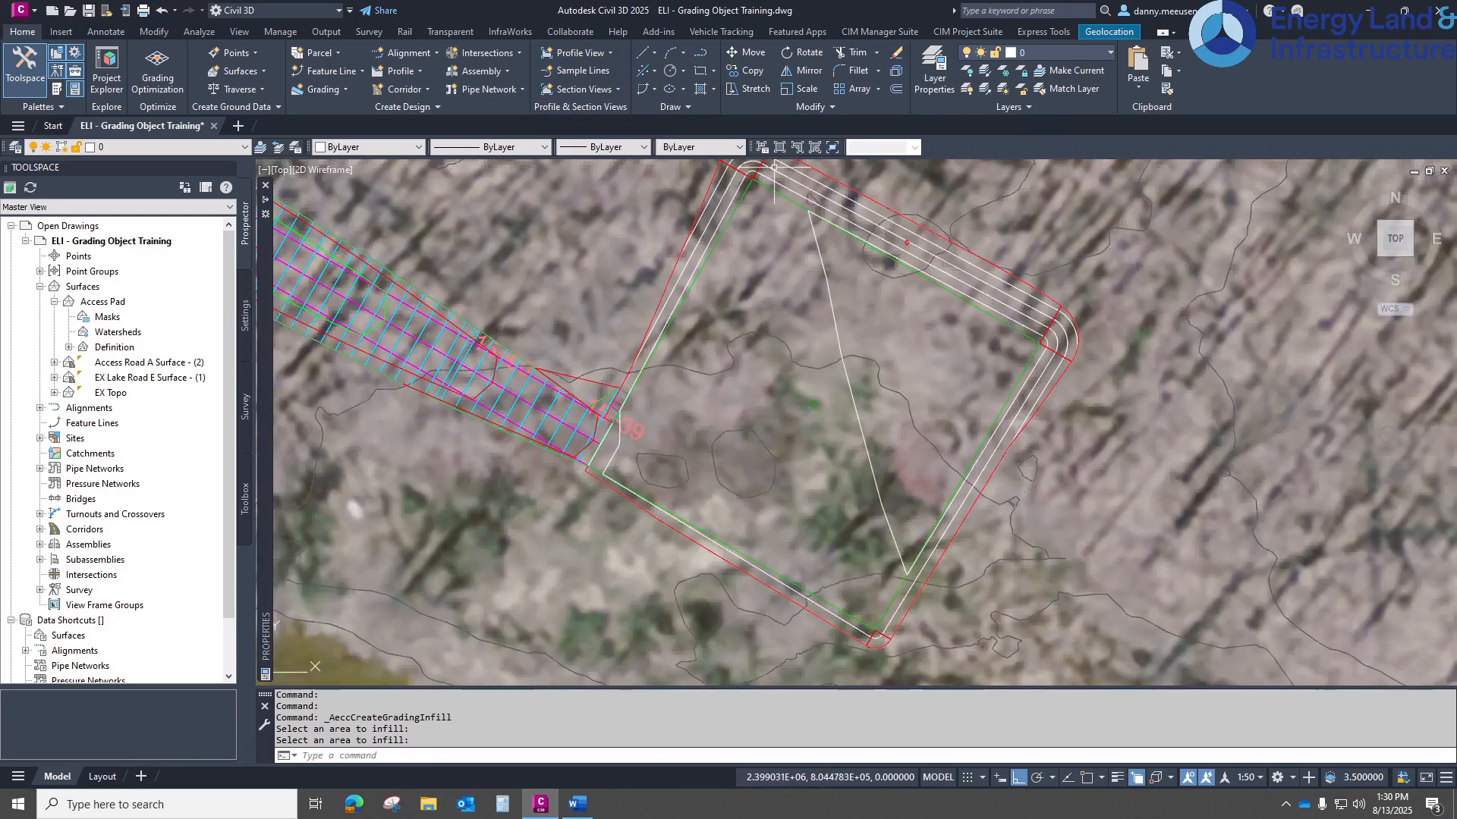
middle_drag(829, 302, 781, 348)
click(815, 289)
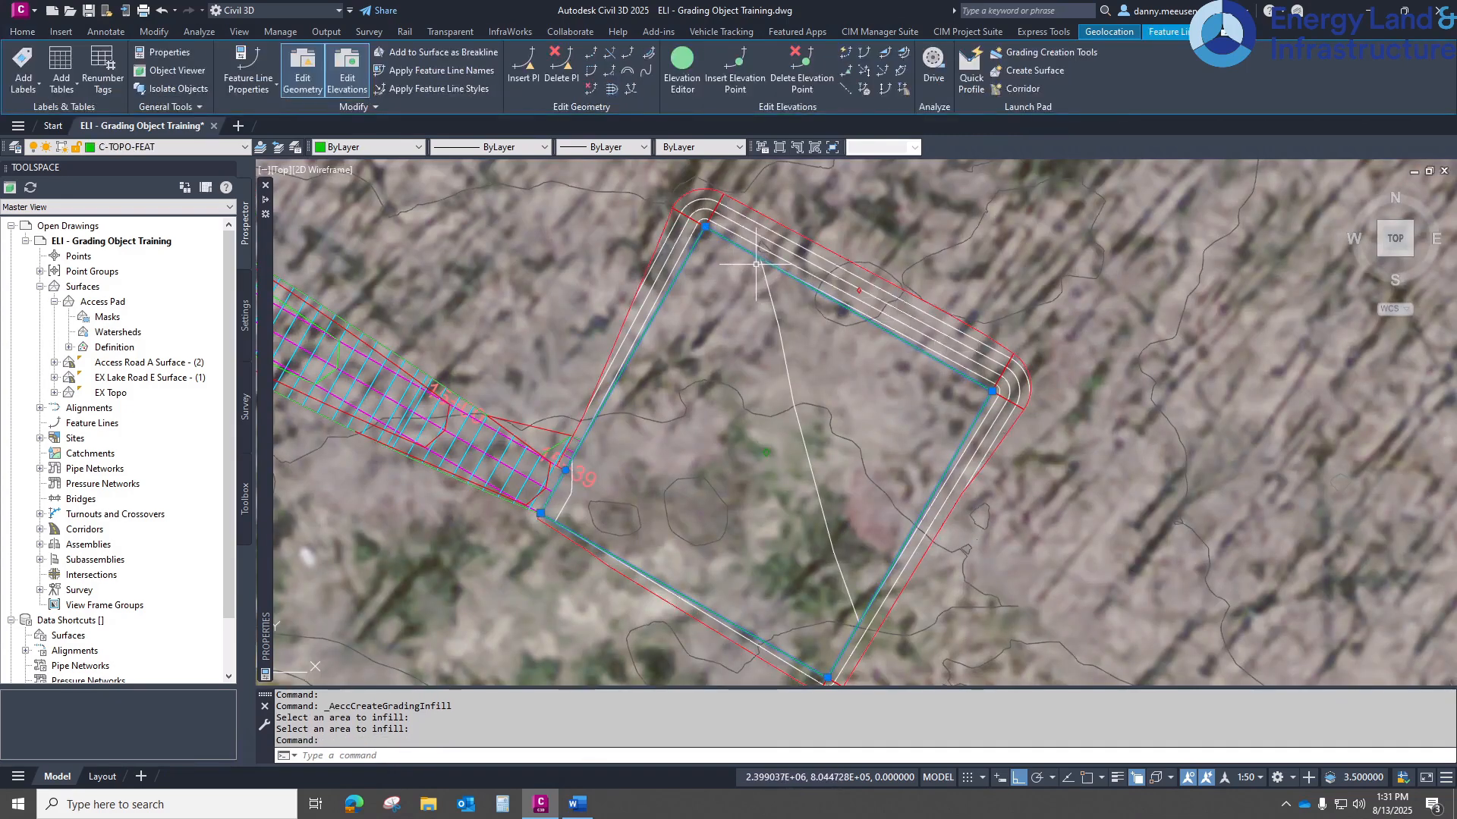
click(697, 92)
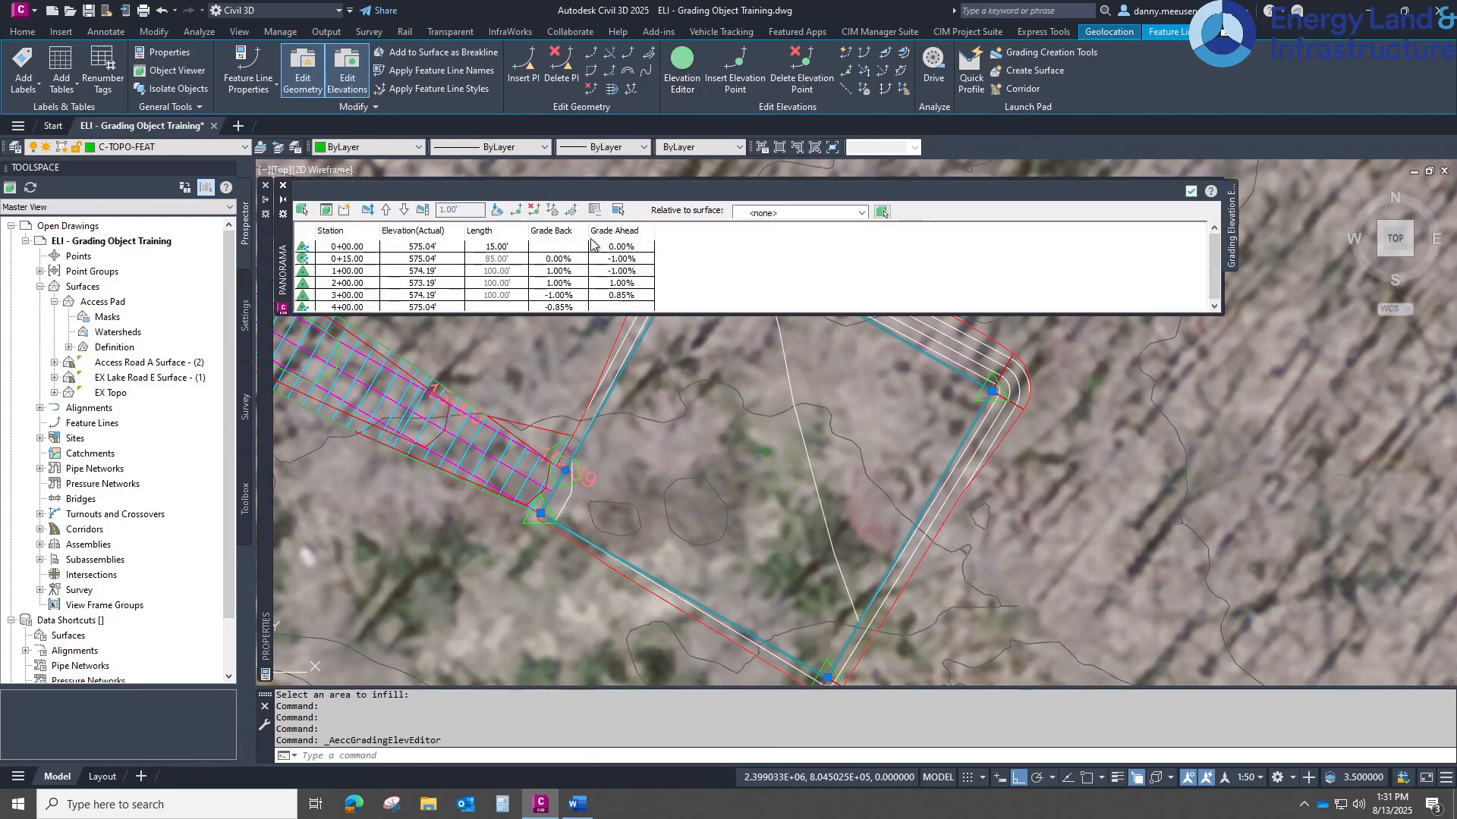
- Set the feature line's grade ahead at station 1+00.00 to 1% and check the Access Pad surface's automatic rebuild option
click(351, 272)
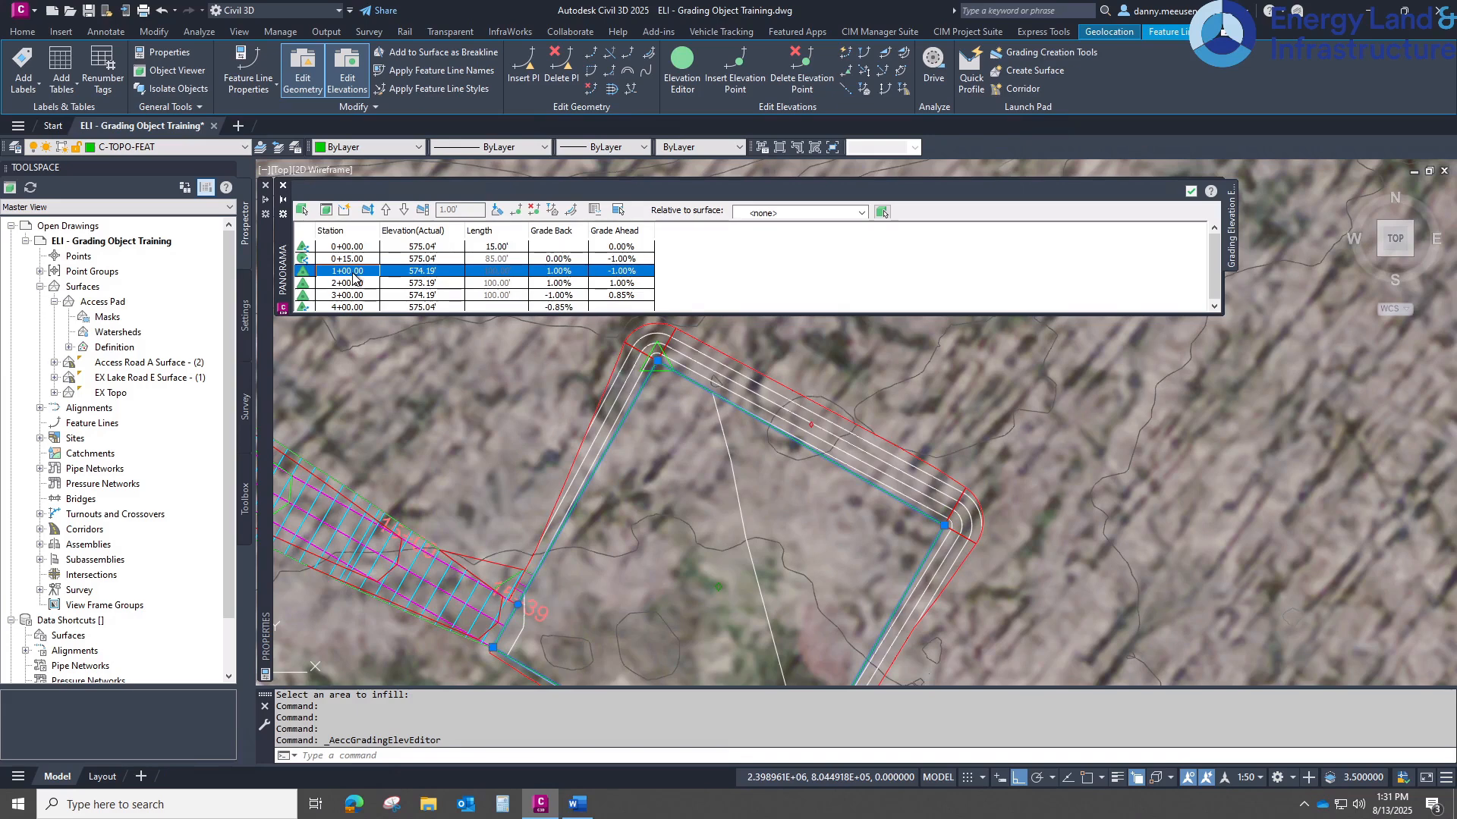
click(357, 284)
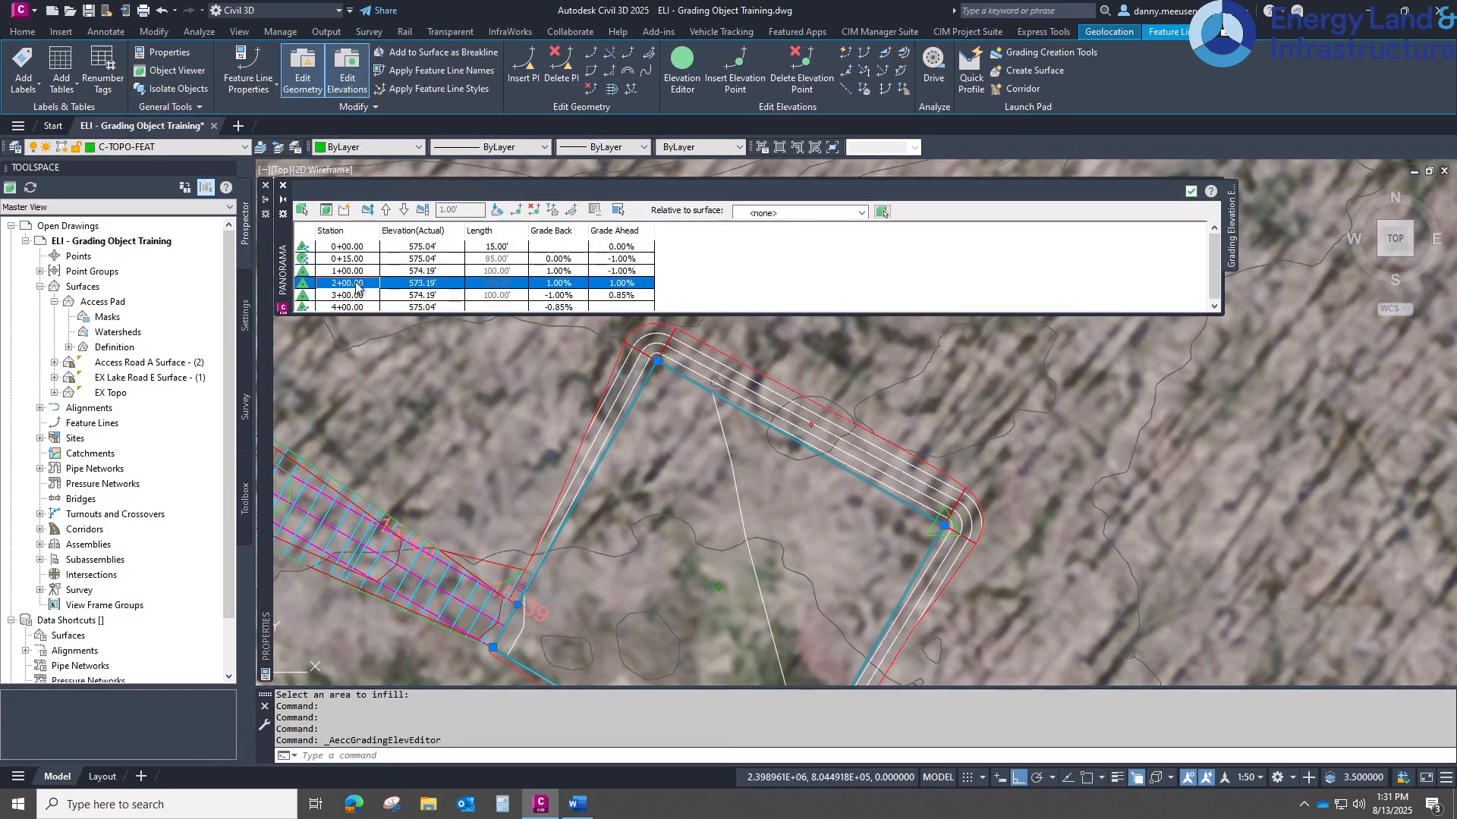
double_click(630, 271)
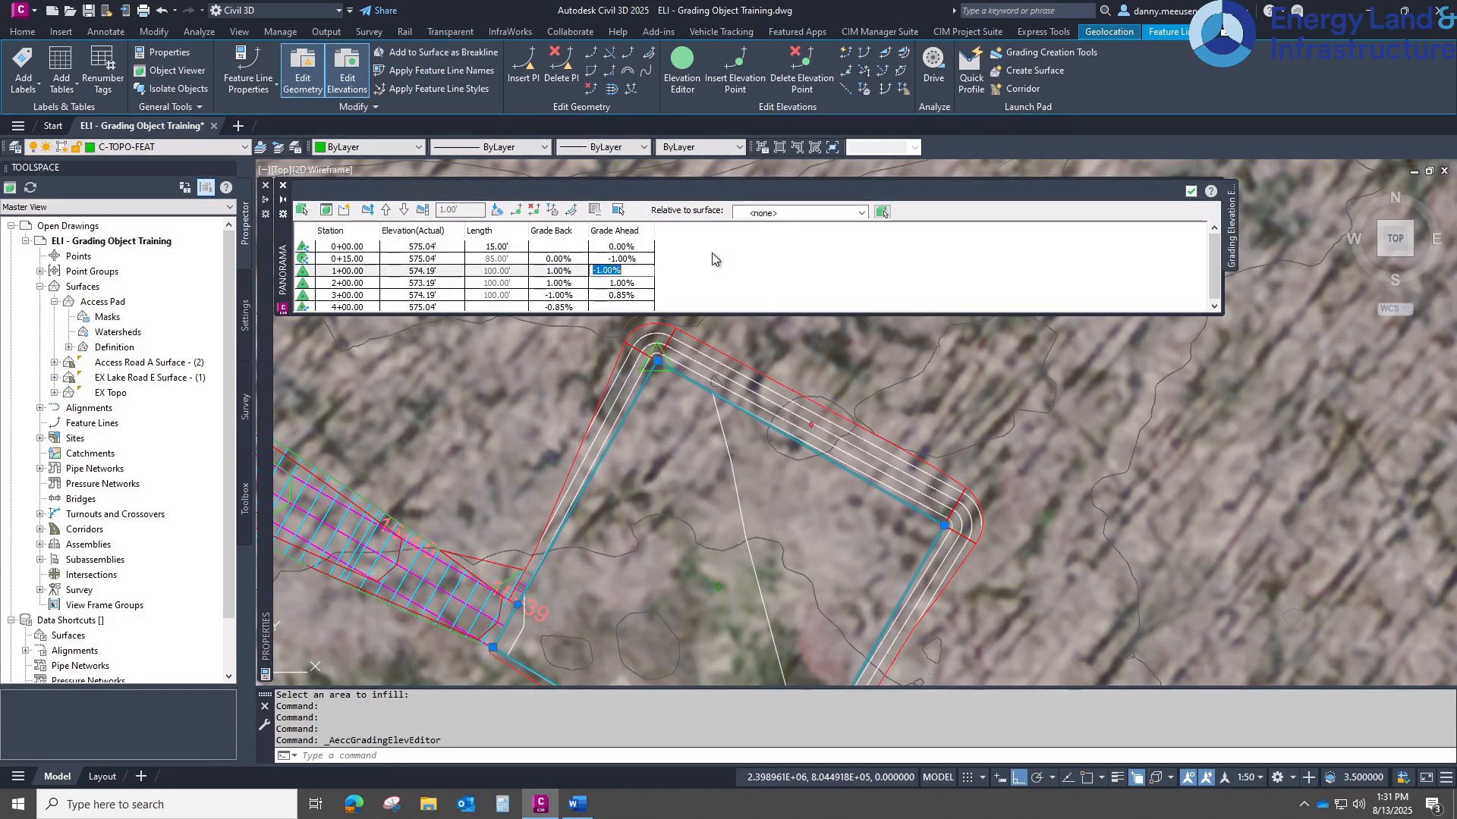
text(1)
key(Return)
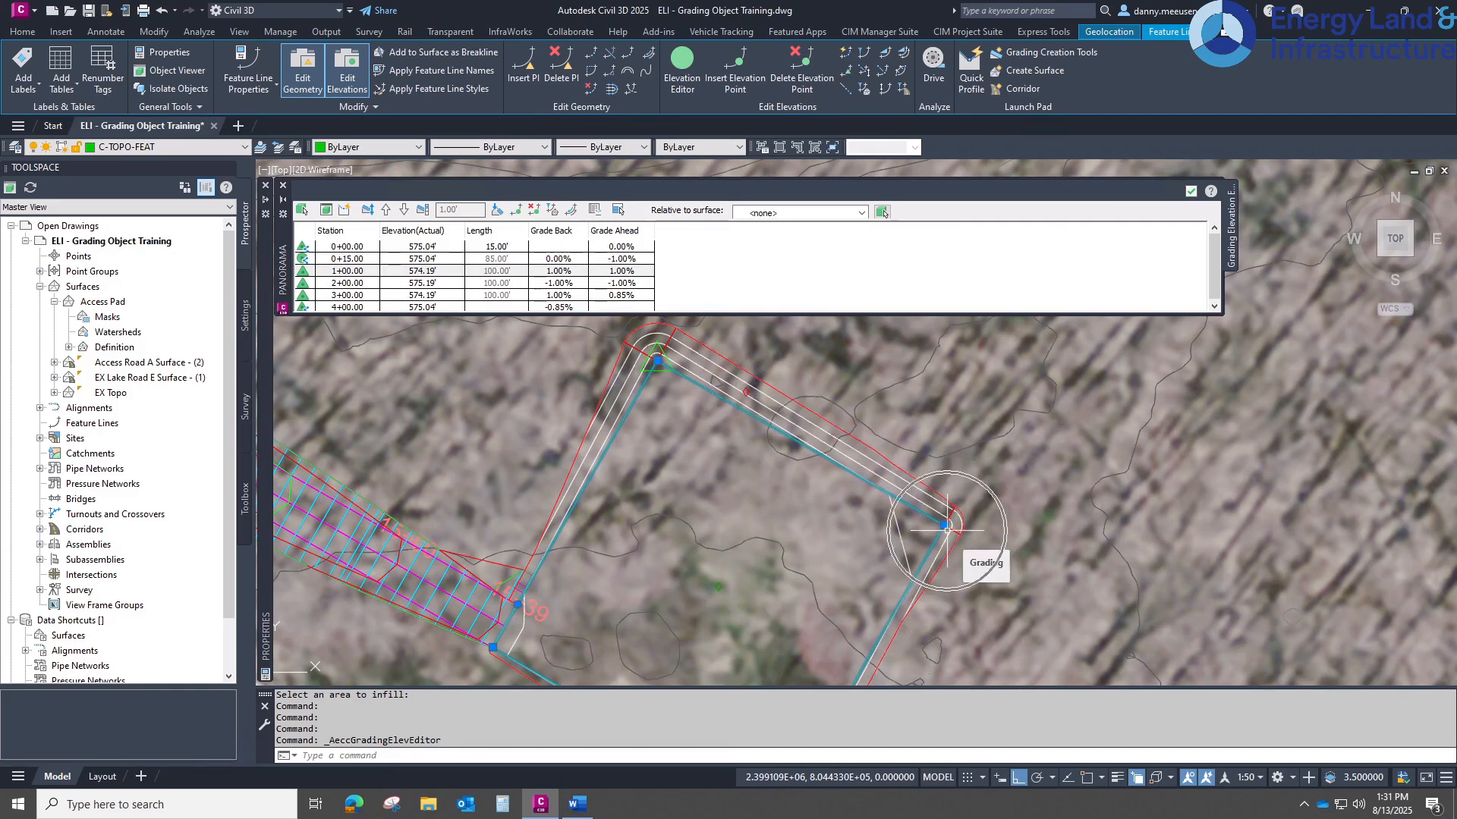
right_click(99, 303)
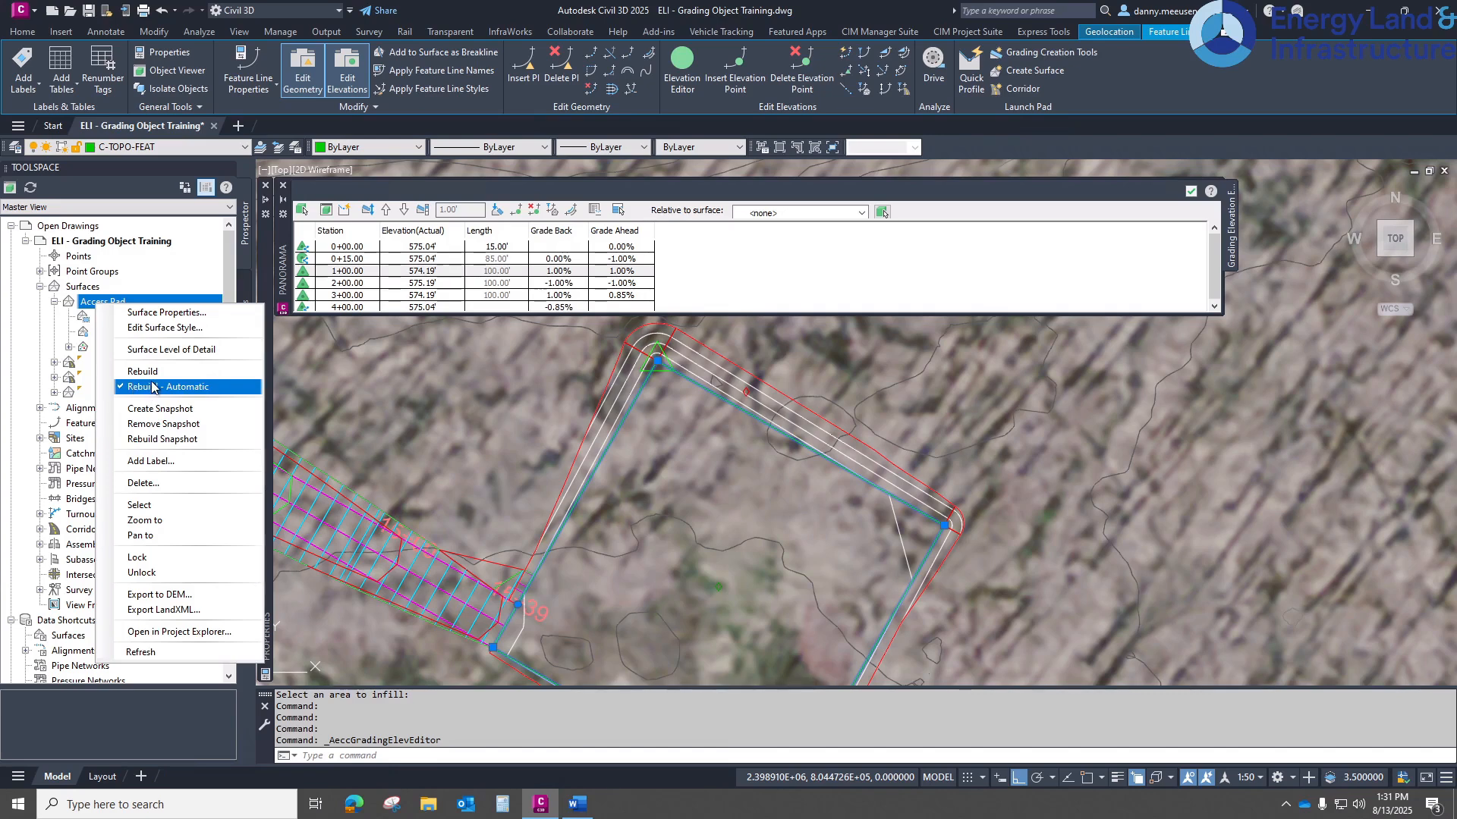
click(629, 465)
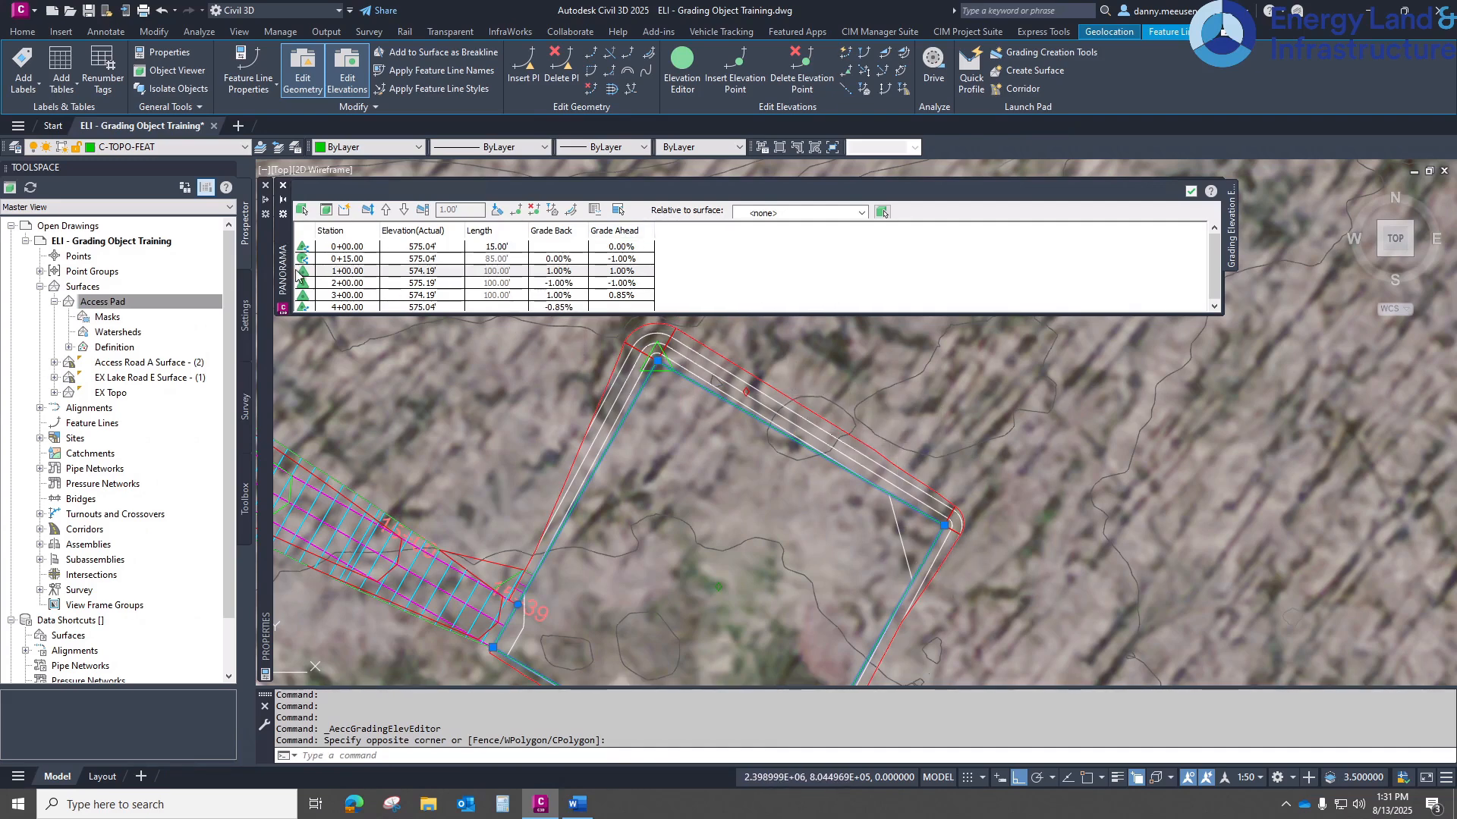
- Set the pad feature line's grade ahead at station 1+00.00 to -1.5%
click(574, 280)
click(632, 273)
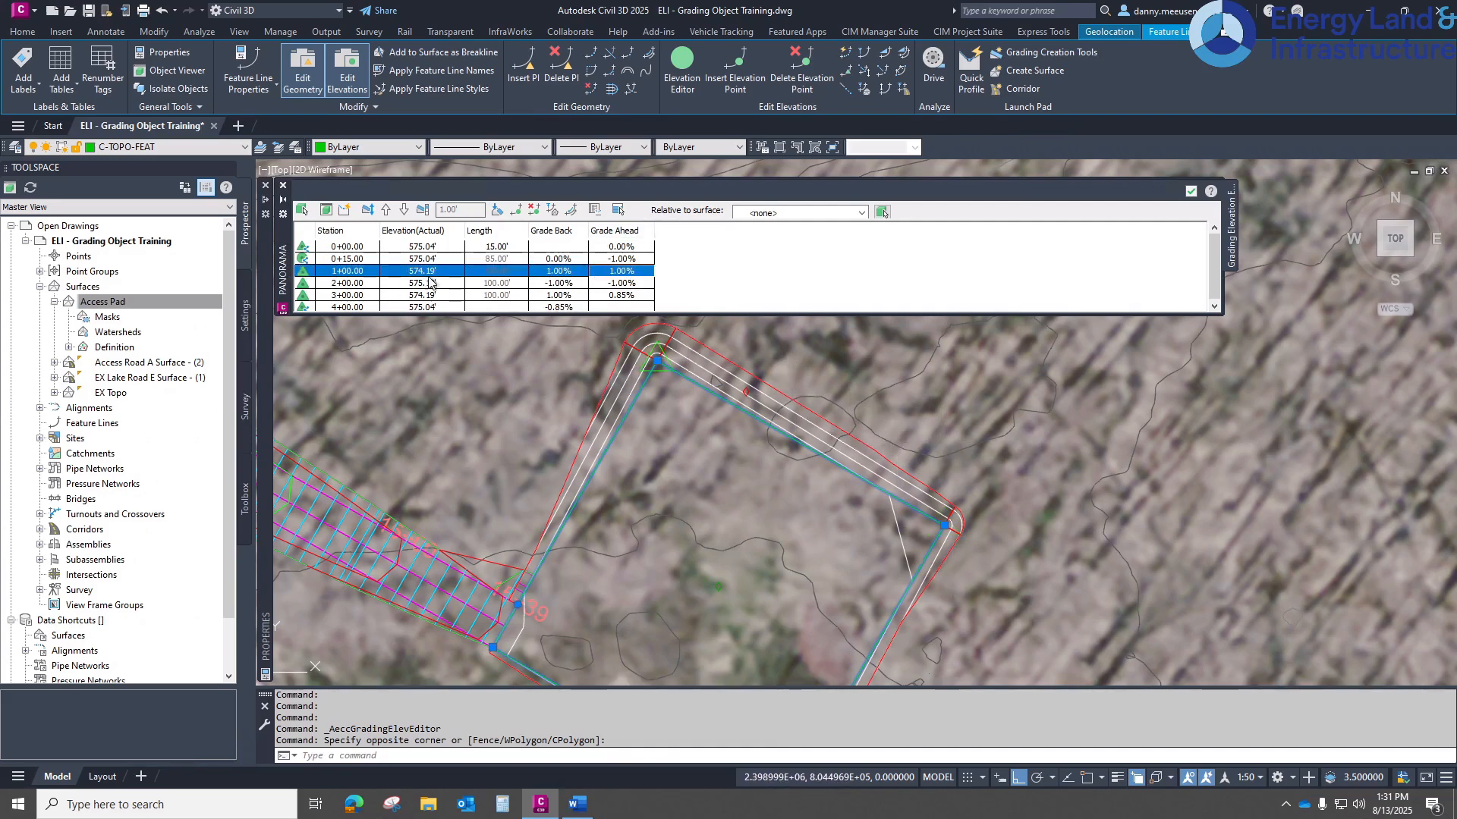
click(641, 274)
text(-)
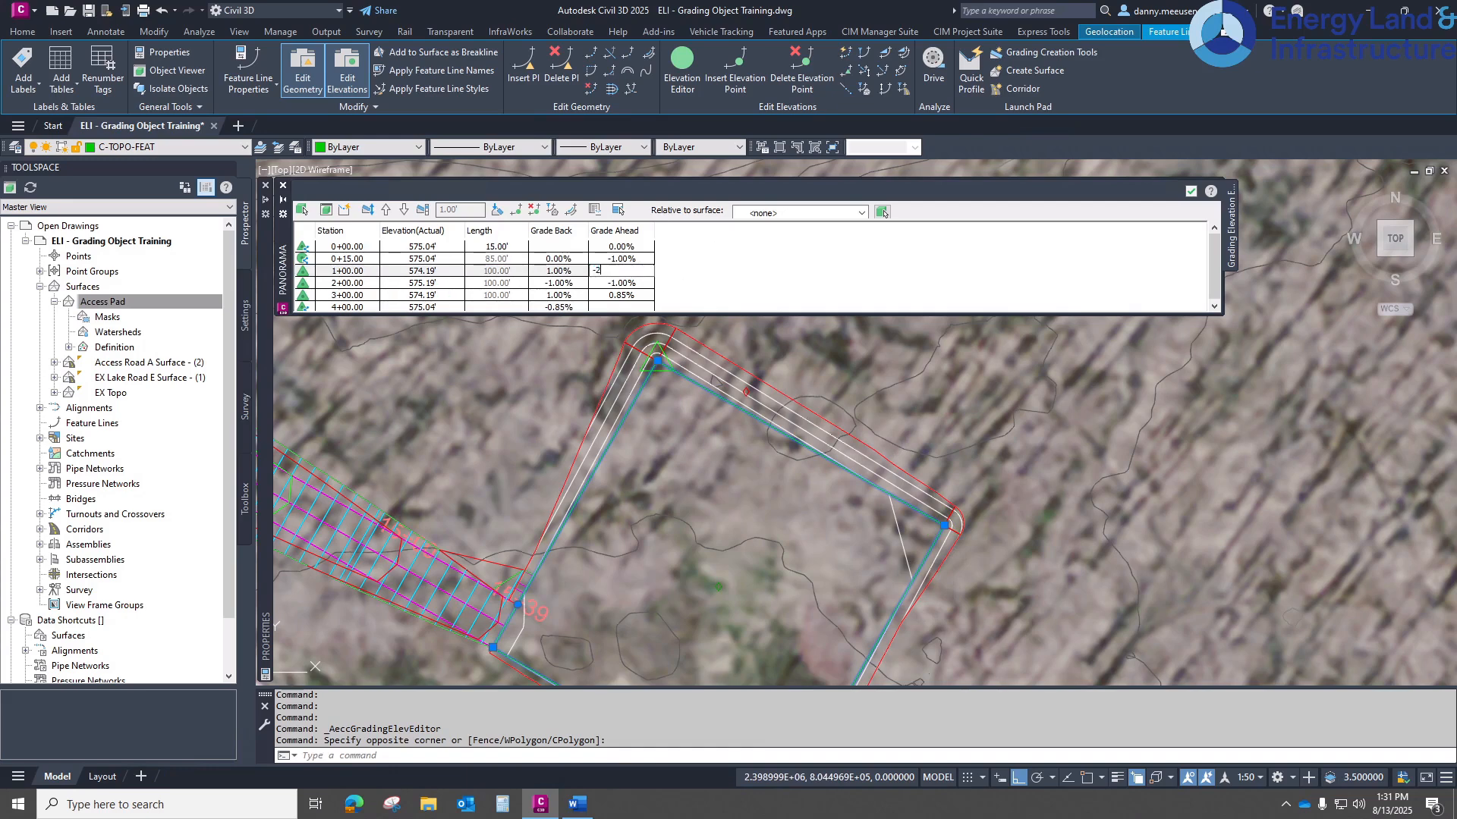
text(1.5)
key(Return)
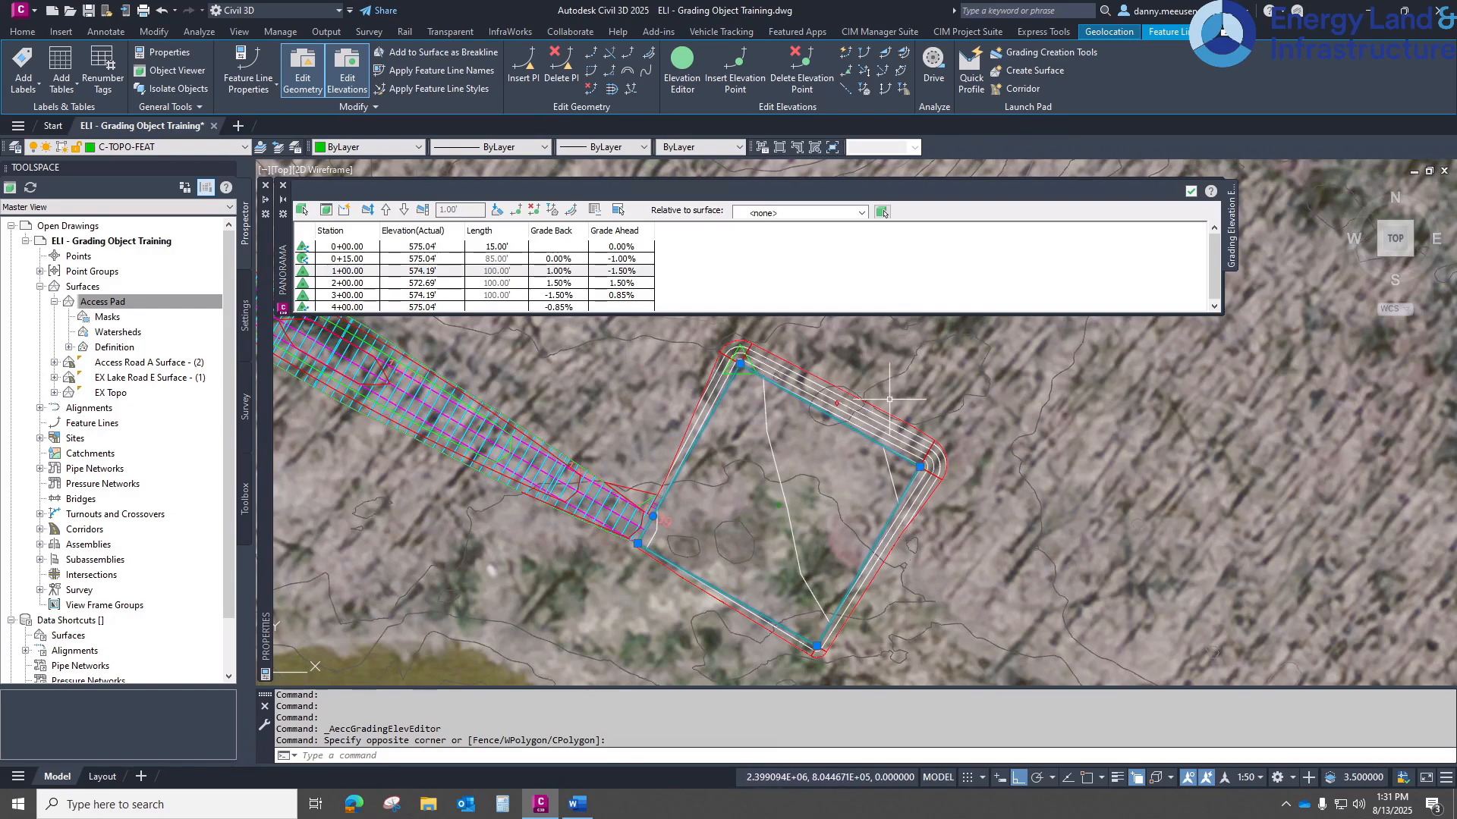
- Add the pad surface and the existing-ground TIN surface to the selection and open them in the Object Viewer
click(879, 568)
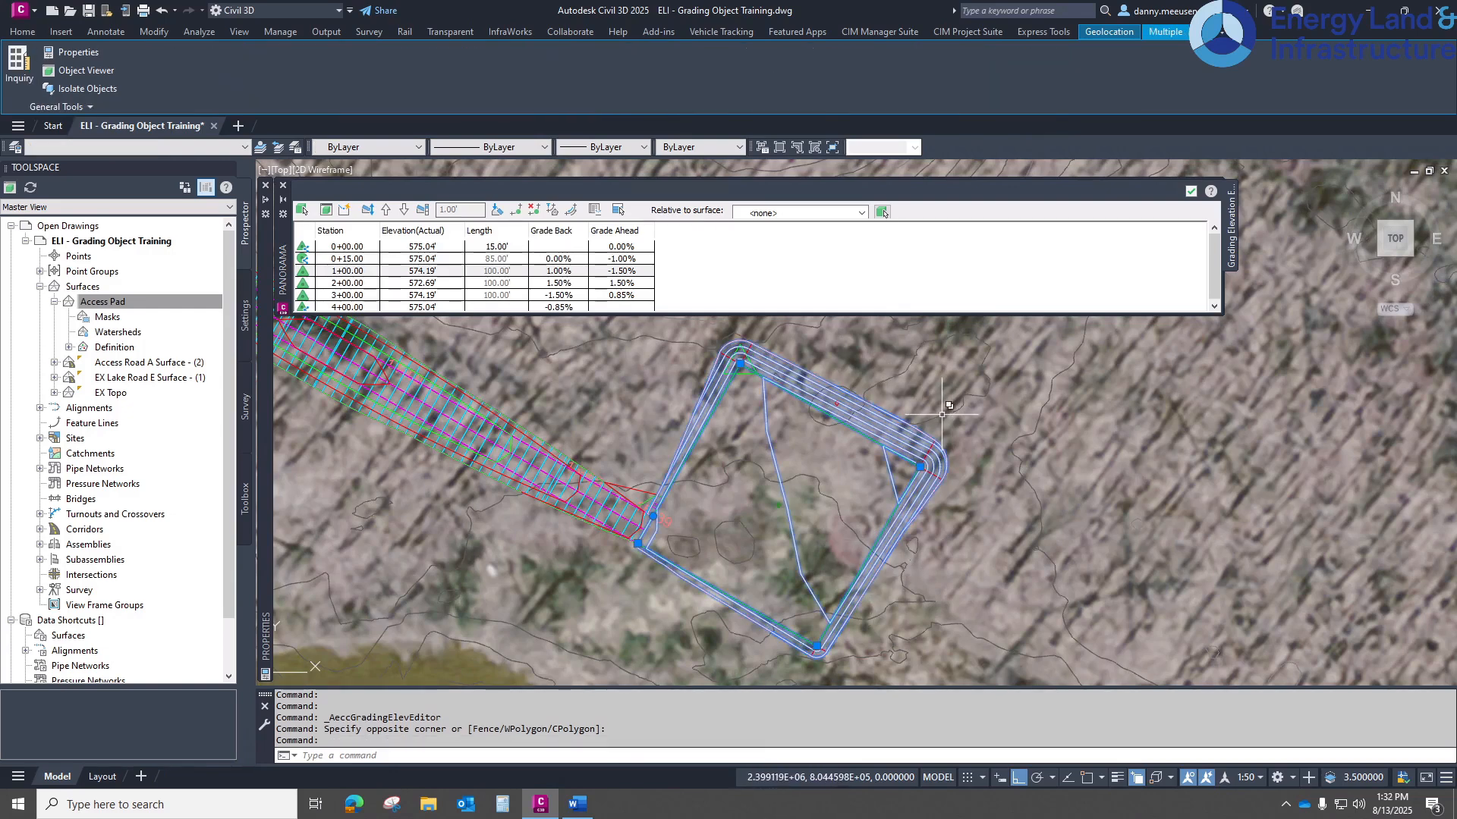
click(941, 415)
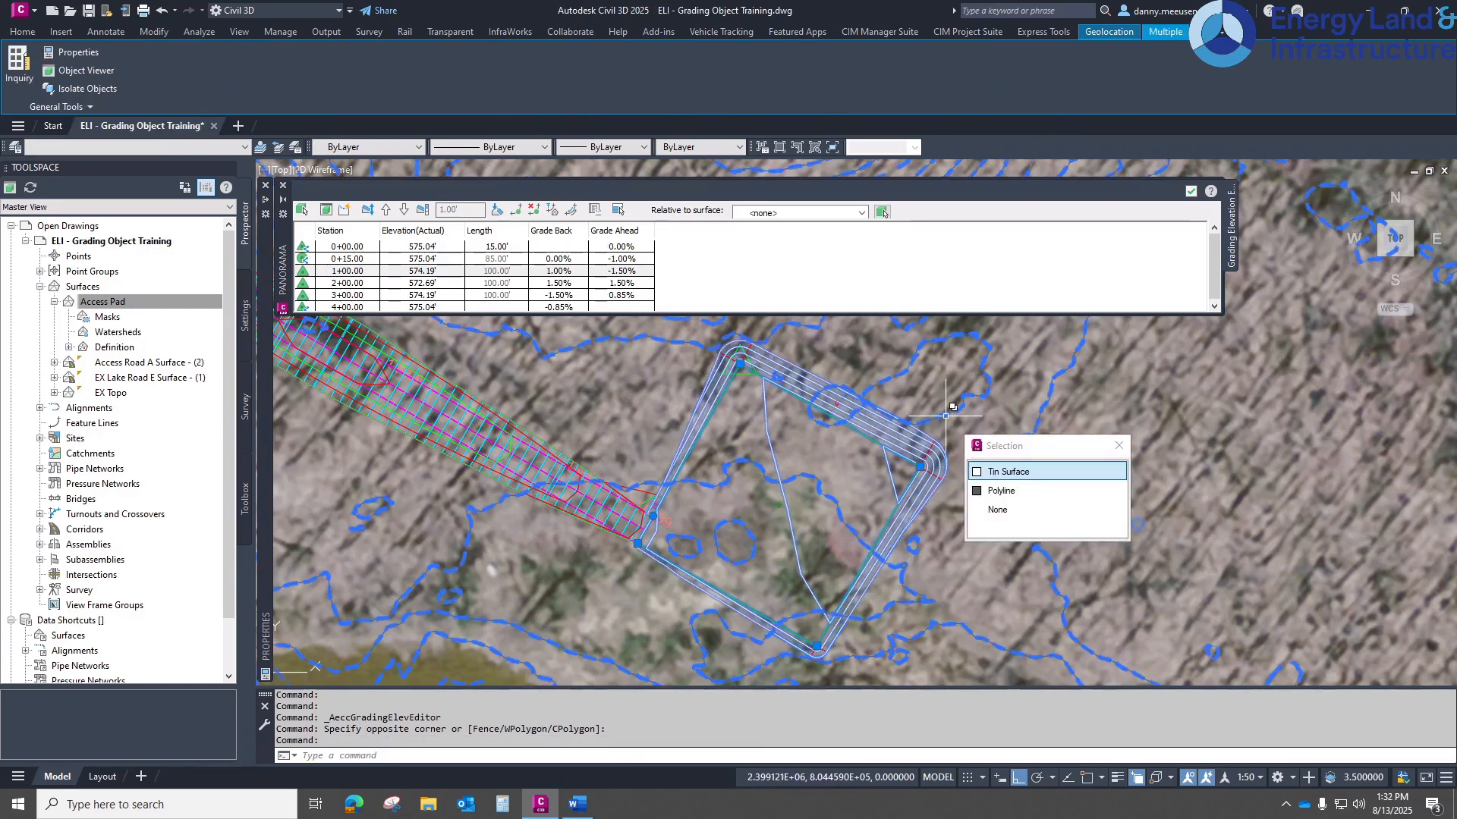
click(995, 471)
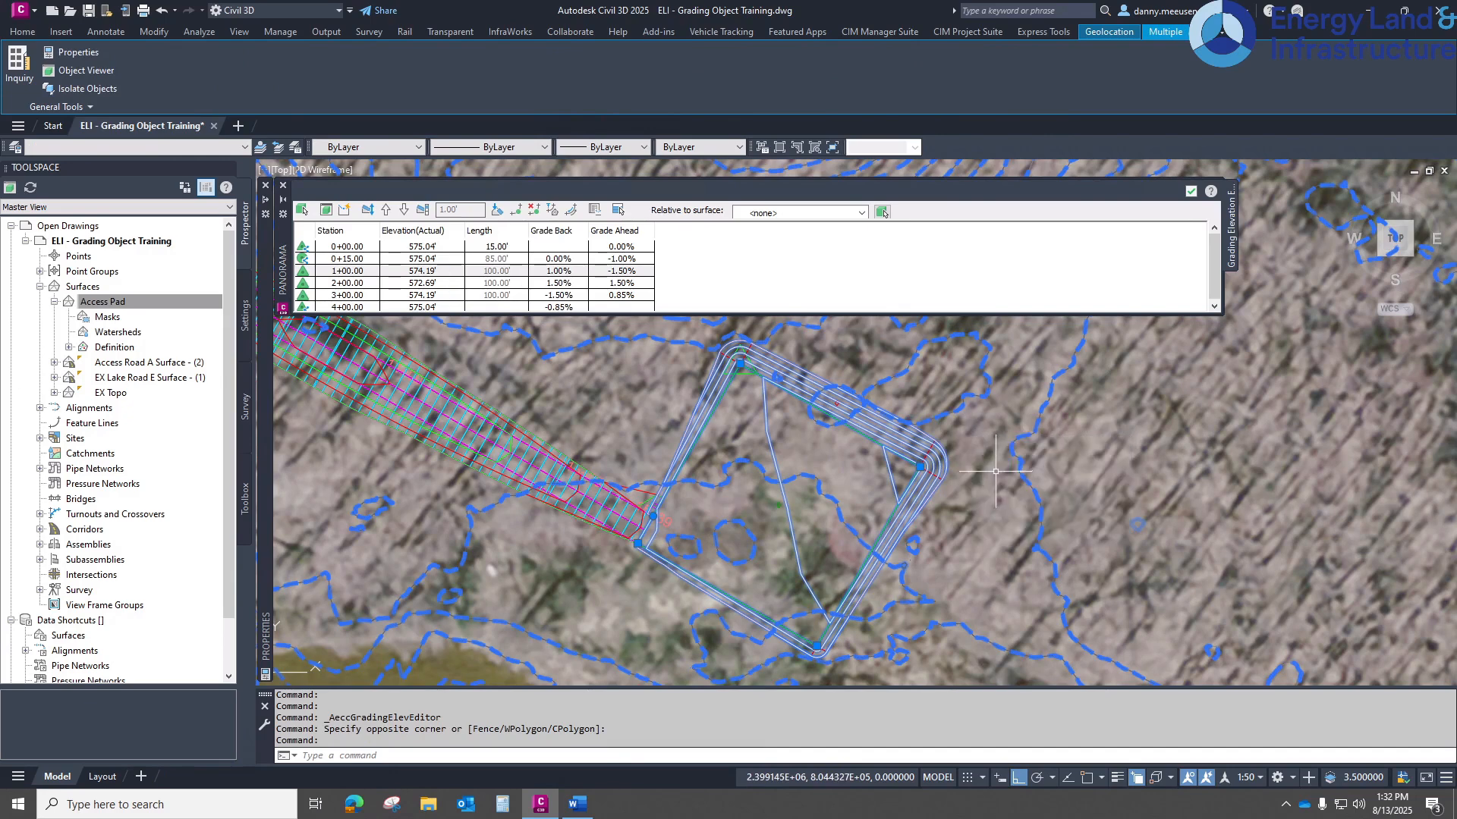
click(70, 71)
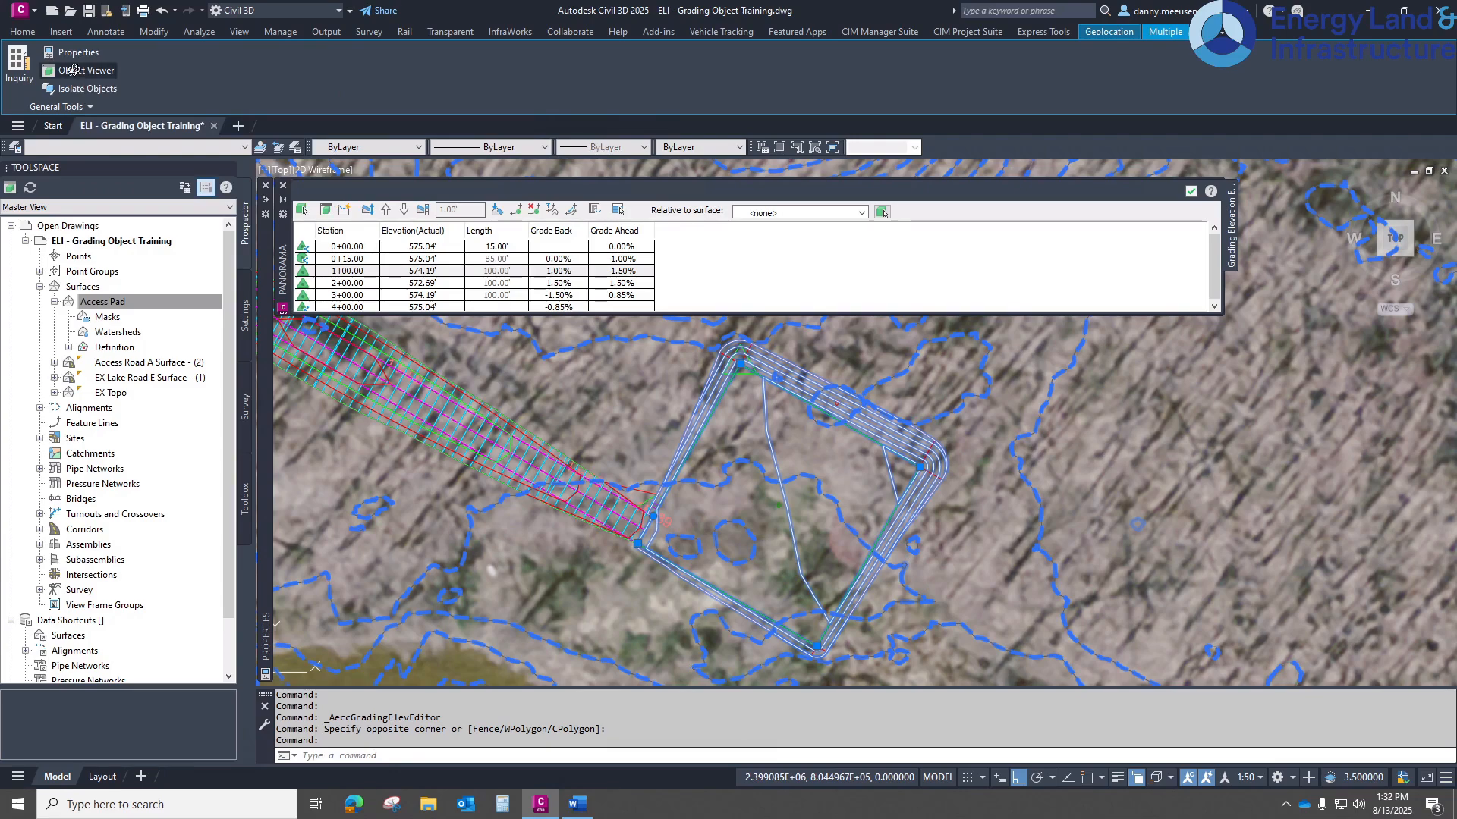
- Enlarge the Object Viewer and examine the pad grading against the existing ground up close from a southeast 3D view
drag(736, 239, 521, 142)
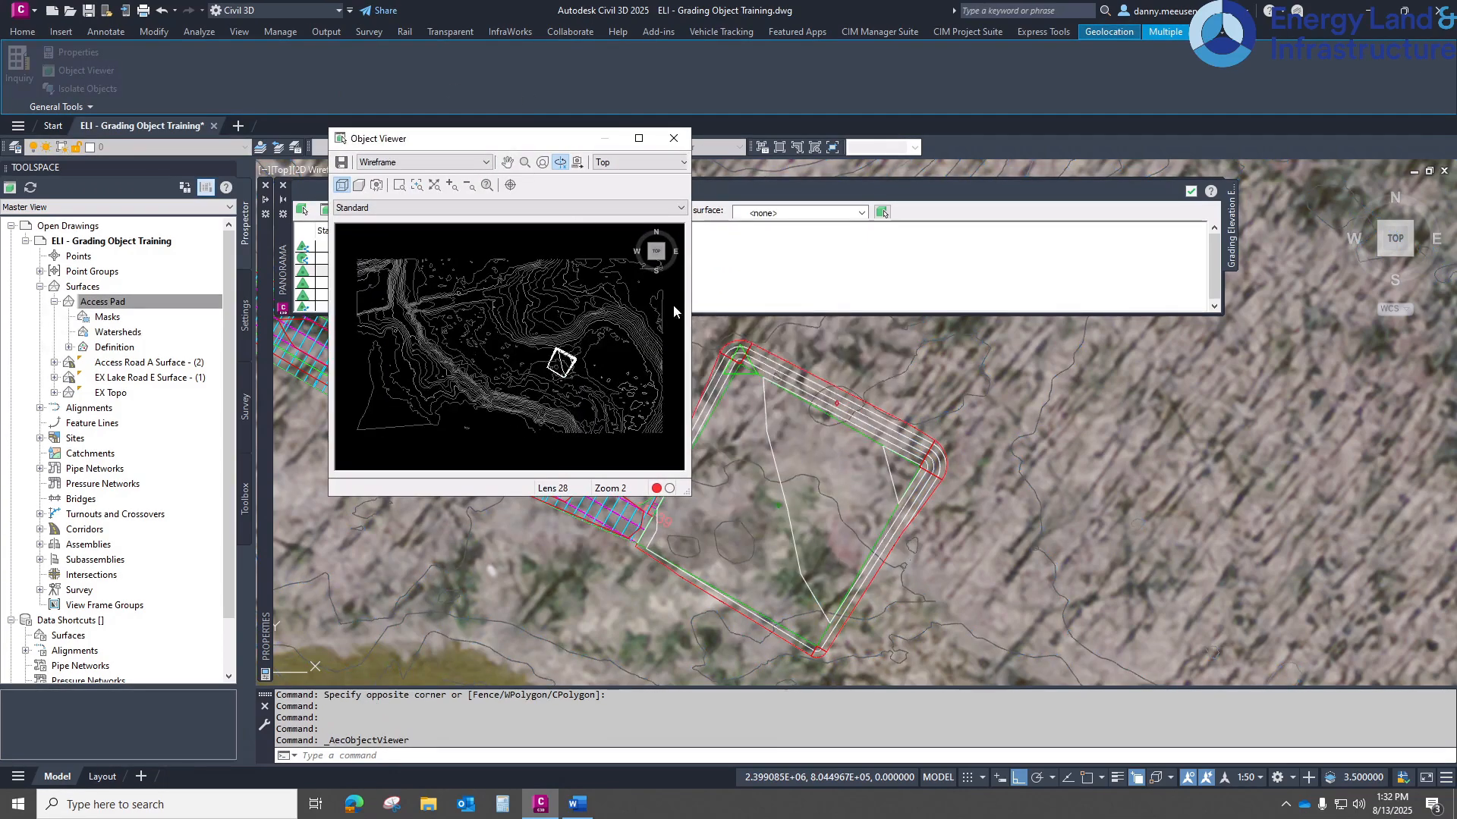
drag(682, 494, 1223, 656)
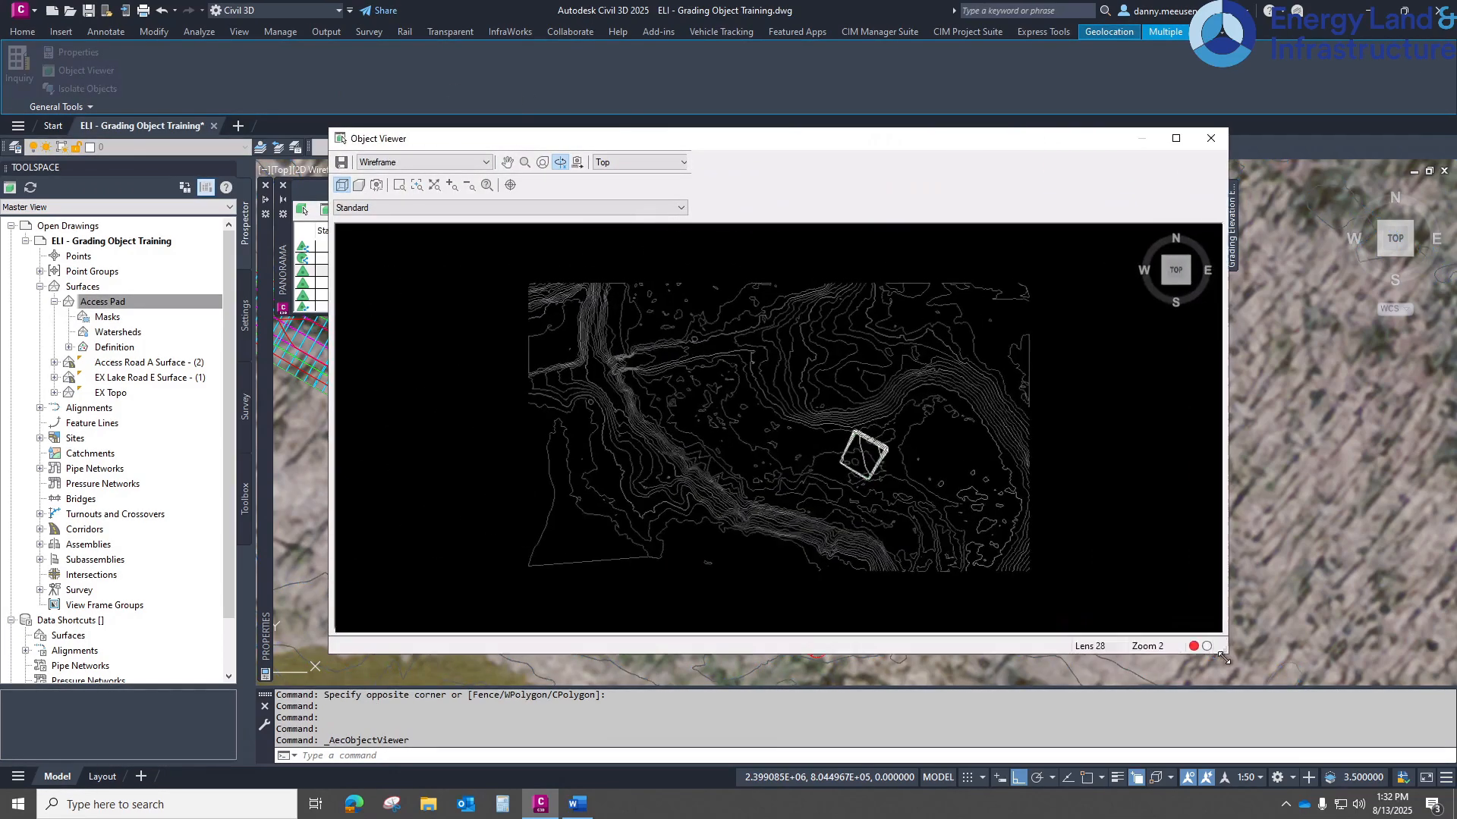
scroll(937, 486, up, 3)
middle_drag(937, 486, 725, 412)
scroll(929, 432, up, 2)
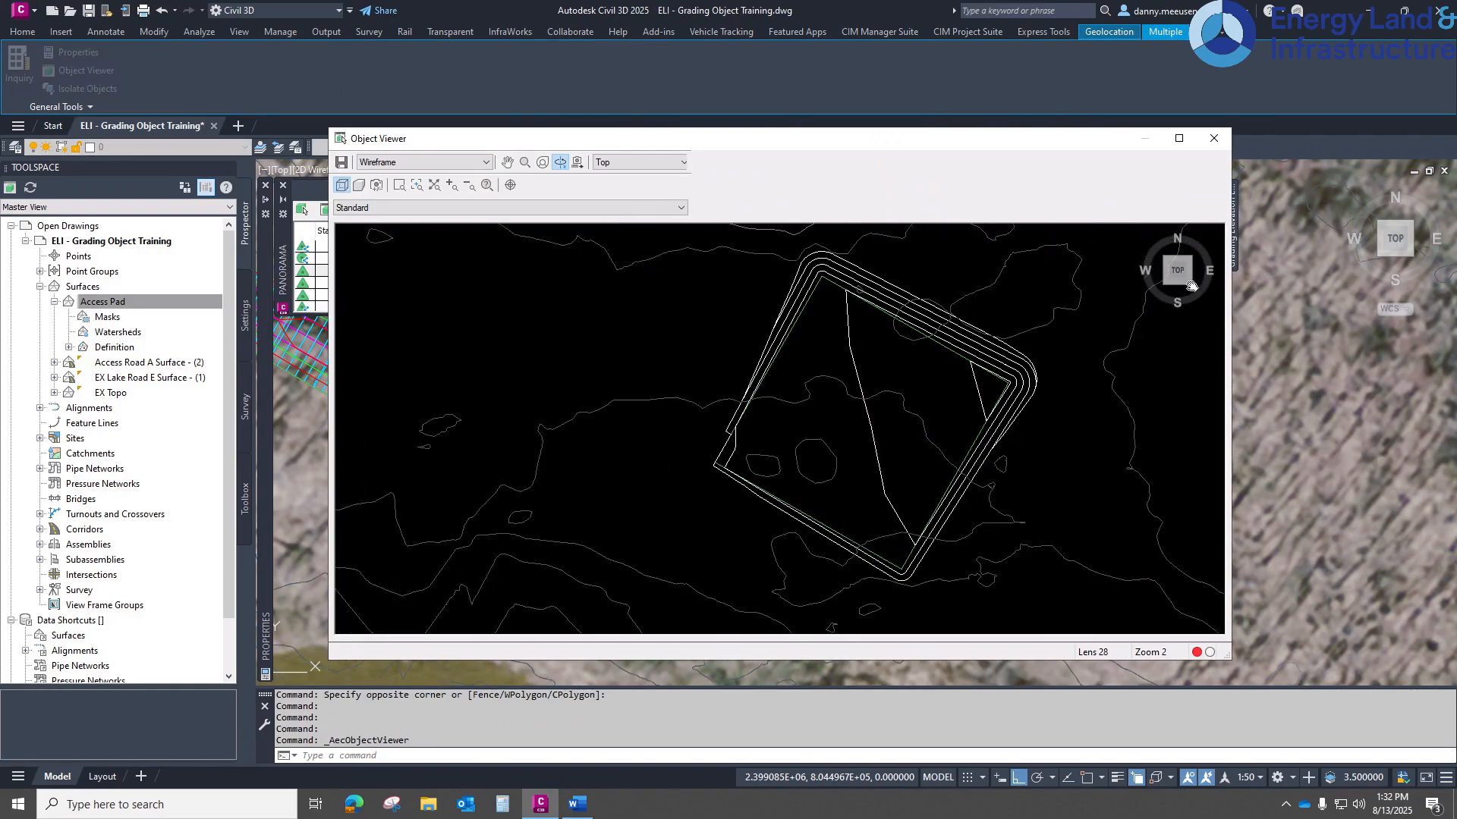
click(1190, 283)
scroll(775, 449, up, 5)
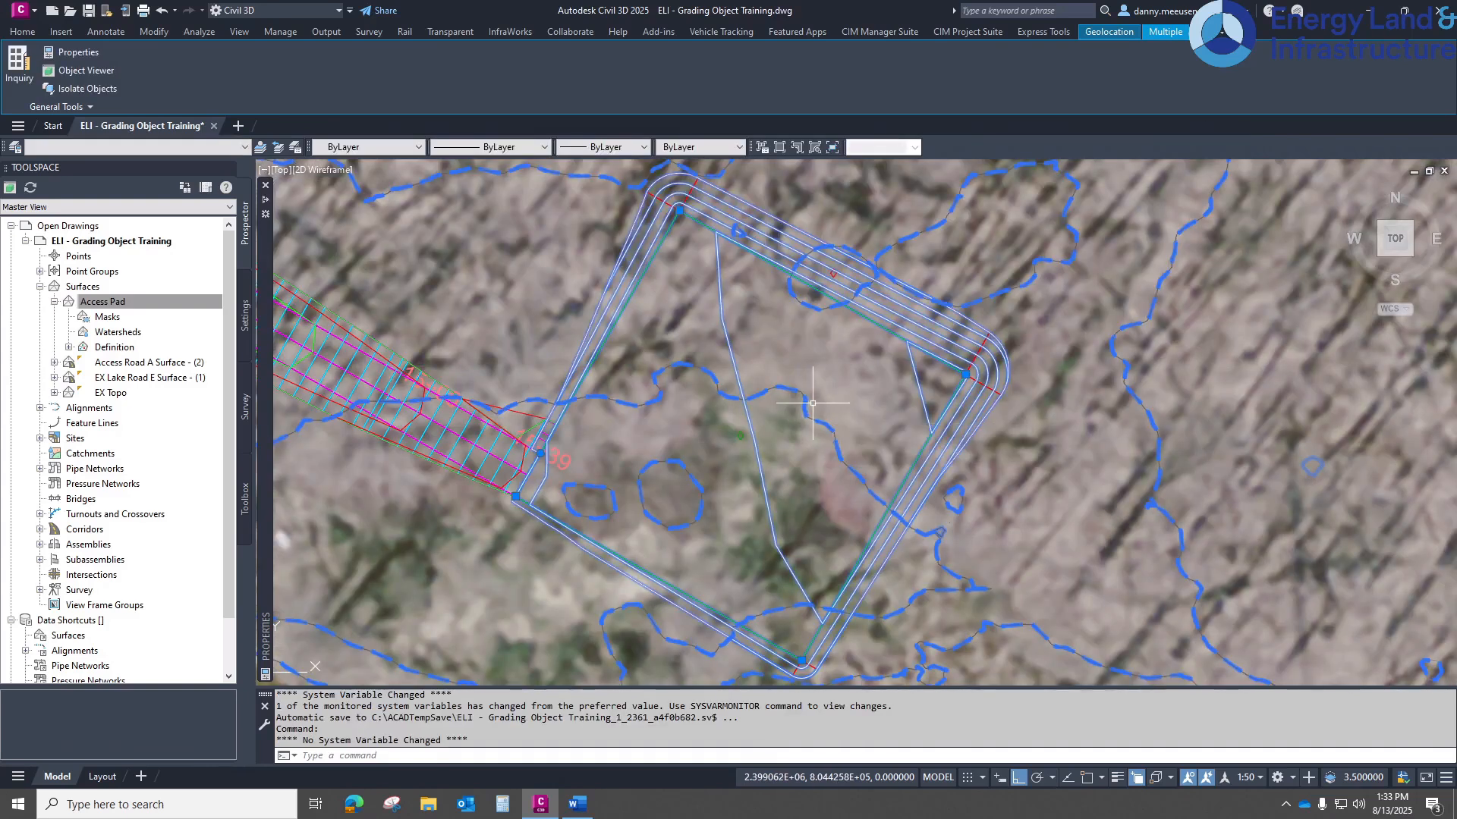
mouse_move(813, 403)
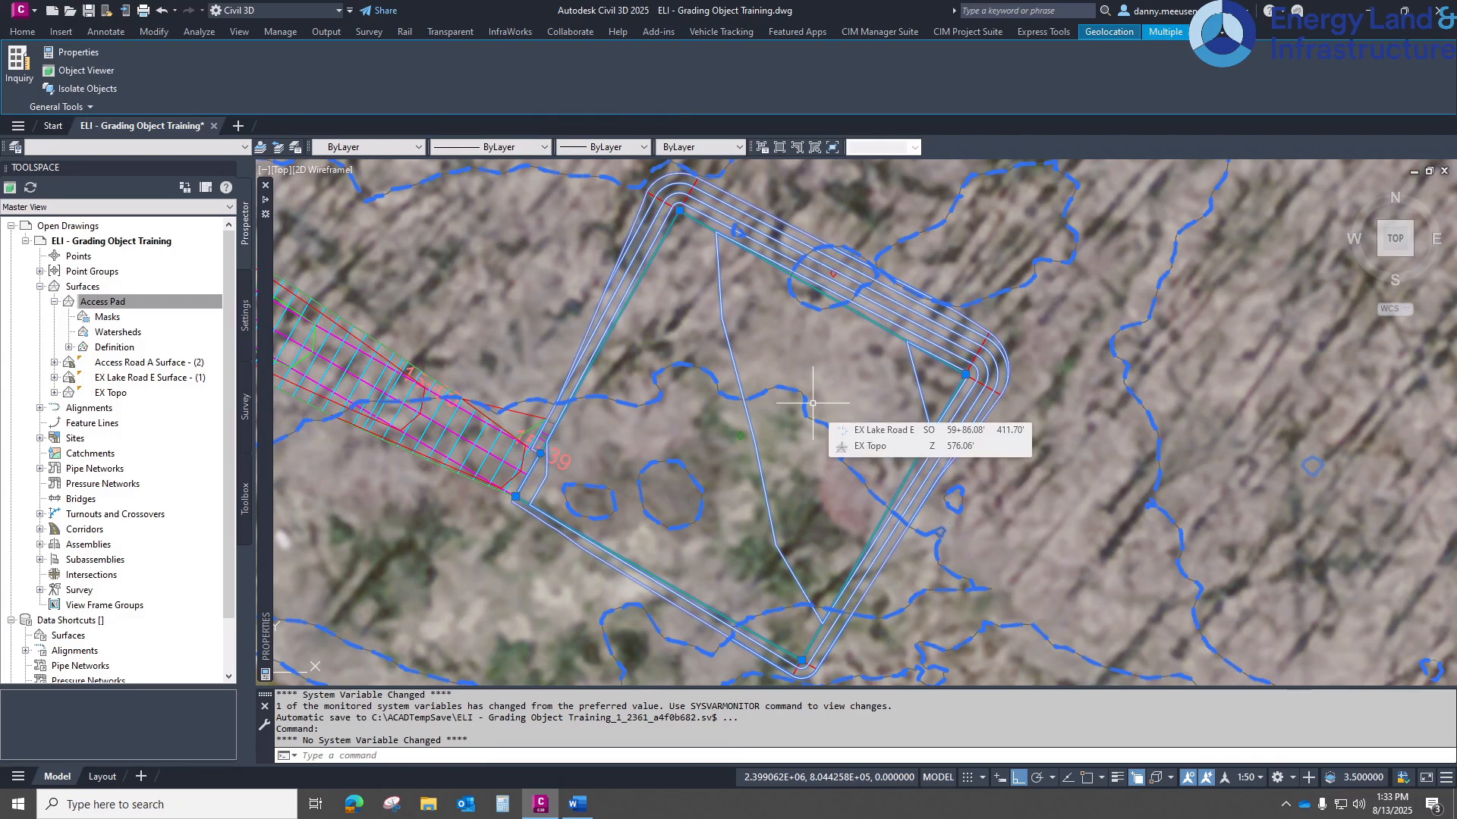